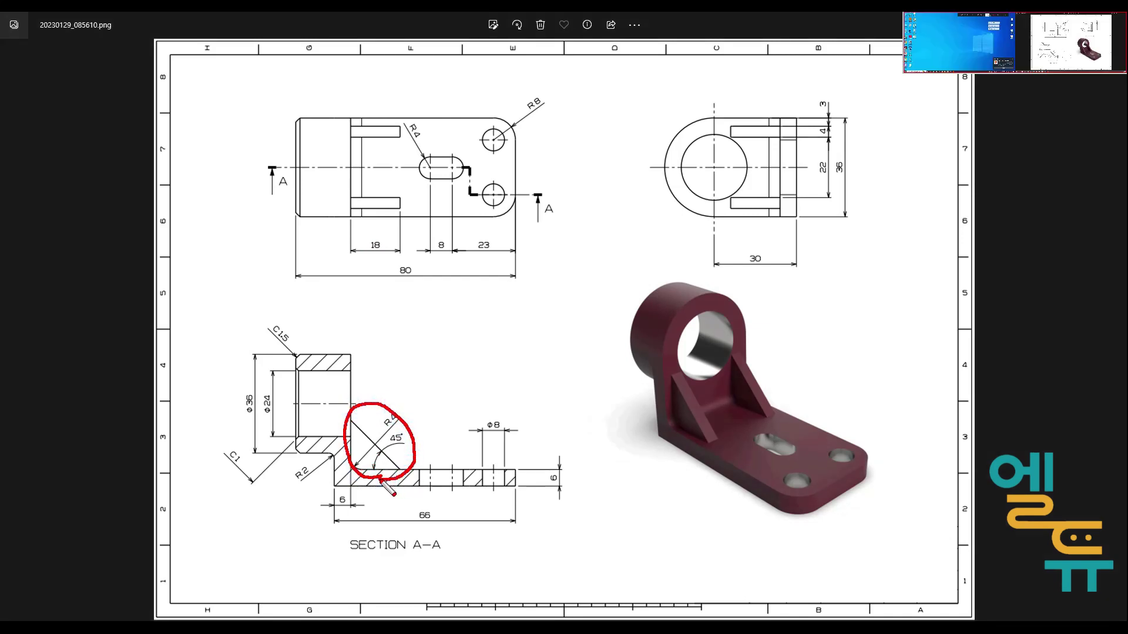
- Circle the rib in the drawing's top view, and clear the markings
mouse_move(383, 242)
mouse_down()
mouse_move(340, 227)
mouse_move(400, 177)
mouse_move(413, 232)
mouse_up()
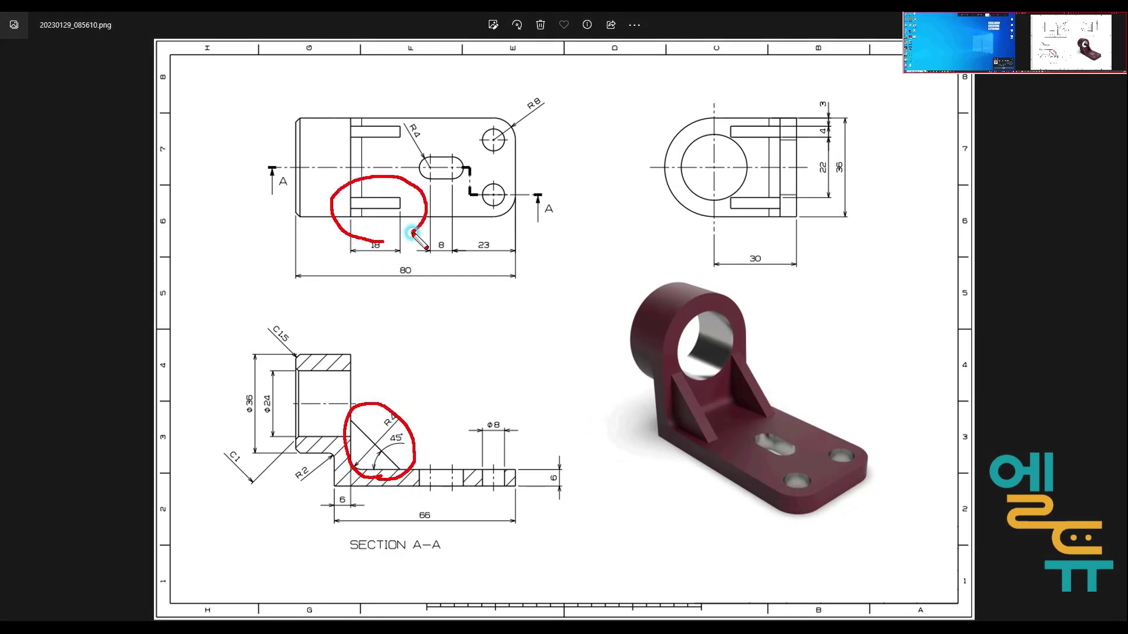
key(Escape)
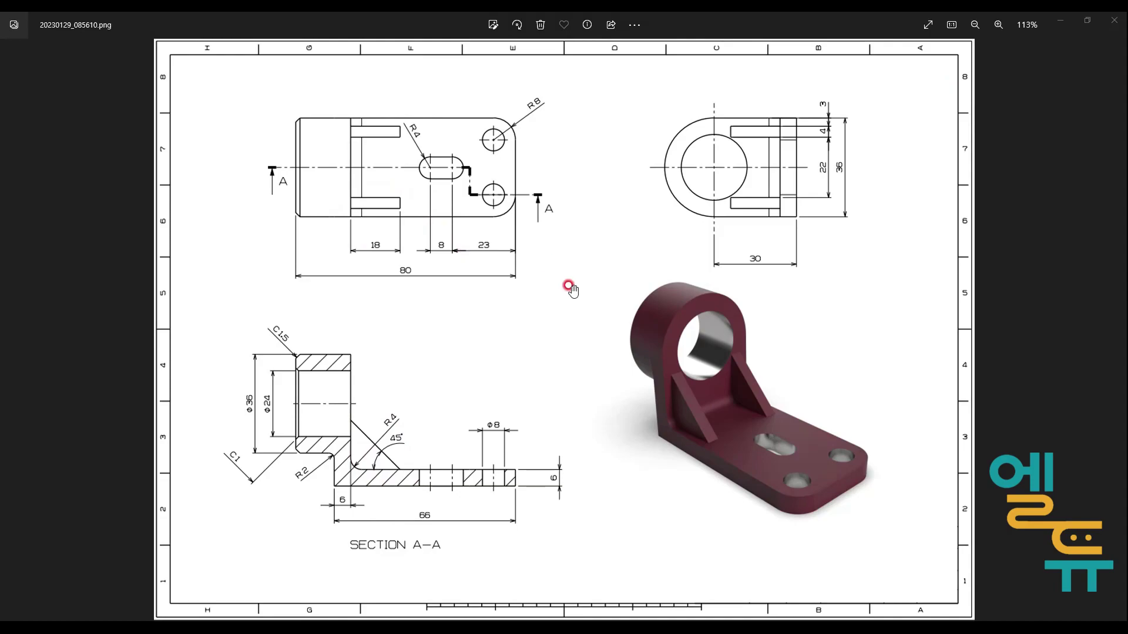
- Set the drawing window aside, switch to Fusion 360, and start a sketch on the front XZ plane
click(1087, 22)
drag(468, 167, 0, 173)
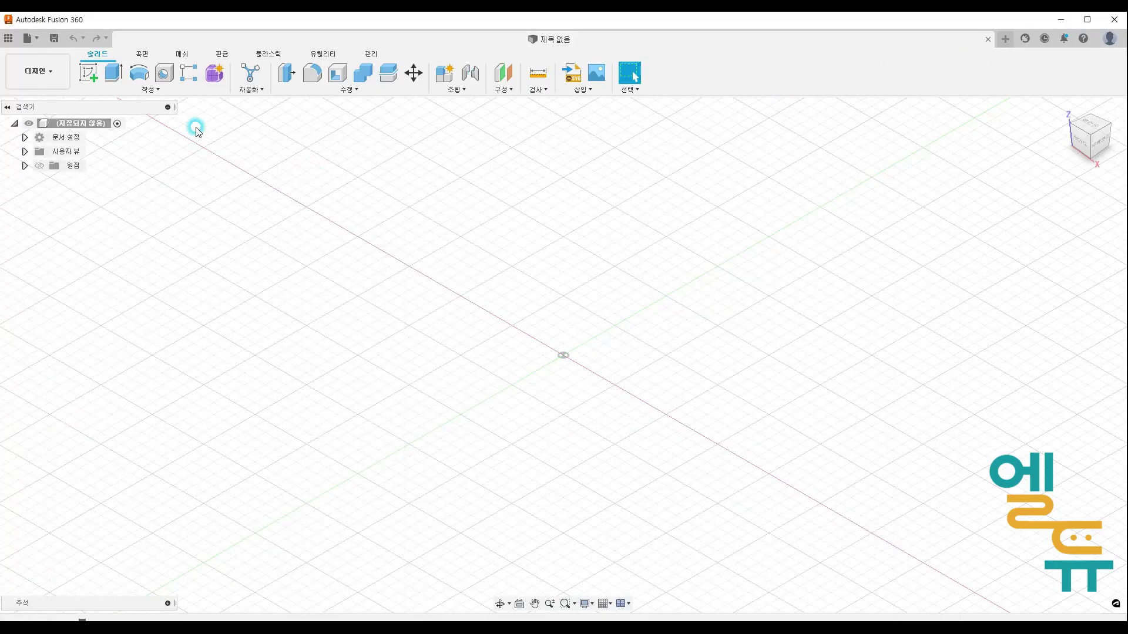
click(88, 73)
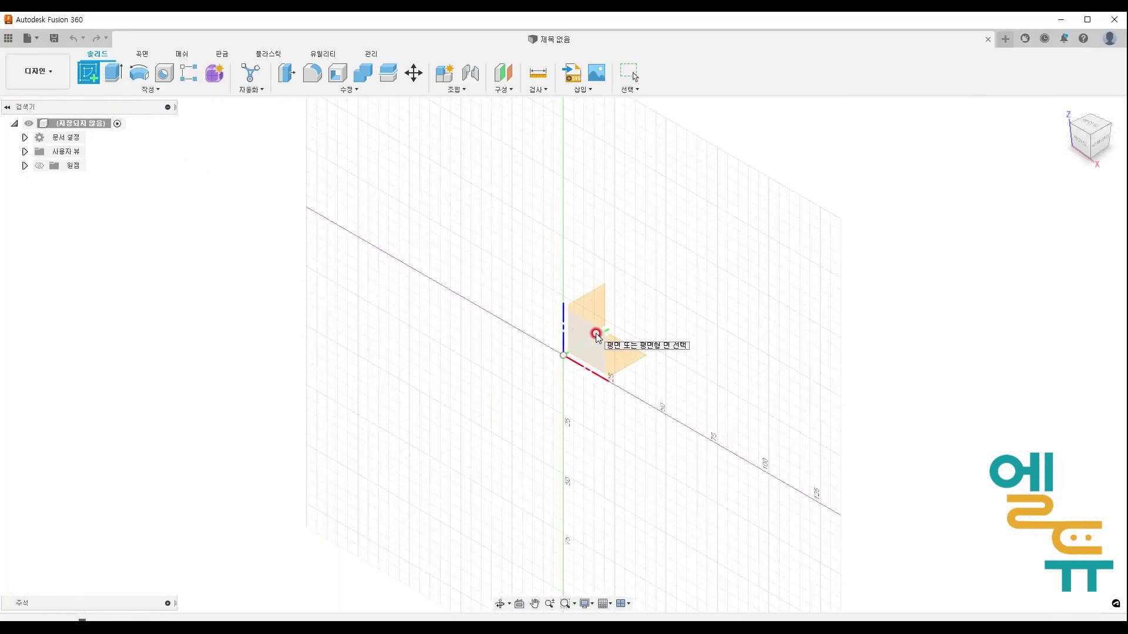
click(597, 338)
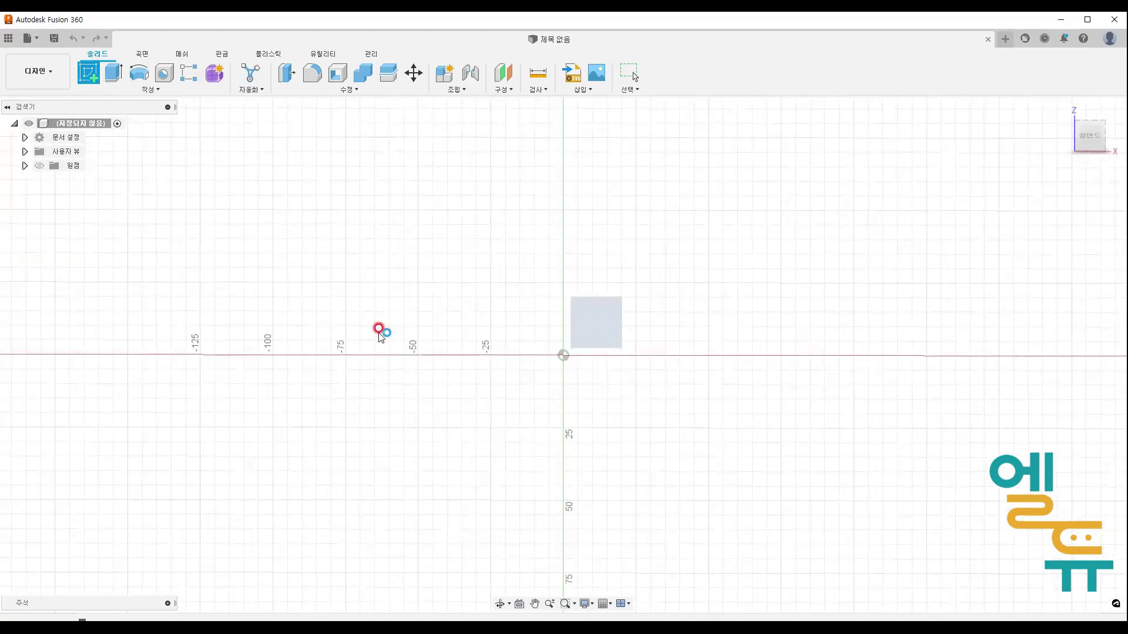
- Outline the L-shaped bracket profile on the drawing's section A-A and 3D view, and set the drawing aside again
drag(0, 141, 574, 69)
key(ctrl+2)
mouse_move(376, 362)
mouse_down()
mouse_move(391, 488)
mouse_move(549, 488)
mouse_move(505, 452)
mouse_move(418, 432)
mouse_move(372, 362)
mouse_up()
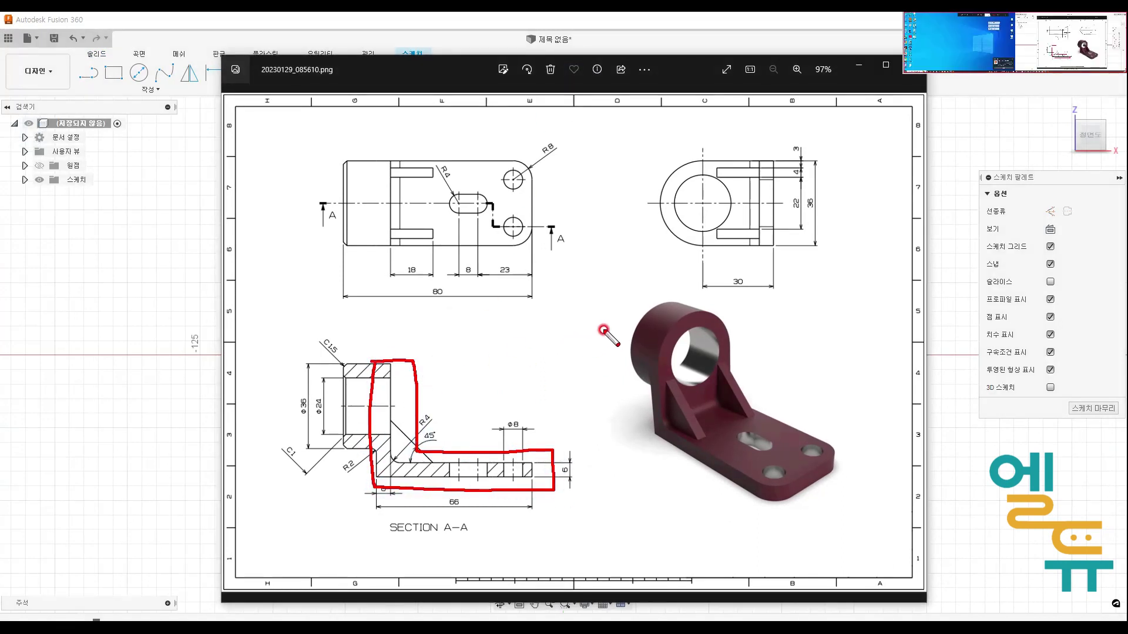
mouse_move(681, 313)
mouse_down()
mouse_move(686, 408)
mouse_move(797, 479)
mouse_move(806, 463)
mouse_move(712, 403)
mouse_move(703, 310)
mouse_move(676, 308)
mouse_up()
mouse_move(711, 403)
mouse_down()
mouse_move(741, 370)
mouse_move(648, 431)
mouse_up()
right_click(807, 342)
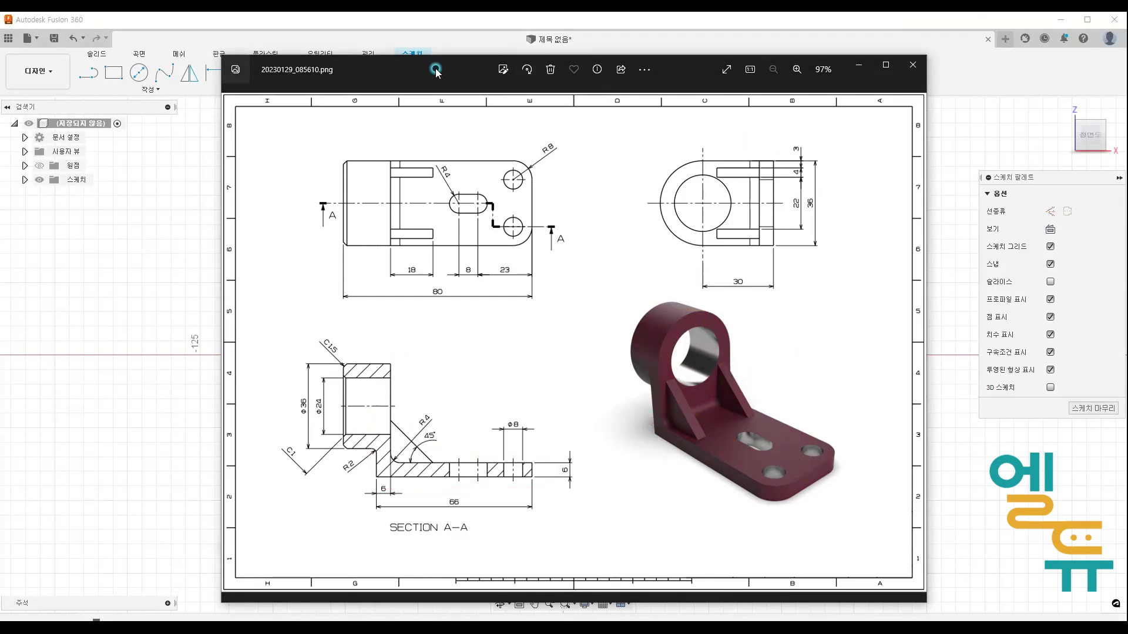
drag(436, 70, 0, 97)
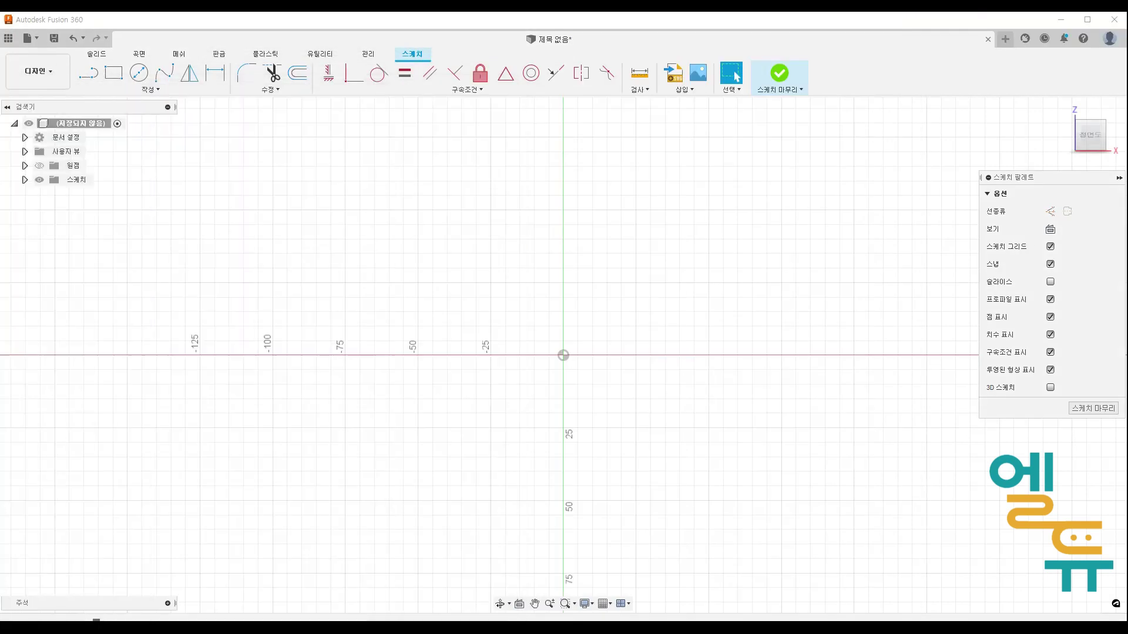
- Sketch a closed L-shaped profile with its outer corner at the origin and a base about 75 mm long
click(88, 72)
click(562, 356)
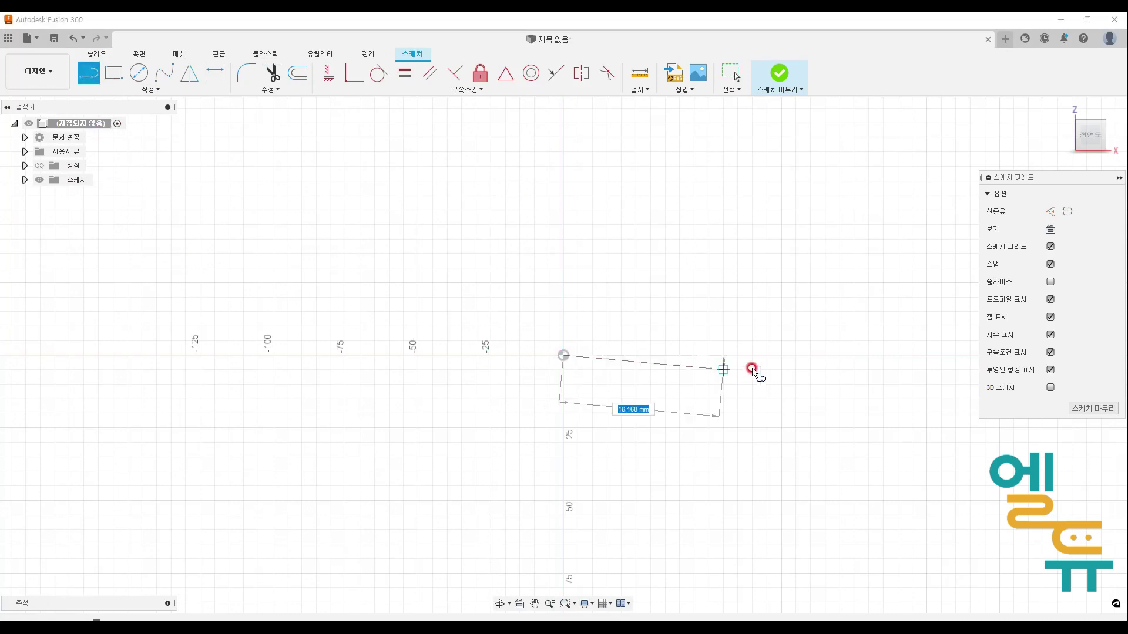
drag(779, 357, 605, 294)
click(605, 296)
click(607, 210)
click(562, 210)
click(562, 355)
key(Escape)
- Dimension the profile's base edge at 66 mm and place a height dimension on the outer vertical edge
click(225, 85)
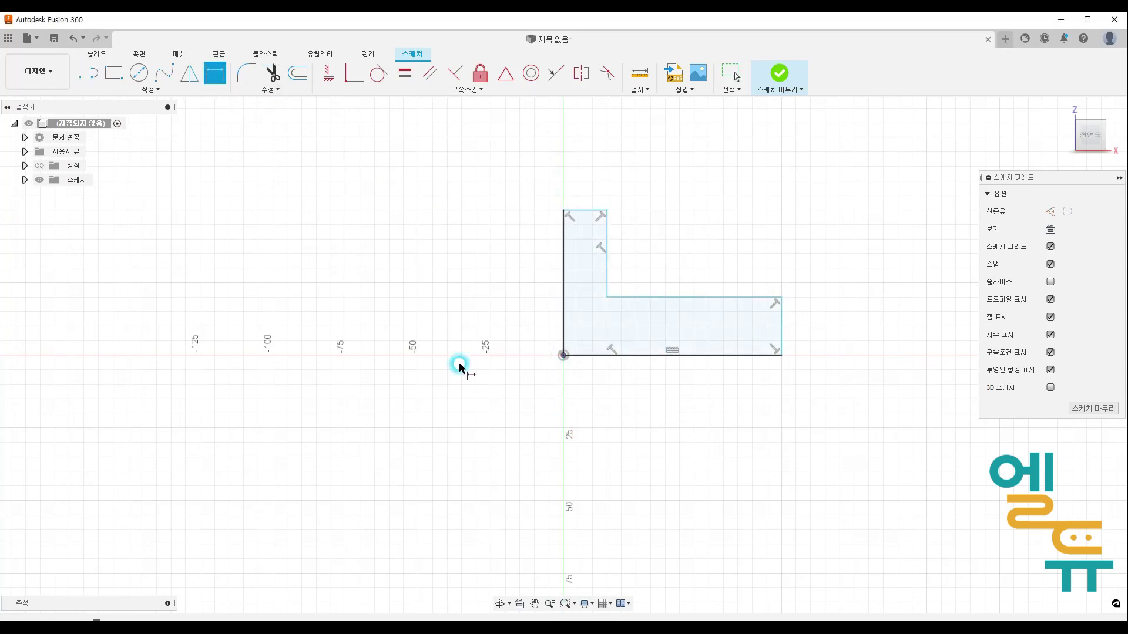
click(656, 363)
click(657, 397)
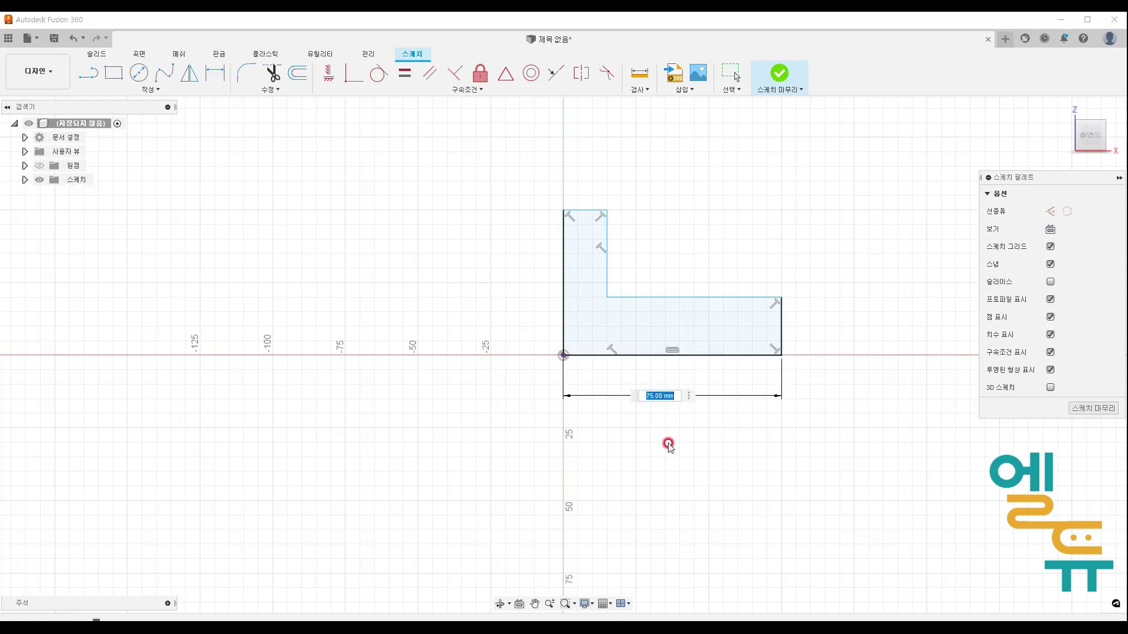
key(Return)
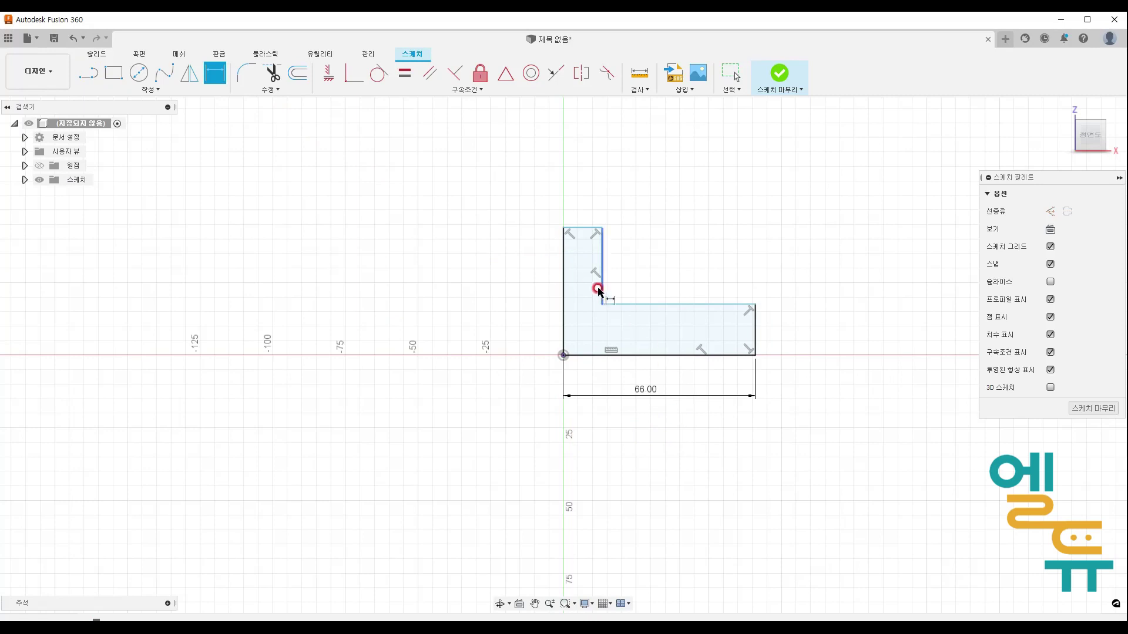
click(562, 276)
click(473, 285)
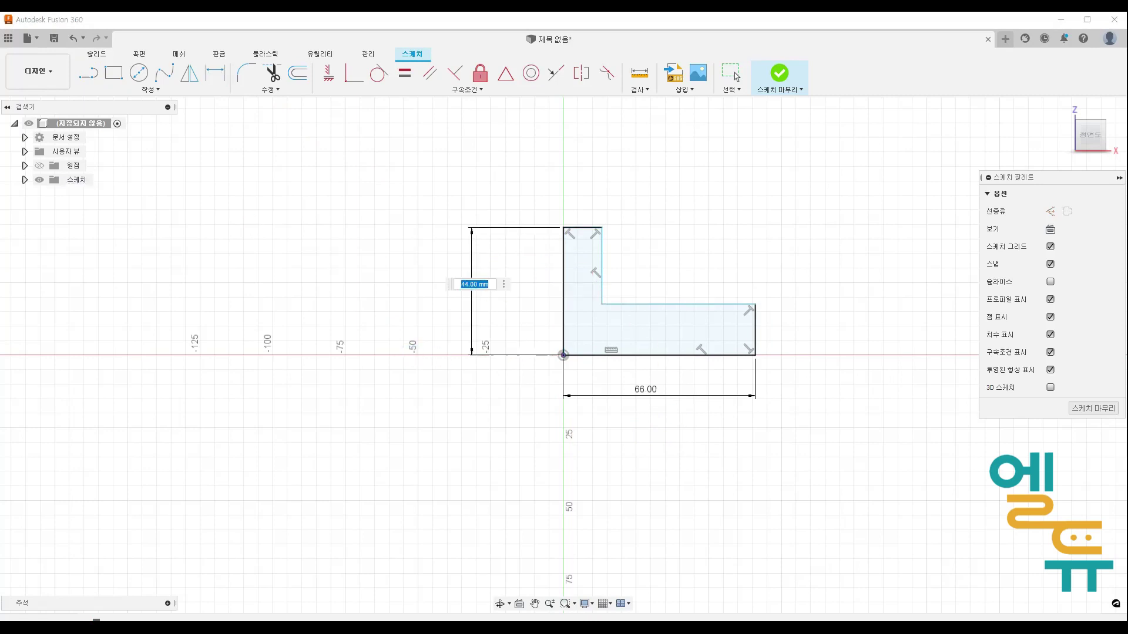
- Examine the drawing for the height from the base to the hole centre and the cylinder's diameter, marking both
drag(389, 620, 376, 53)
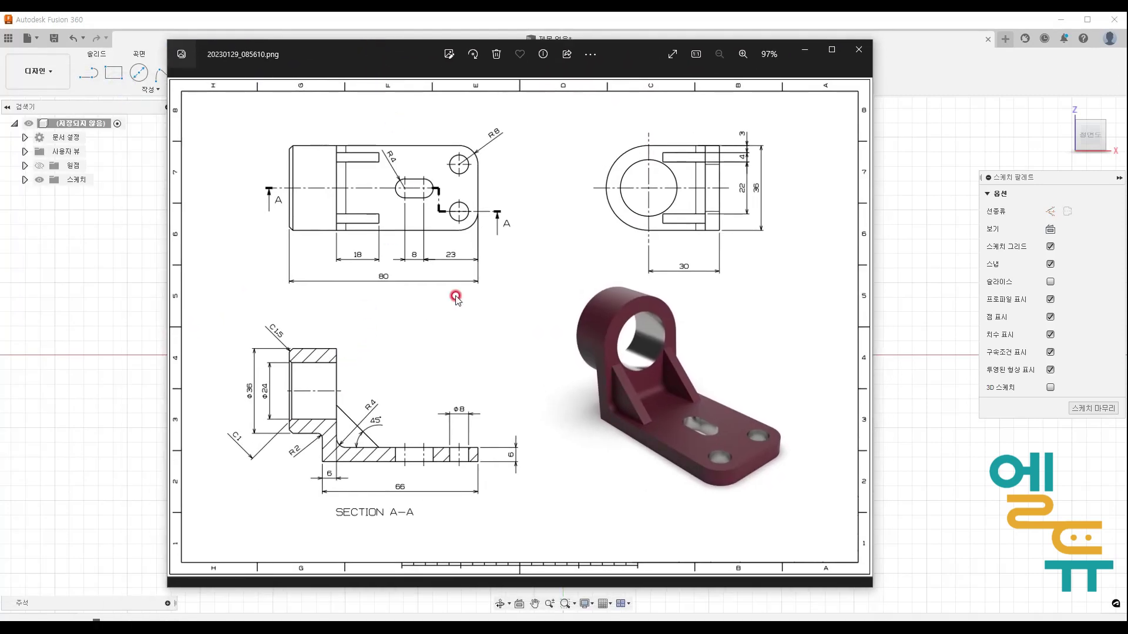
drag(717, 137, 722, 247)
drag(647, 136, 646, 202)
mouse_move(679, 382)
mouse_down()
mouse_move(600, 420)
mouse_move(731, 482)
mouse_move(792, 447)
mouse_move(684, 383)
mouse_up()
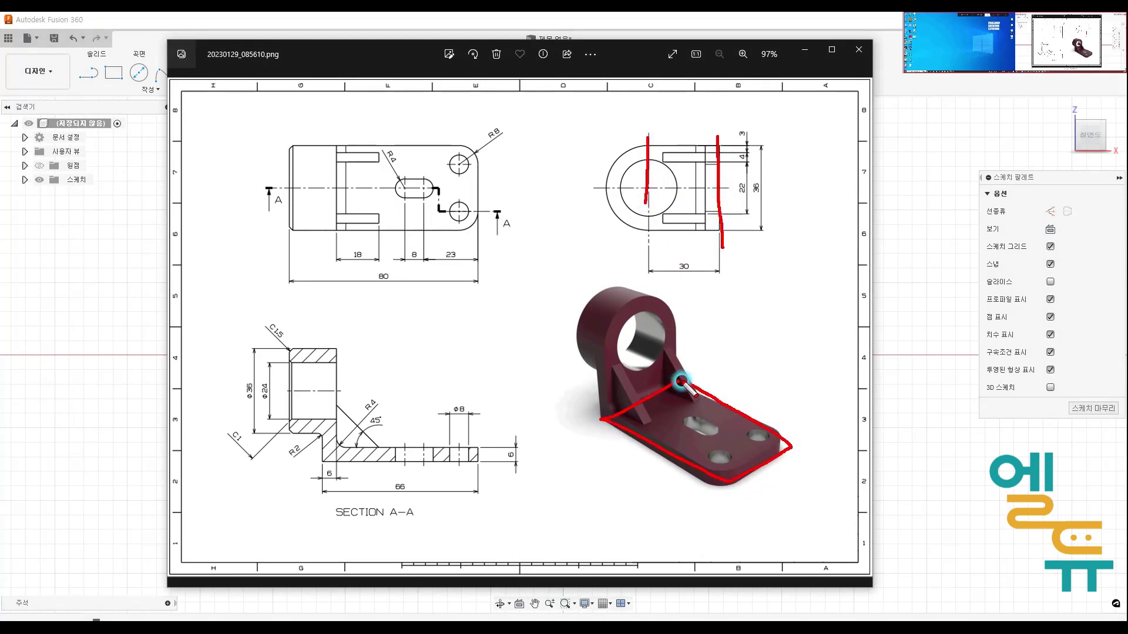
drag(595, 322, 658, 344)
mouse_move(595, 405)
mouse_down()
mouse_move(591, 336)
mouse_move(601, 343)
mouse_move(598, 416)
mouse_up()
mouse_move(685, 256)
mouse_down()
mouse_move(697, 285)
mouse_move(682, 287)
mouse_move(614, 372)
mouse_move(670, 308)
mouse_move(654, 300)
mouse_up()
mouse_move(247, 397)
mouse_down()
mouse_move(255, 367)
mouse_move(246, 406)
mouse_up()
right_click(636, 428)
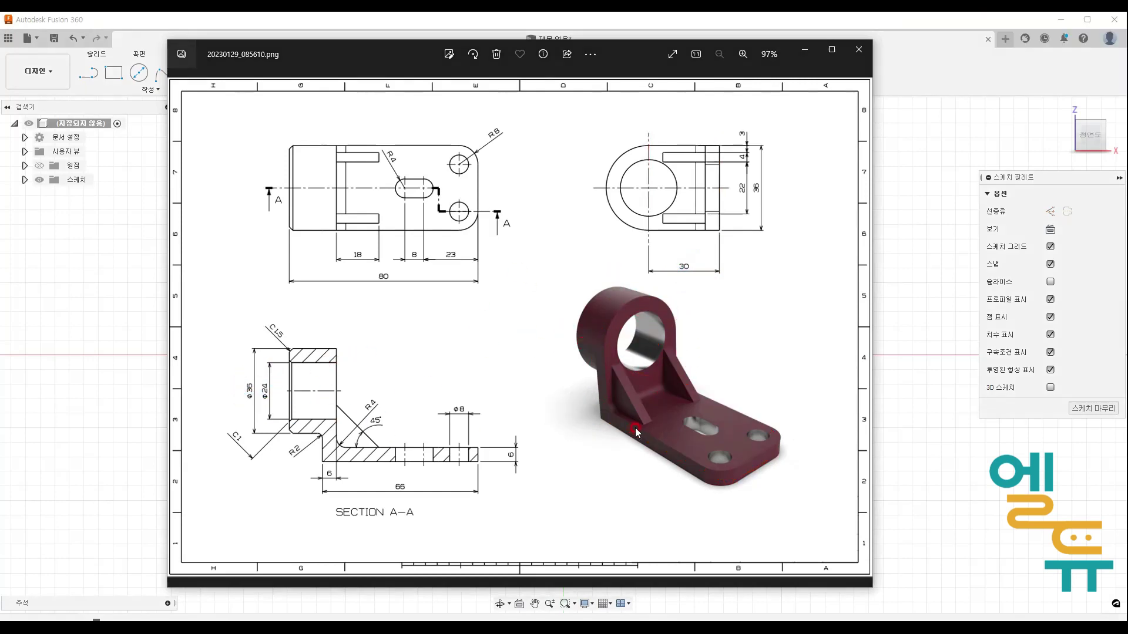
- Annotate the bracket's 3D view with the height components 30 and 36/2, and clear the marks
key(ctrl+2)
mouse_move(598, 418)
mouse_down()
mouse_move(589, 336)
mouse_move(604, 345)
mouse_up()
mouse_move(506, 367)
mouse_down()
mouse_move(516, 388)
mouse_move(543, 376)
mouse_up()
drag(639, 311, 640, 388)
drag(640, 388, 653, 373)
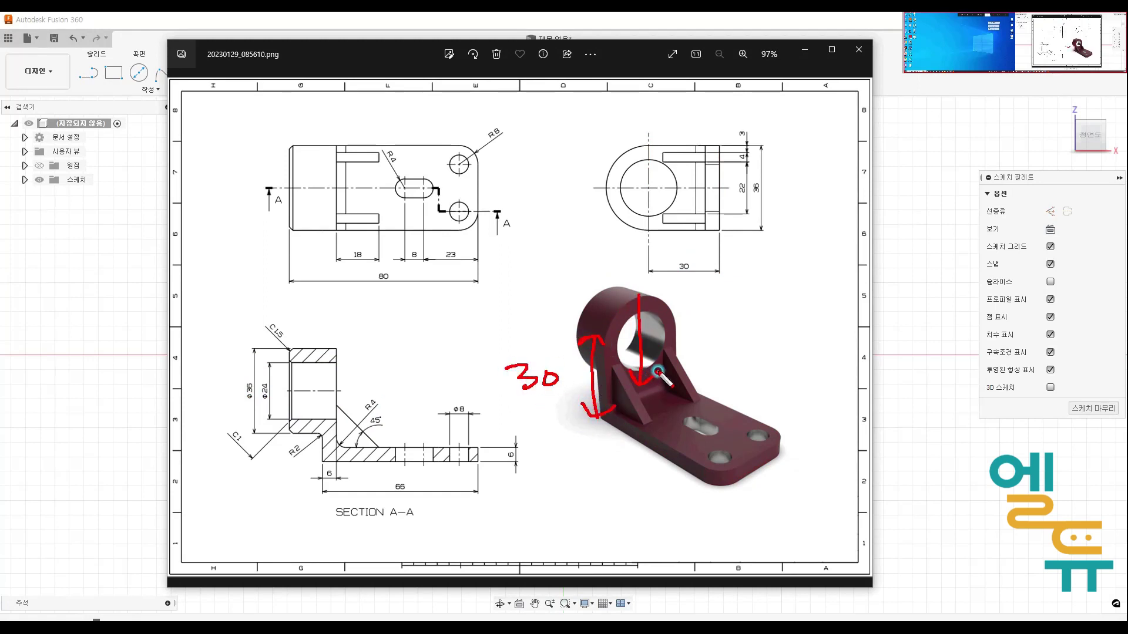
mouse_move(624, 301)
mouse_down()
mouse_move(648, 300)
mouse_move(656, 340)
mouse_move(675, 333)
mouse_move(681, 365)
mouse_move(728, 360)
mouse_up()
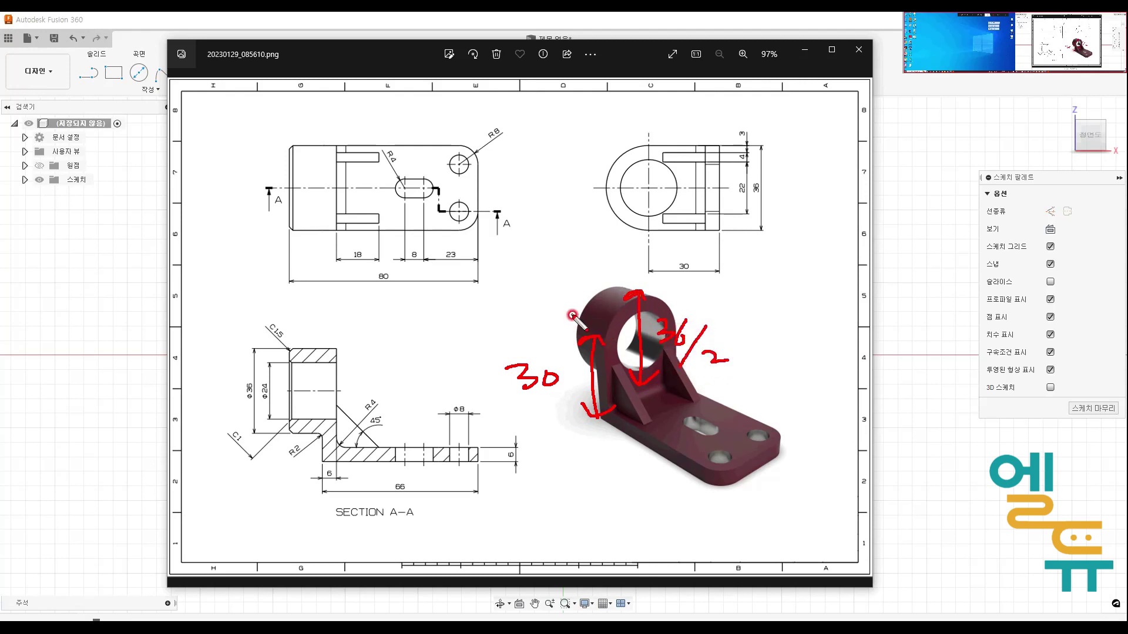
mouse_move(570, 310)
mouse_down()
mouse_move(548, 427)
mouse_move(564, 412)
mouse_up()
key(Escape)
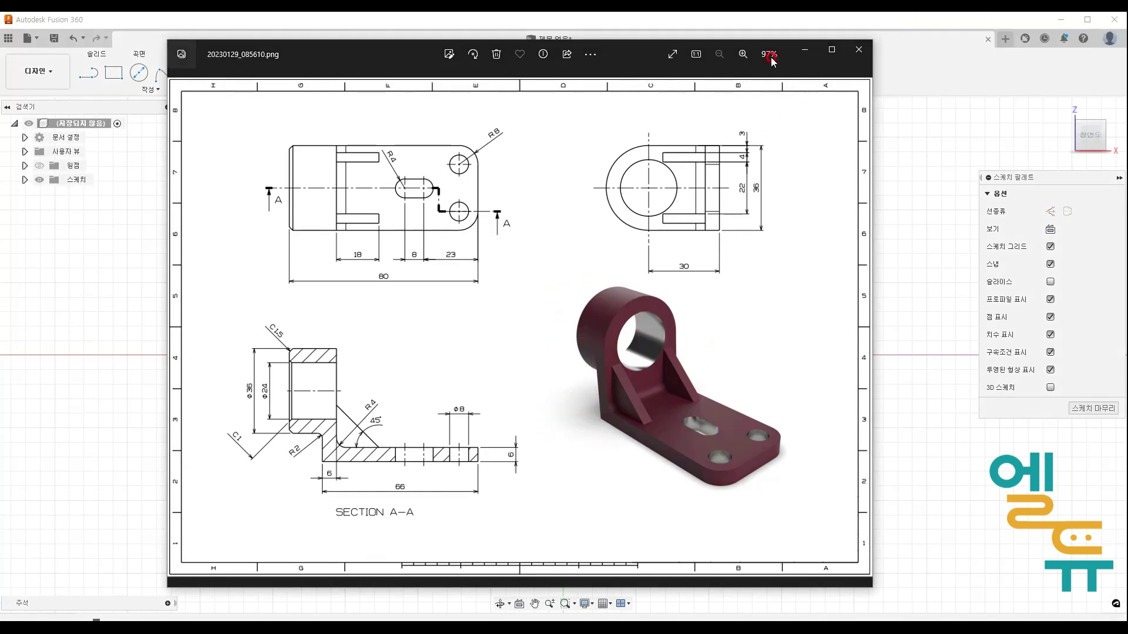
- Return to the sketch and set the profile's overall height to 48 mm, as the sum of 30 and 36/2
drag(408, 58, 0, 127)
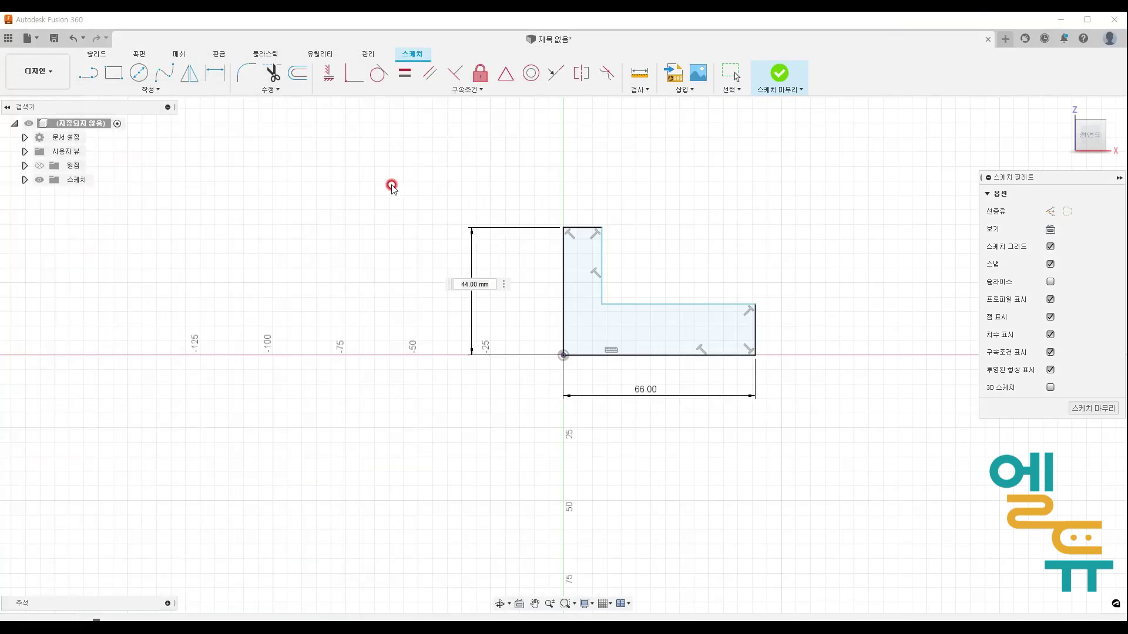
text(30+)
key(Return)
- Dimension the short top edge of the vertical leg at 6 mm
click(582, 215)
click(578, 171)
text(6)
key(Return)
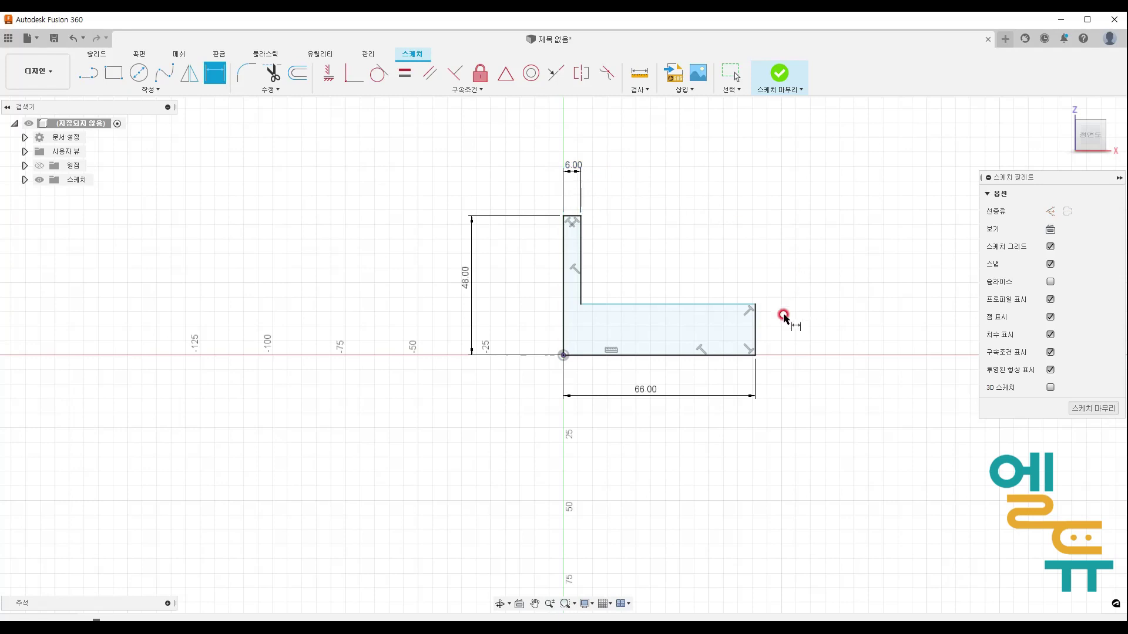
- Dimension the base's end edge, linking its value to the vertical leg's thickness dimension
click(754, 328)
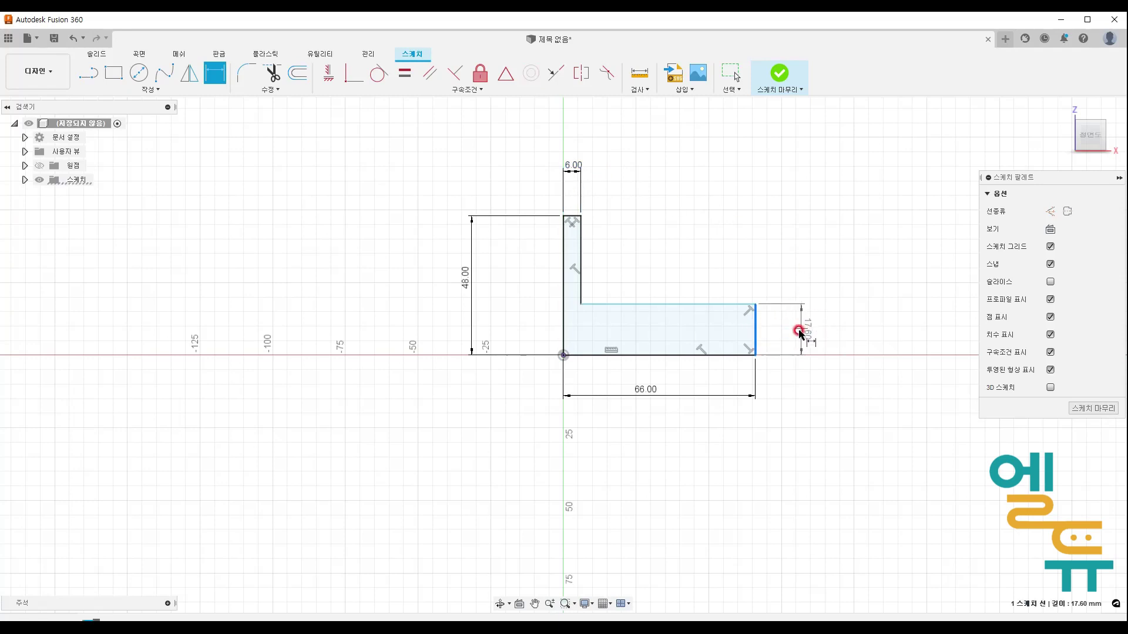
click(806, 344)
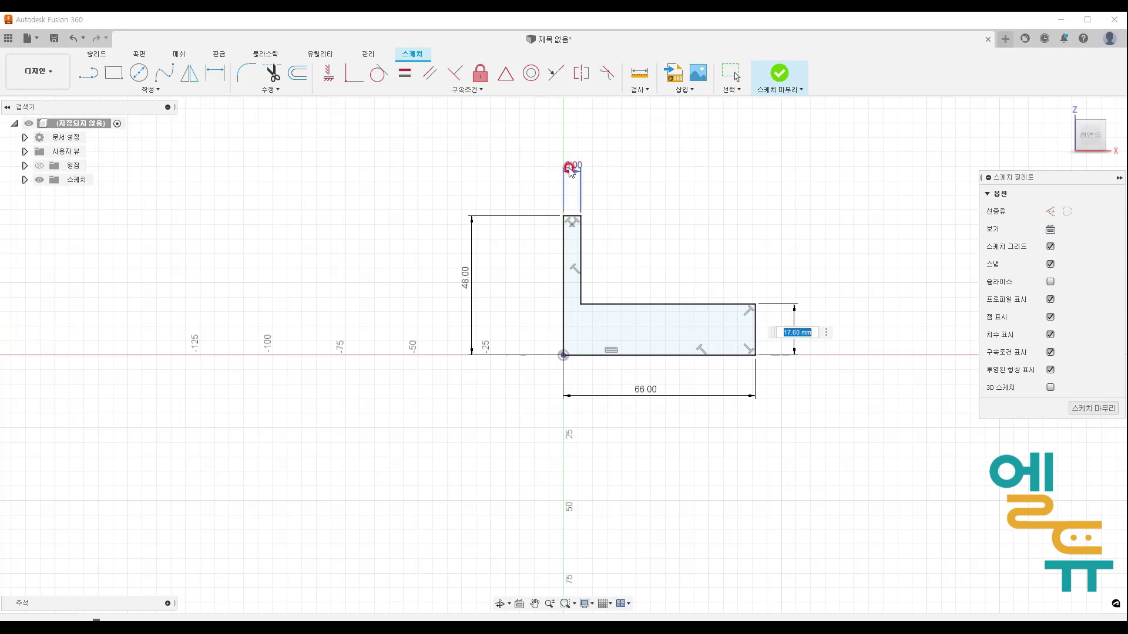
key(BackSpace)
text(6)
key(Return)
key(Escape)
- Try an 8 mm thickness on the vertical leg, and undo back through the linked end-edge dimension
double_click(573, 165)
key(Return)
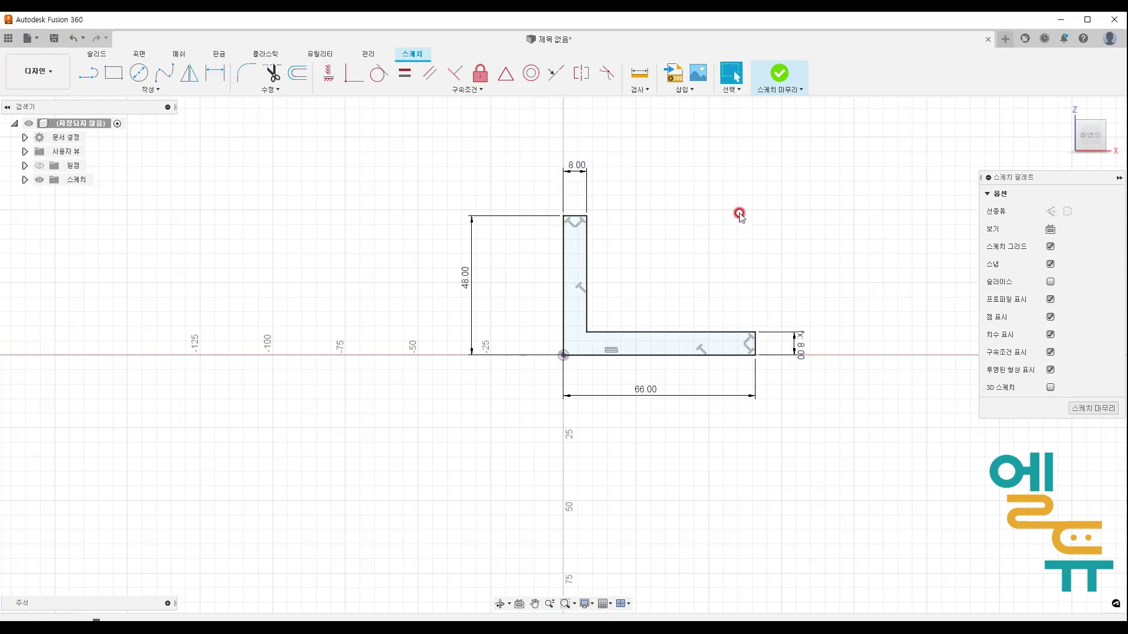
key(ctrl+z)
key(ctrl+z)
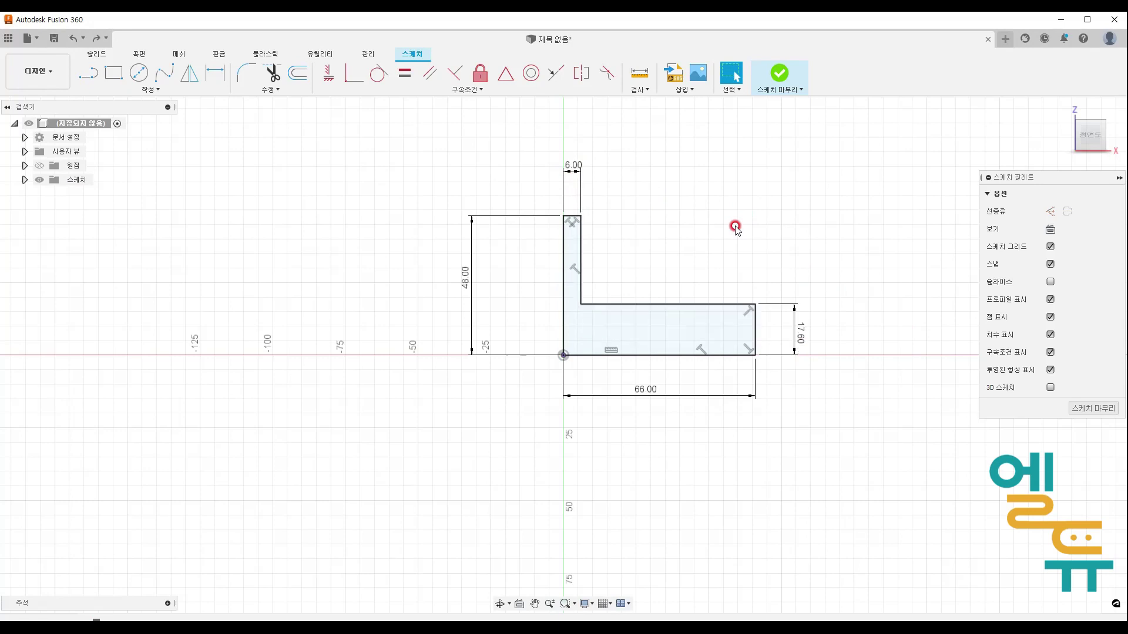
key(ctrl+z)
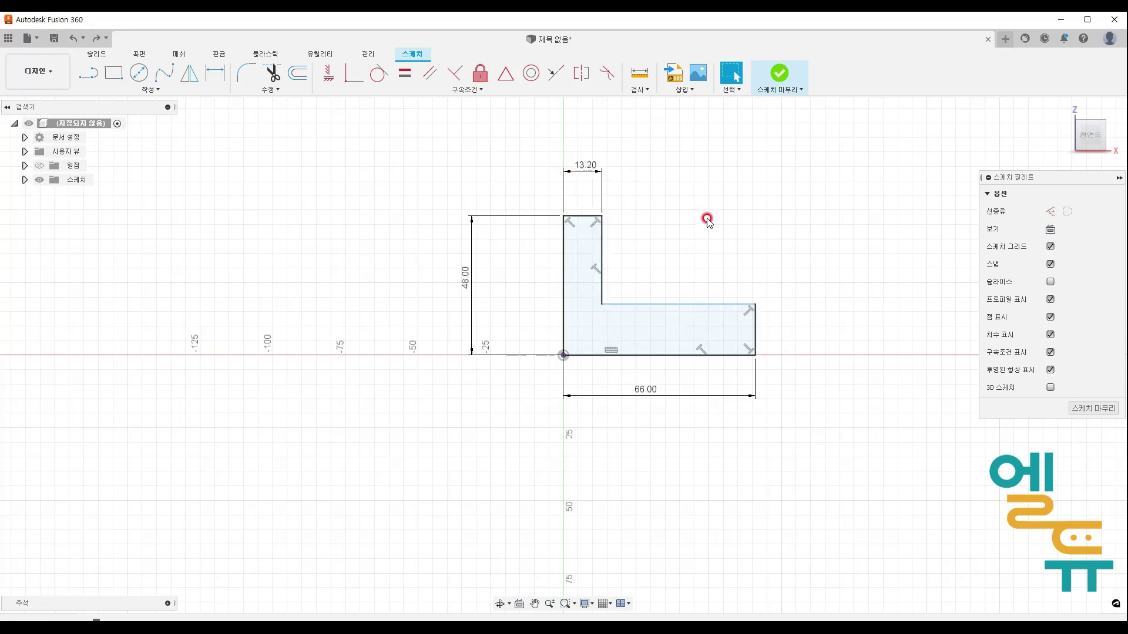
- Set the vertical leg's thickness dimension to 6 mm
double_click(585, 165)
text(6)
key(Return)
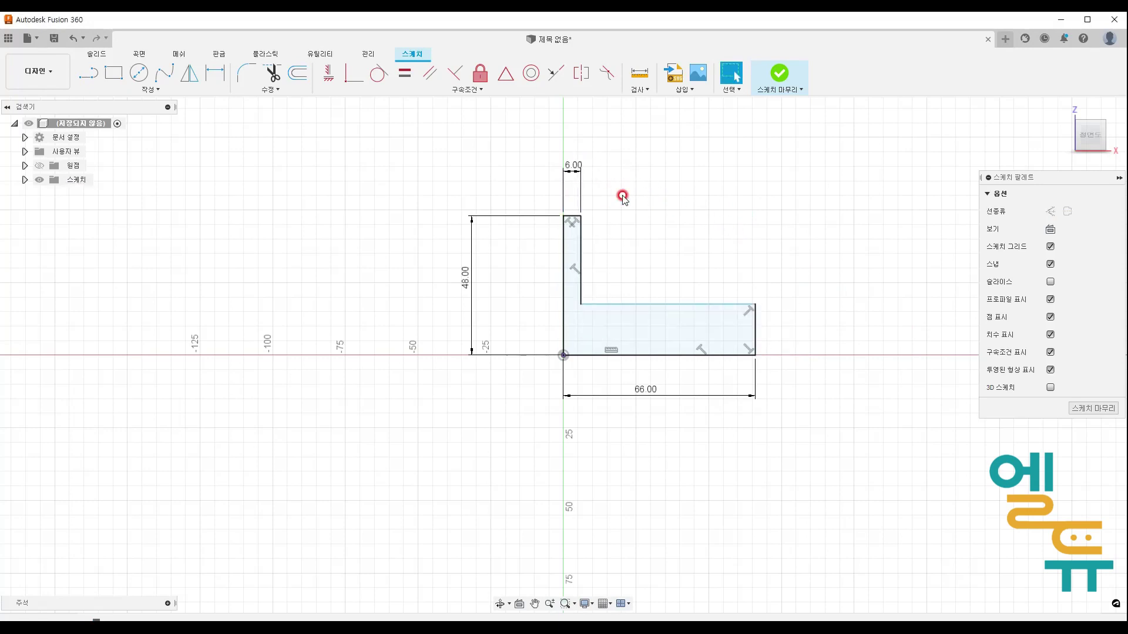
- Apply an Equal constraint between the vertical leg's top edge and the base's end edge
click(406, 75)
click(572, 217)
click(841, 309)
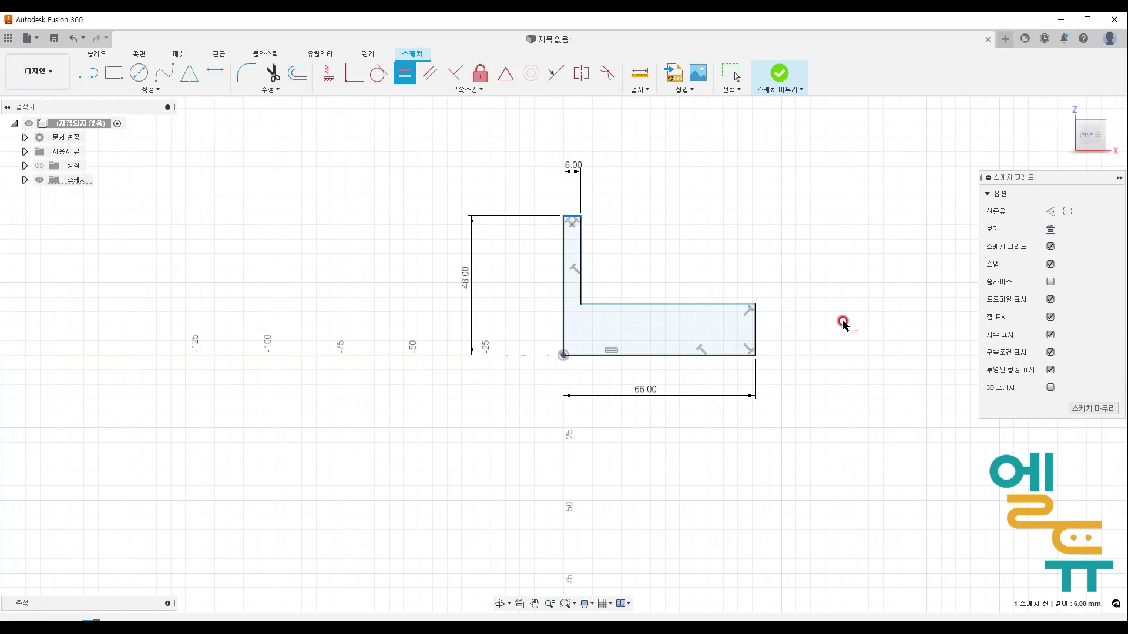
click(755, 322)
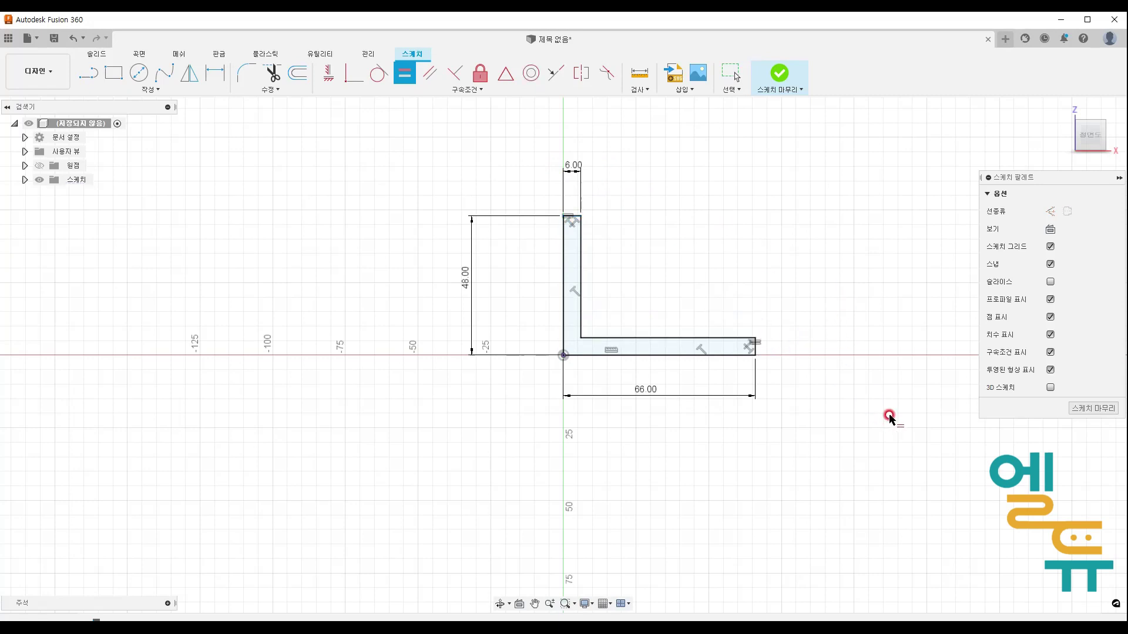
key(Escape)
- Test the equal constraint by setting the leg thickness to 8 mm, and undo the change
double_click(571, 167)
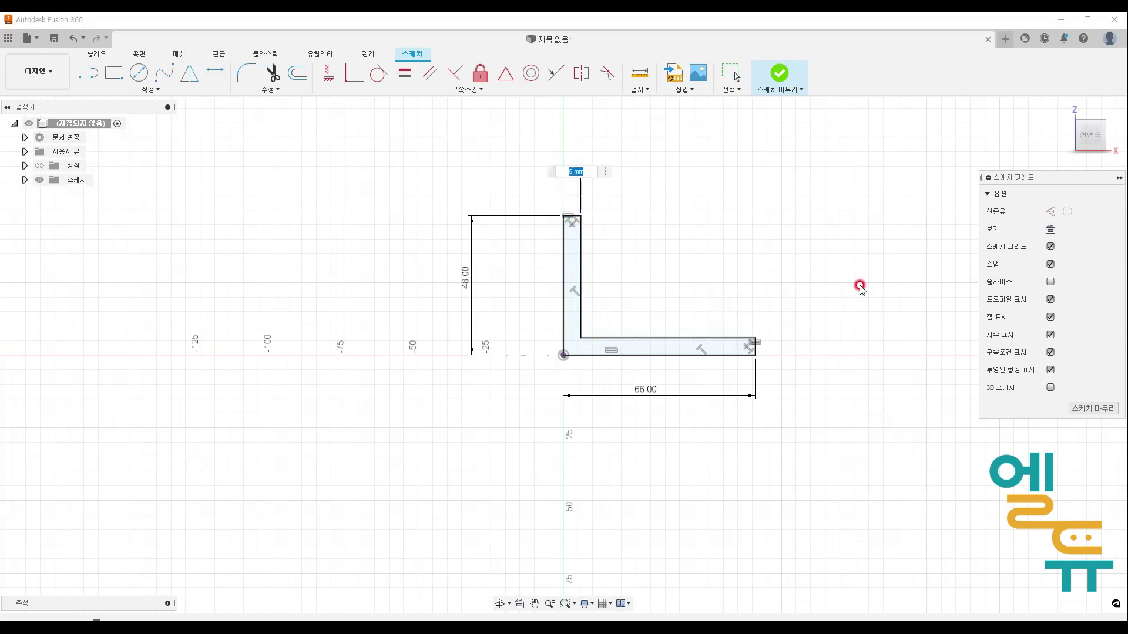
key(Return)
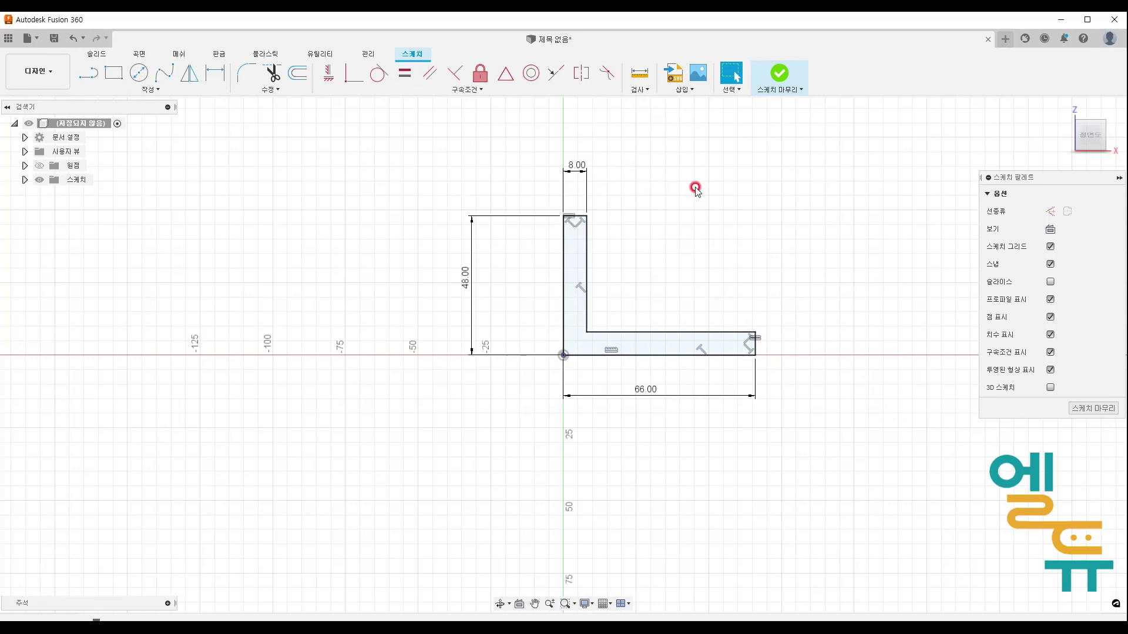
key(ctrl+z)
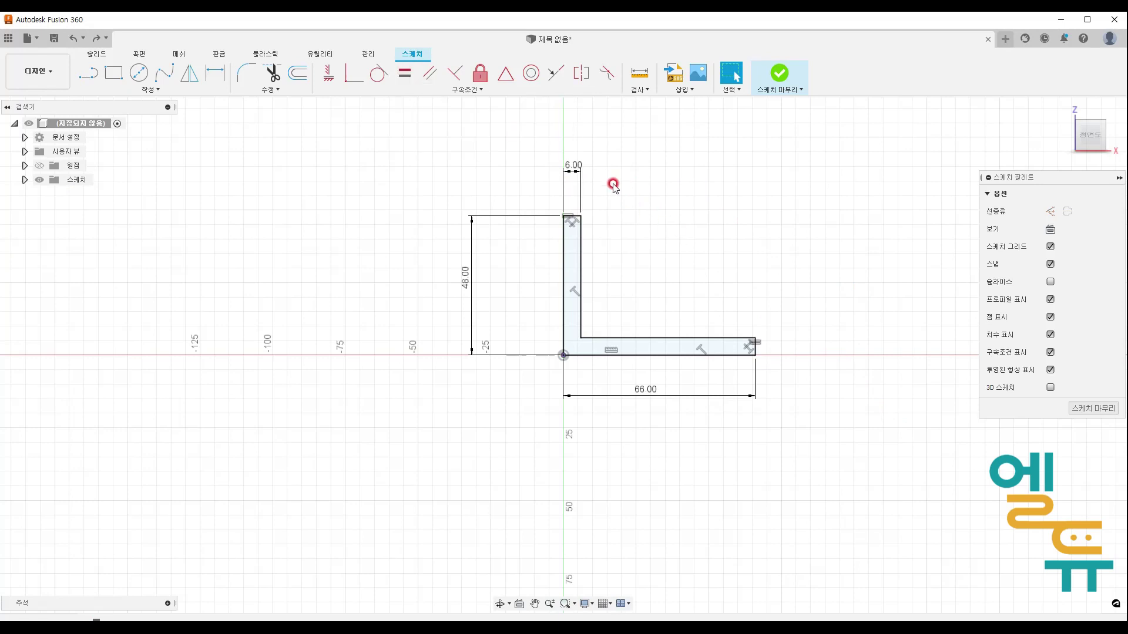
- Finish the sketch and extrude the L profile symmetrically as a new body, with 36 mm as the whole length
middle_drag(746, 245, 707, 247)
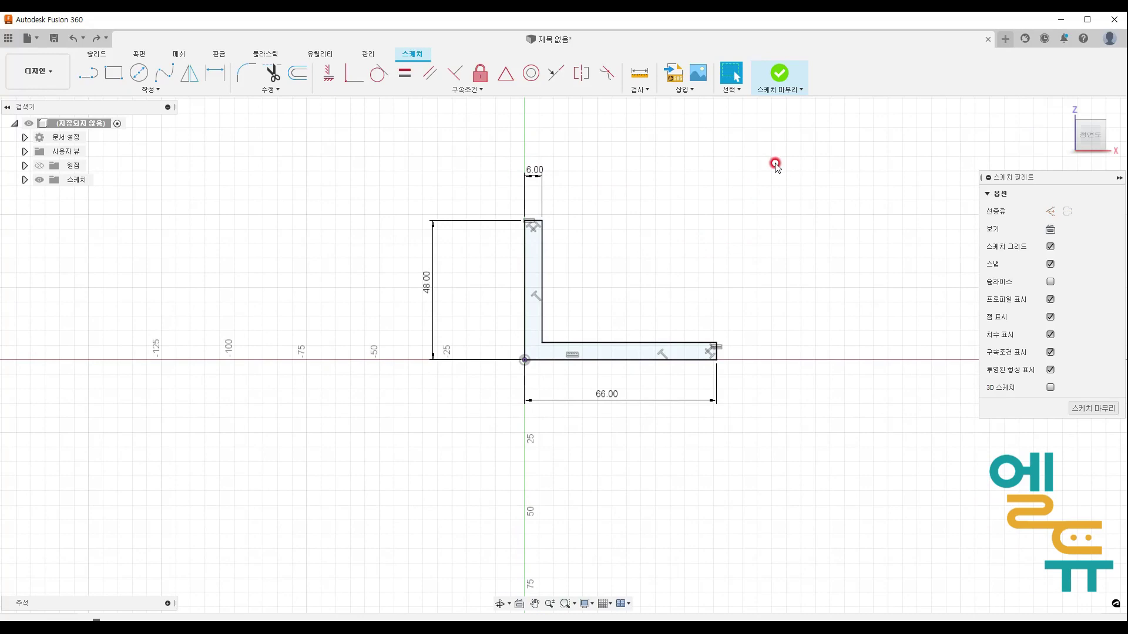
click(779, 76)
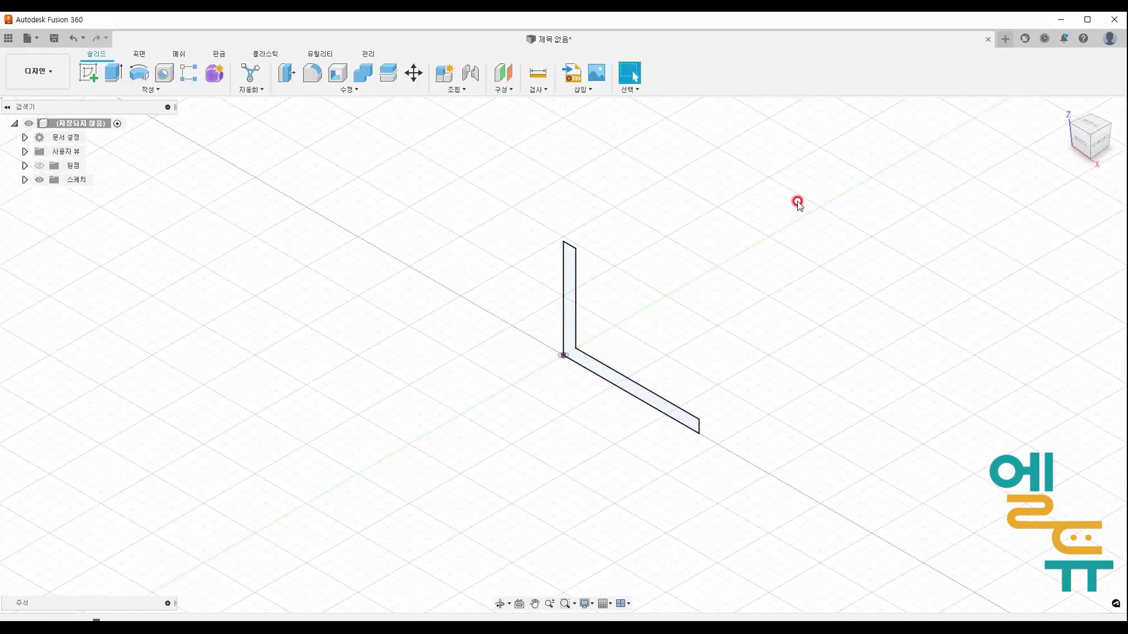
click(117, 67)
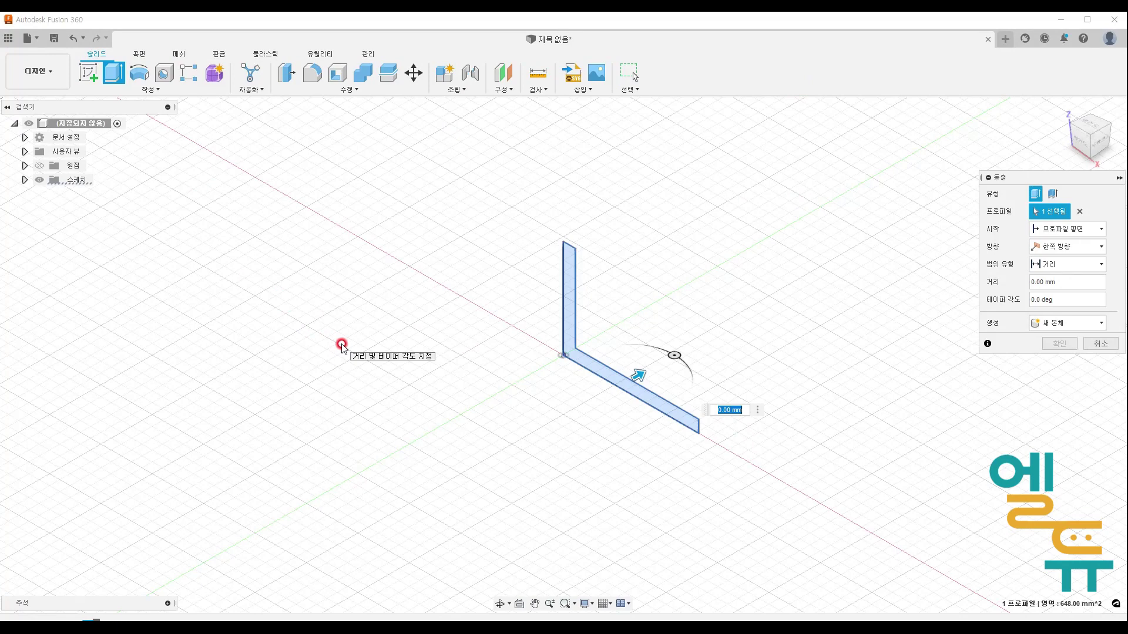
text(36)
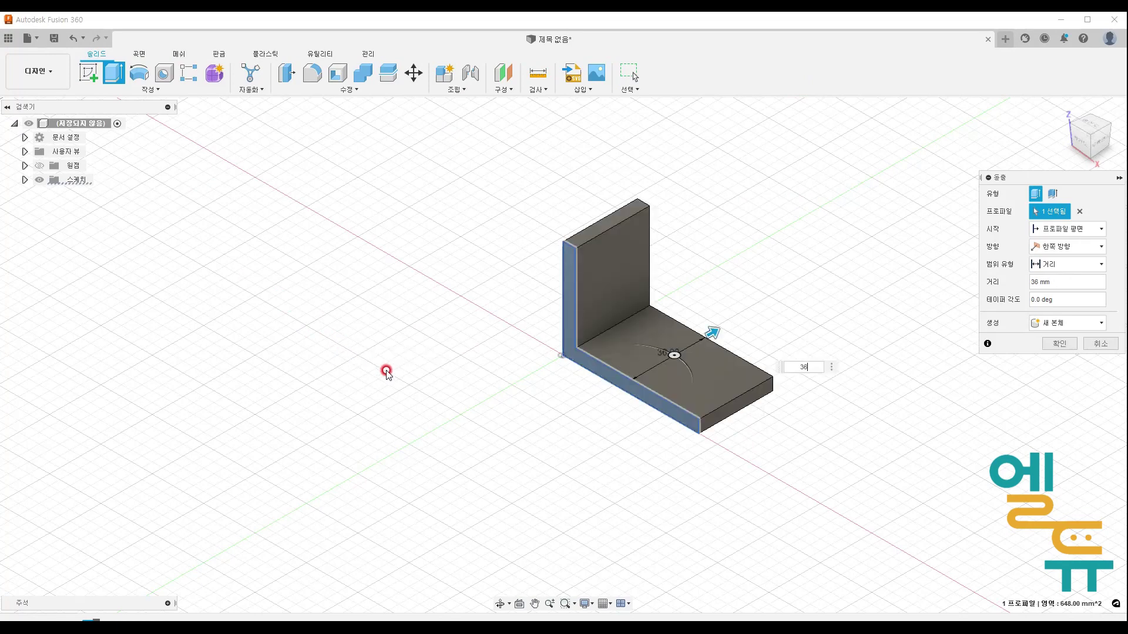
click(1076, 249)
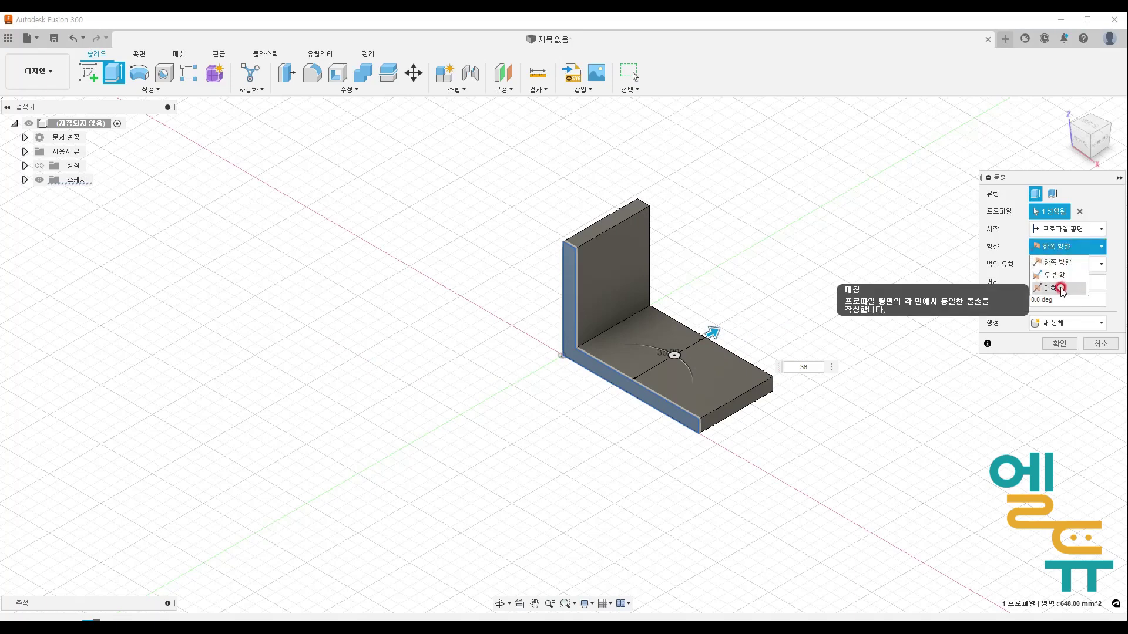
click(1061, 288)
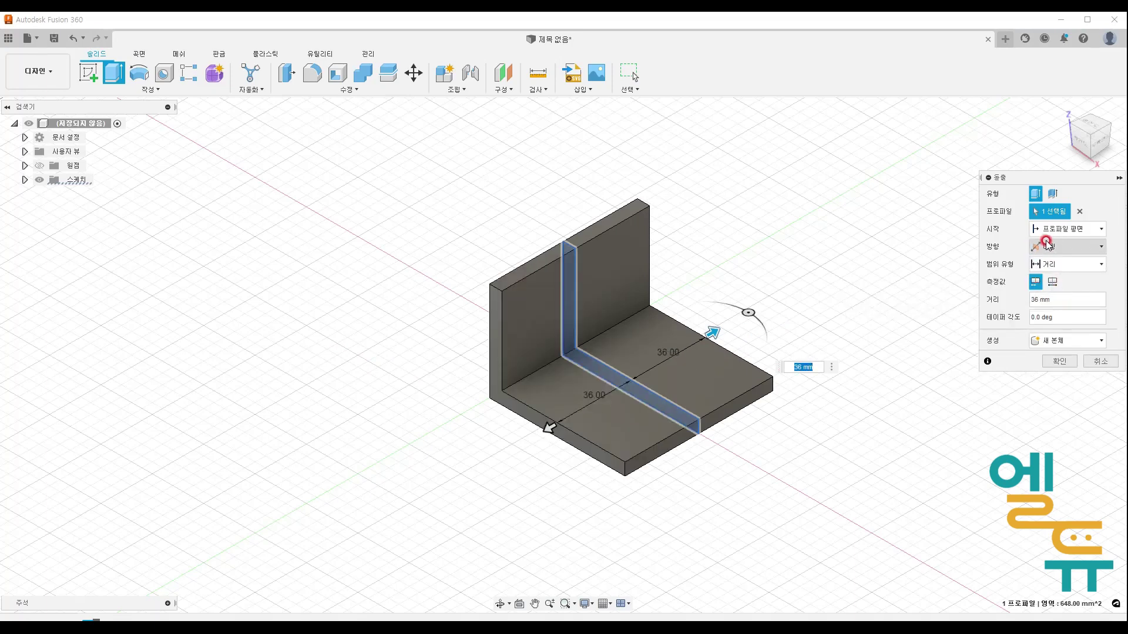
click(1051, 282)
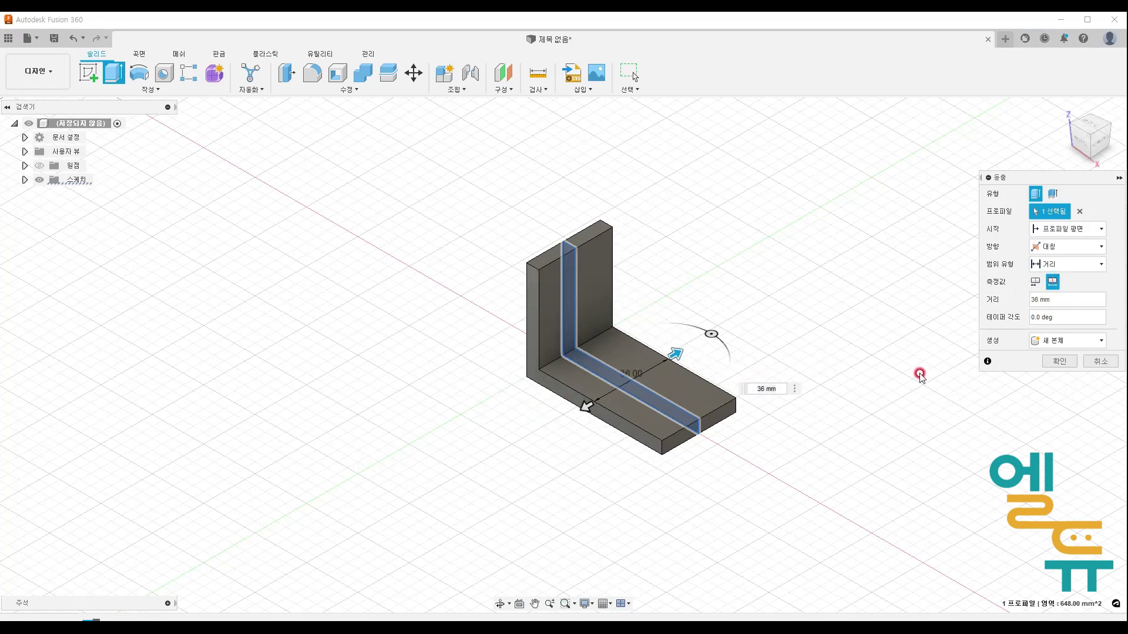
click(1066, 360)
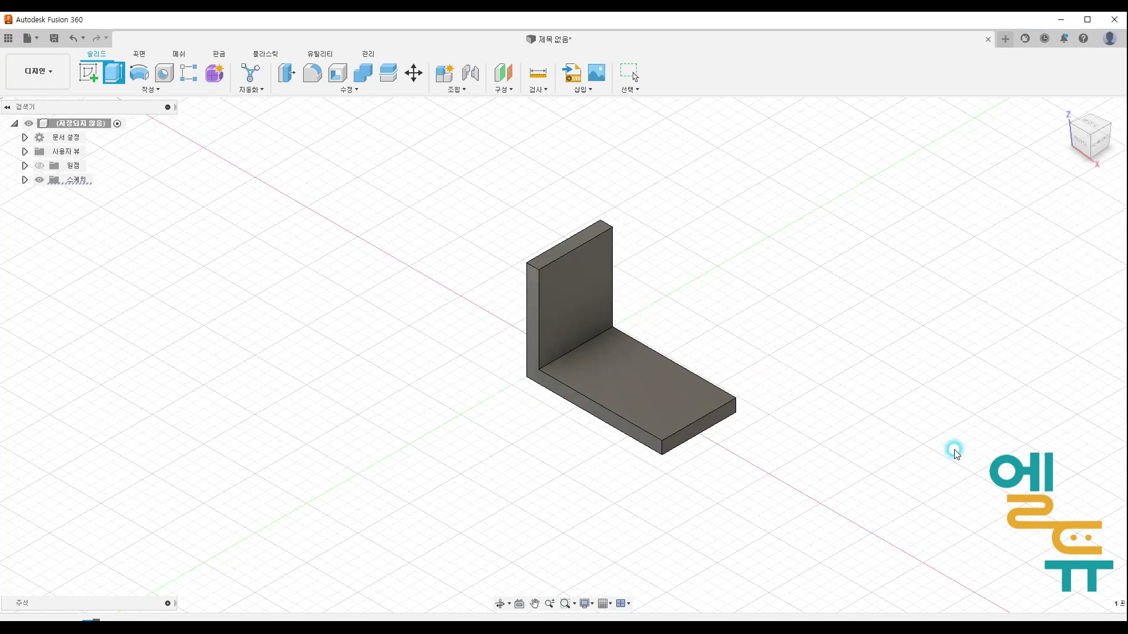
click(574, 352)
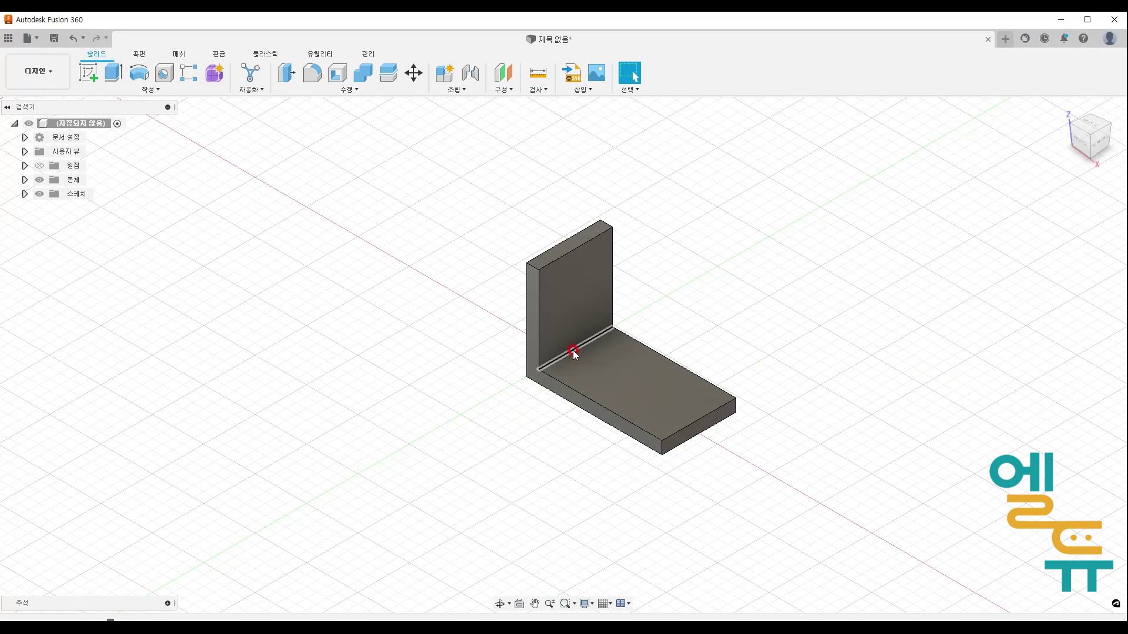
mouse_move(615, 488)
mouse_down()
mouse_move(513, 448)
mouse_move(760, 327)
mouse_move(612, 467)
mouse_up()
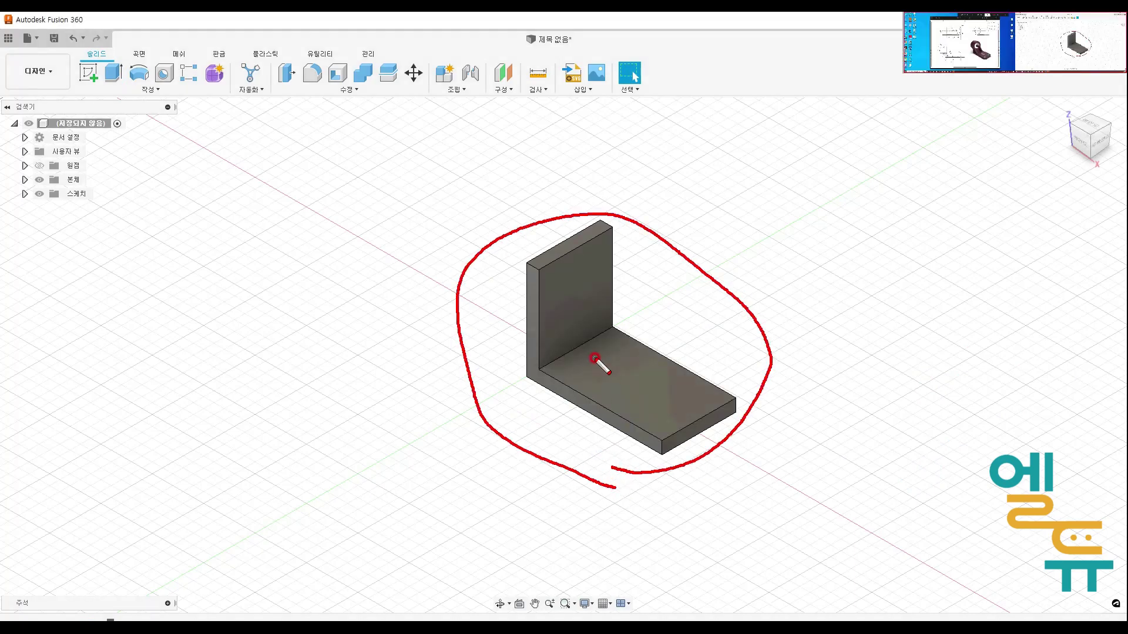
drag(572, 355, 575, 355)
key(Escape)
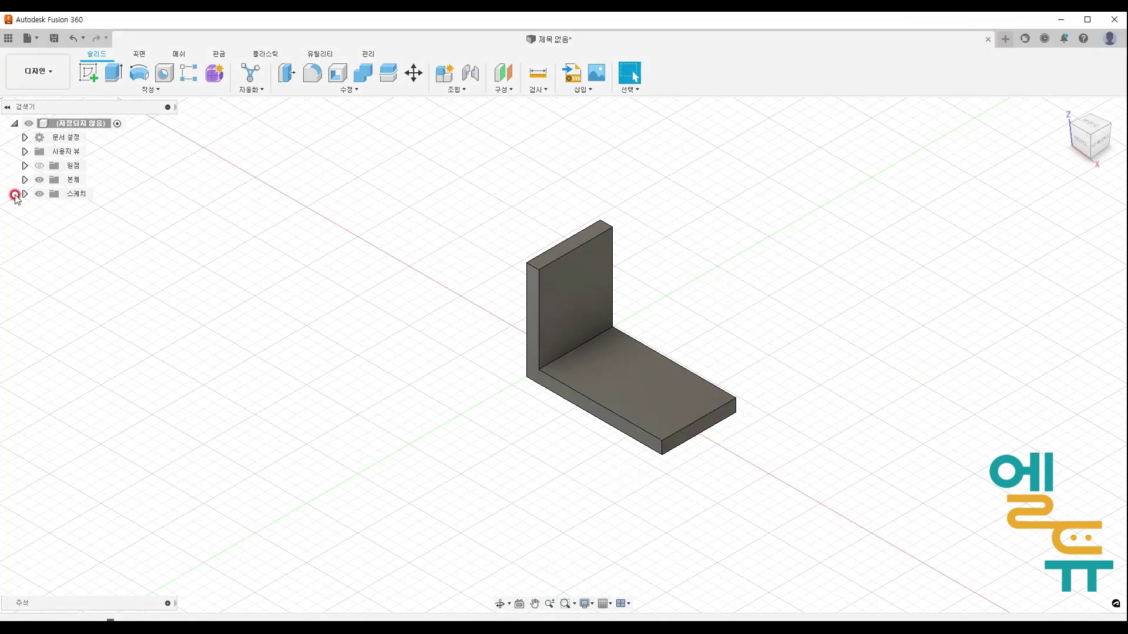
- Expand the origin geometry in the browser and preview where the XZ plane passes through the bracket
click(25, 167)
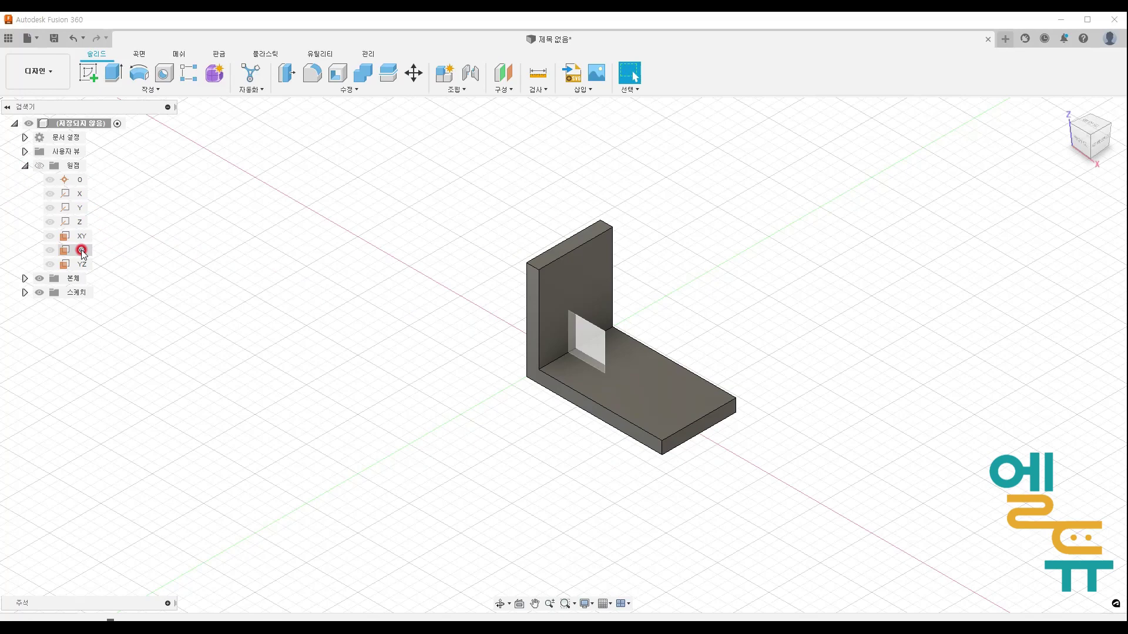
middle_drag(391, 281, 352, 274)
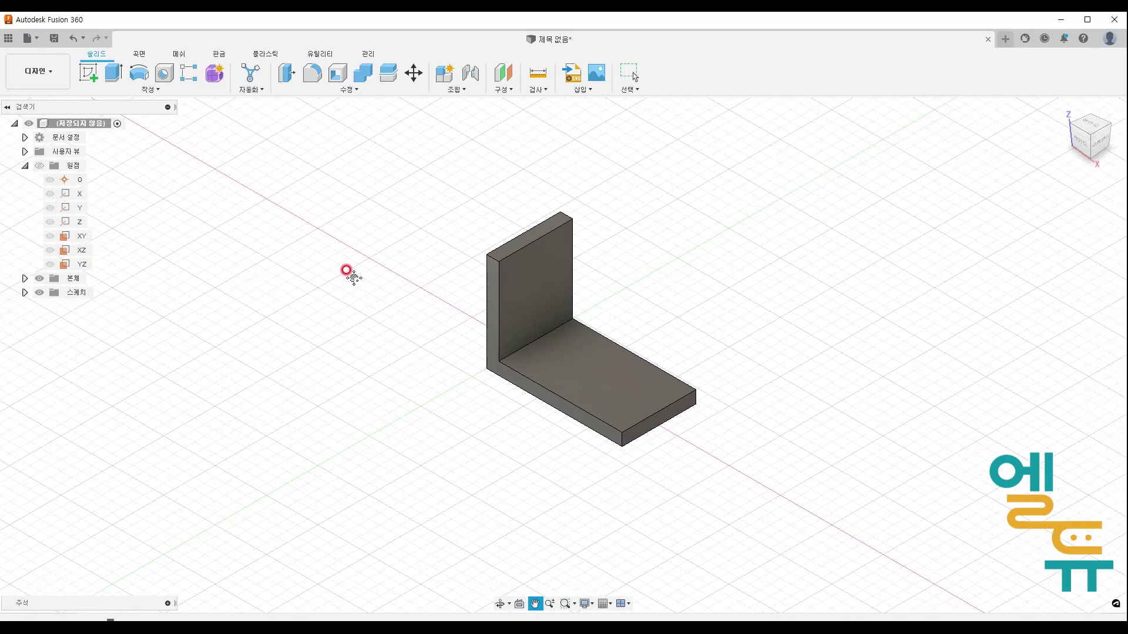
scroll(390, 282, up, 1)
key(ctrl+2)
mouse_move(515, 303)
mouse_down()
mouse_move(583, 247)
mouse_move(599, 273)
mouse_up()
drag(492, 254, 532, 264)
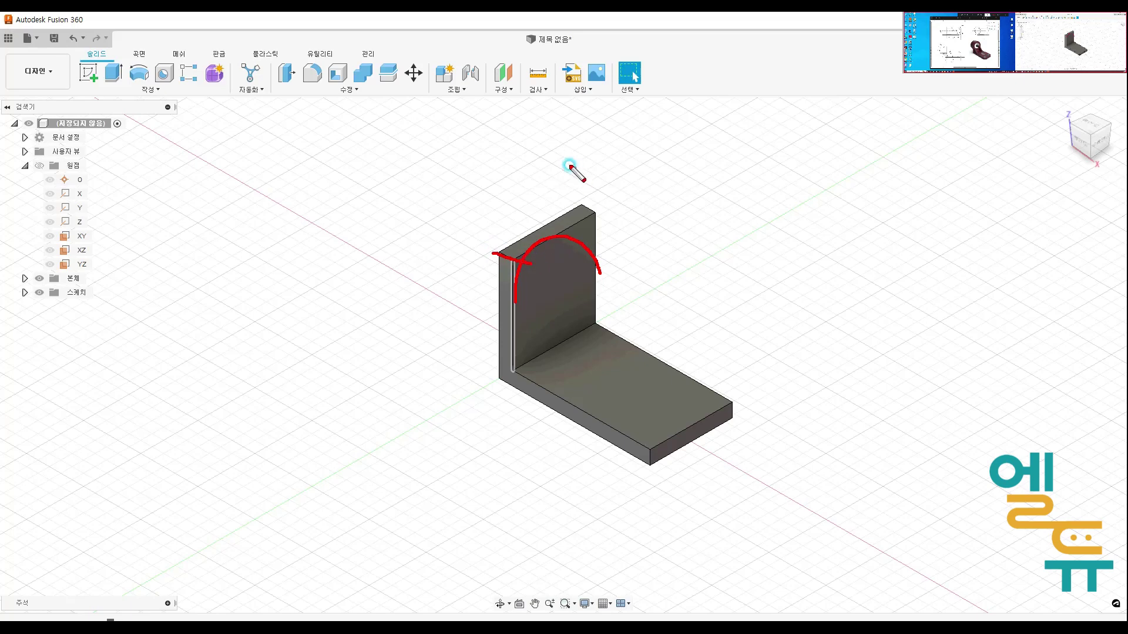
key(Escape)
- Fillet the vertical leg's two top corner edges with a radius of 36/2 mm, checking the boss diameter in the reference drawing
click(311, 73)
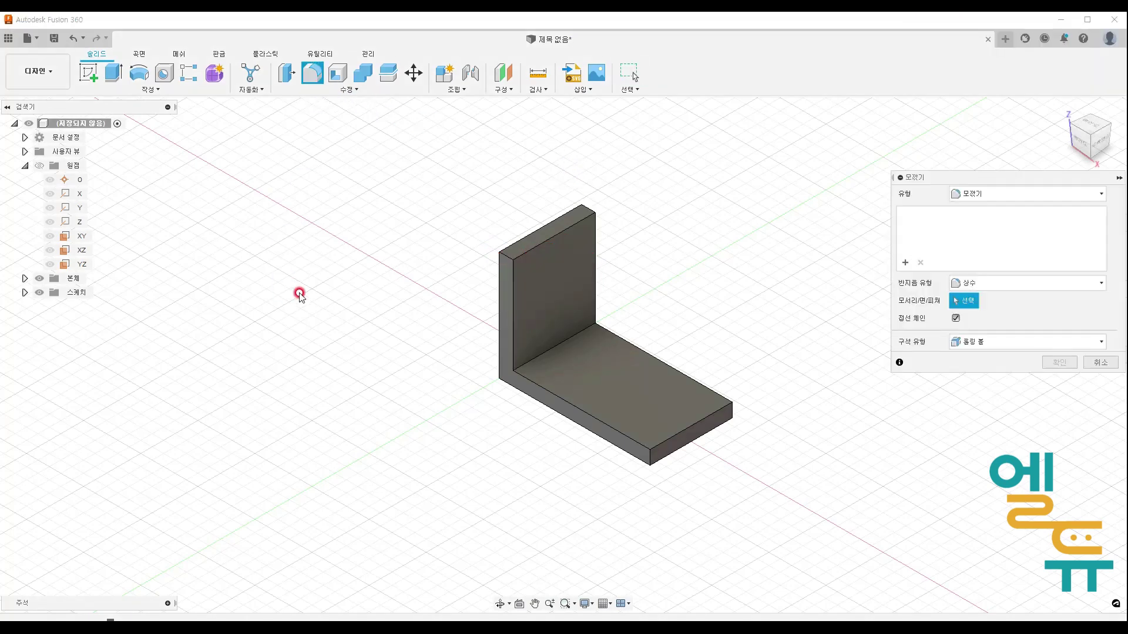
click(507, 253)
click(589, 207)
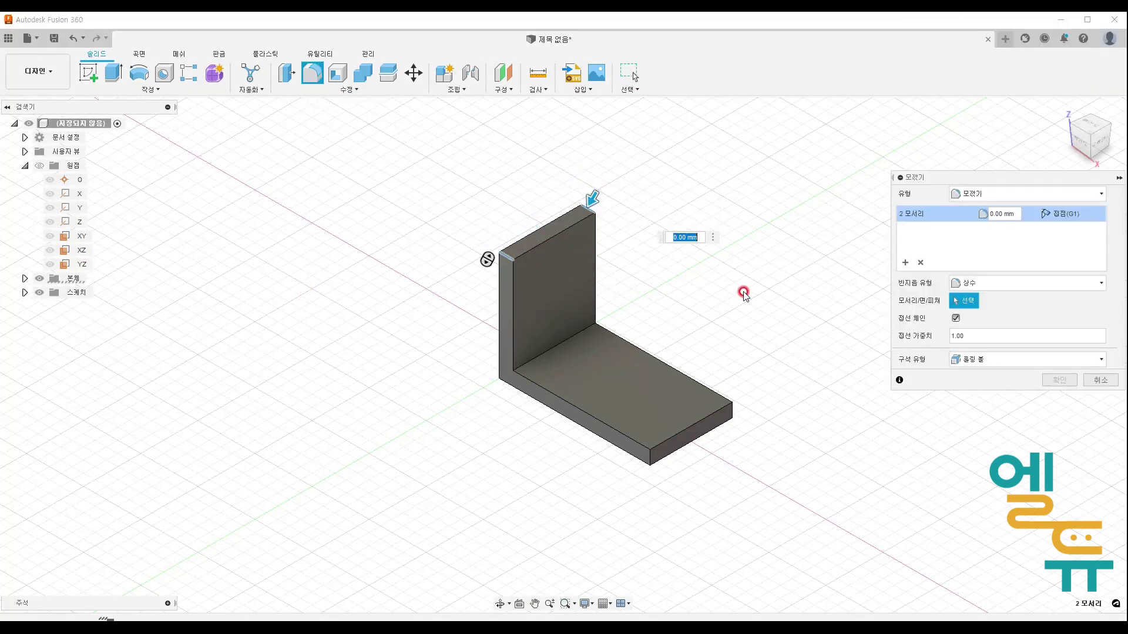
mouse_move(596, 199)
mouse_down()
mouse_move(582, 231)
mouse_move(587, 195)
mouse_up()
click(687, 246)
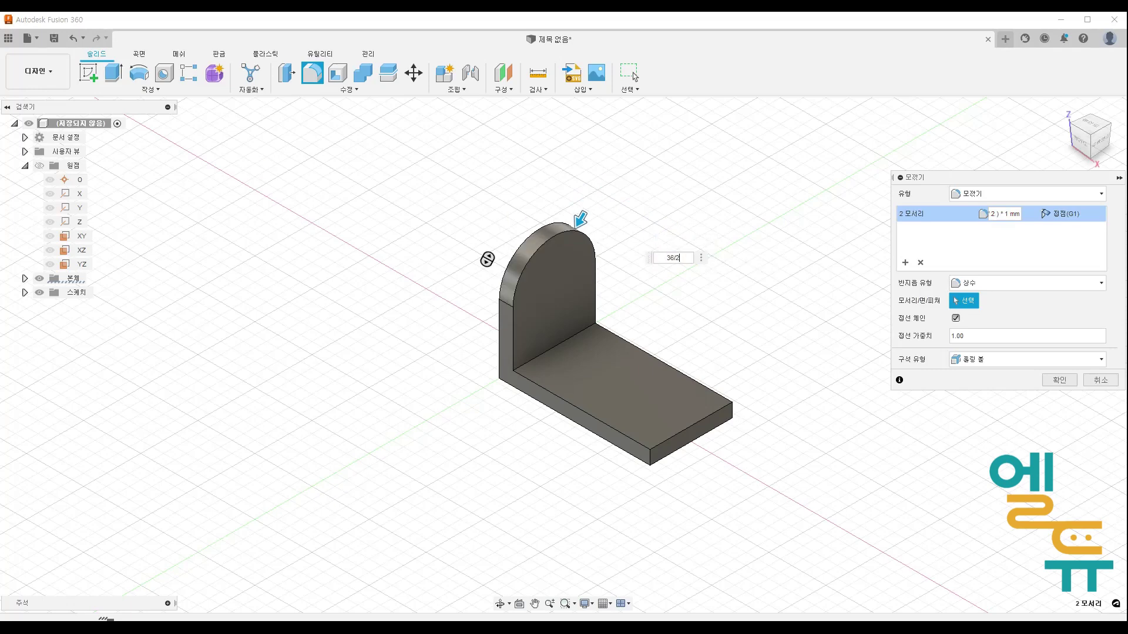
mouse_move(0, 101)
mouse_down()
mouse_move(206, 101)
mouse_move(284, 85)
mouse_up()
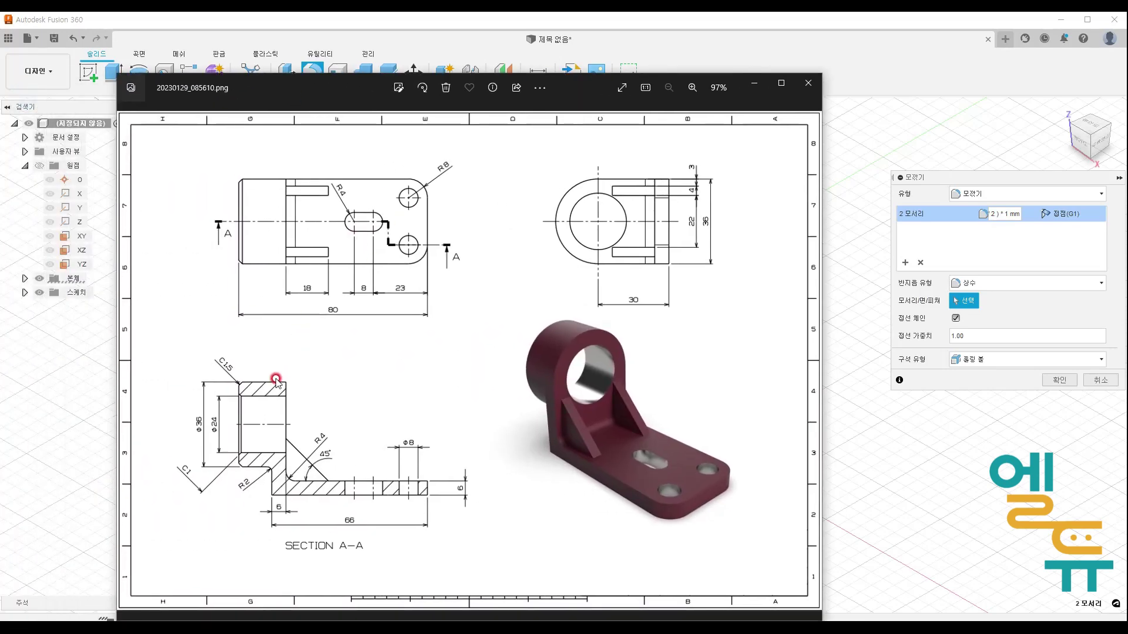
mouse_move(205, 437)
mouse_down()
mouse_move(178, 420)
mouse_move(212, 436)
mouse_move(206, 457)
mouse_up()
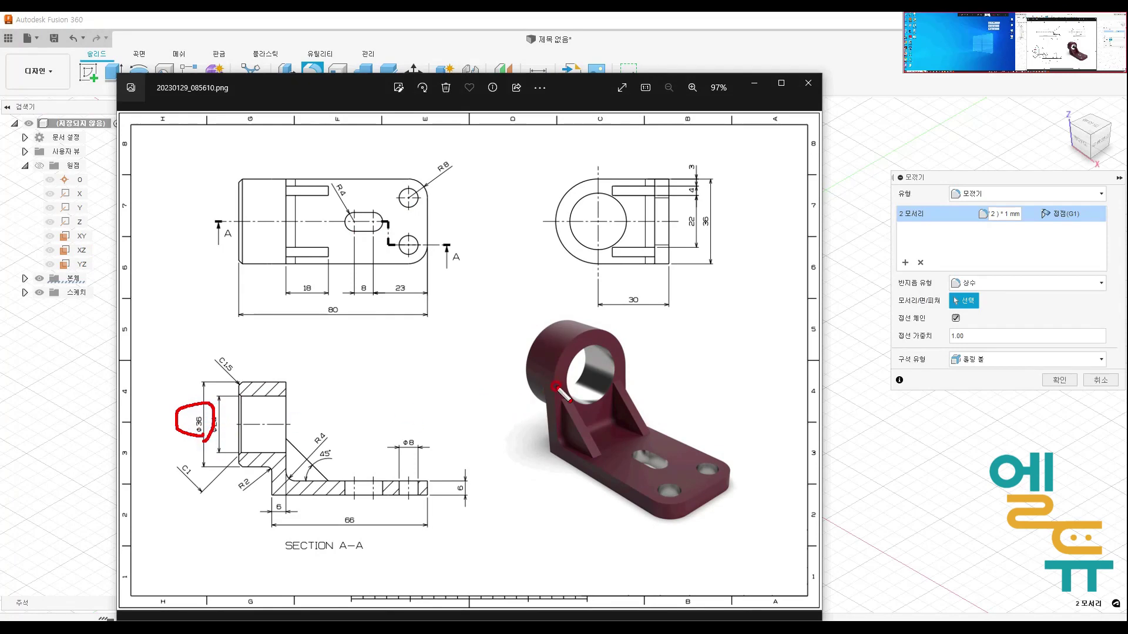
drag(553, 370, 620, 326)
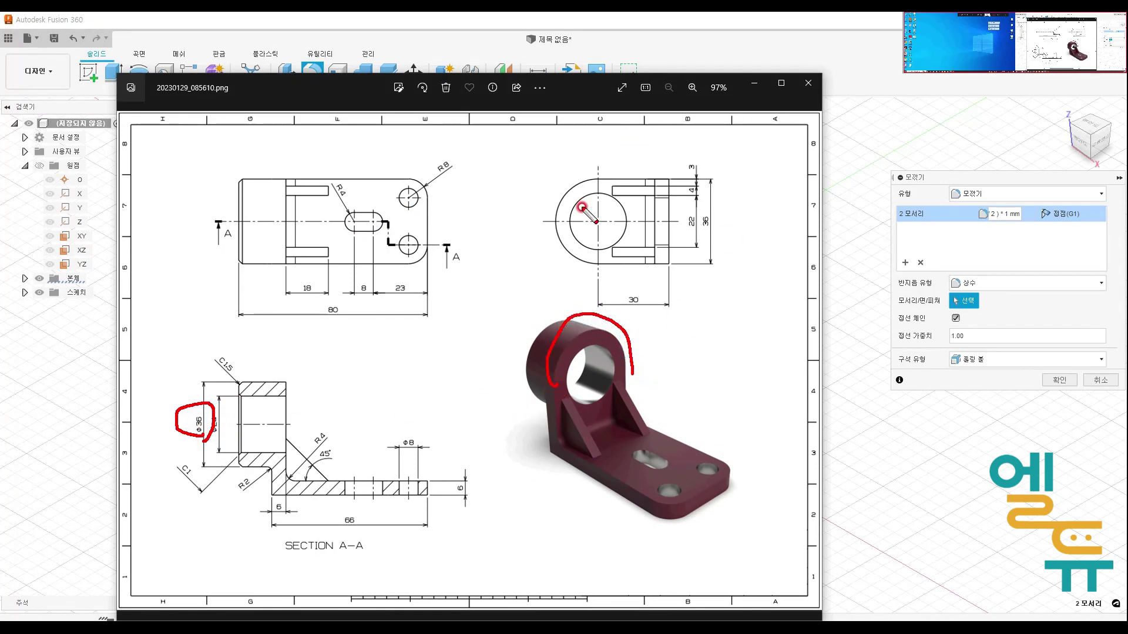
mouse_move(706, 231)
mouse_down()
mouse_move(696, 209)
mouse_move(708, 230)
mouse_up()
mouse_move(738, 213)
mouse_down()
mouse_move(713, 252)
mouse_move(771, 250)
mouse_up()
mouse_move(197, 436)
mouse_down()
mouse_move(187, 395)
mouse_move(182, 438)
mouse_up()
drag(266, 83, 0, 99)
key(Escape)
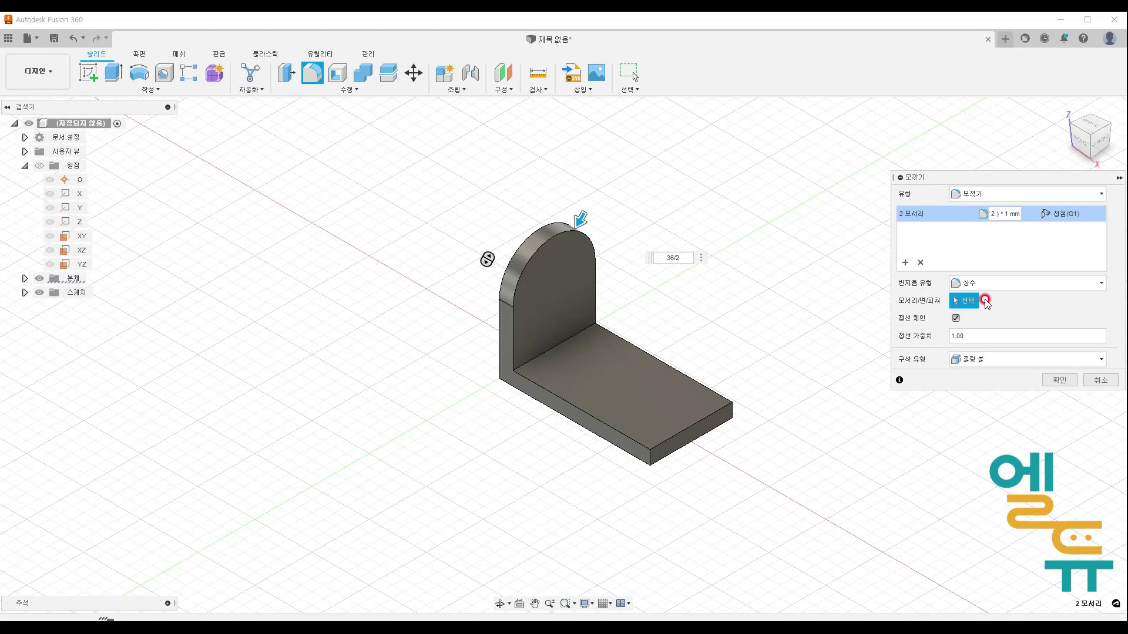
click(1059, 380)
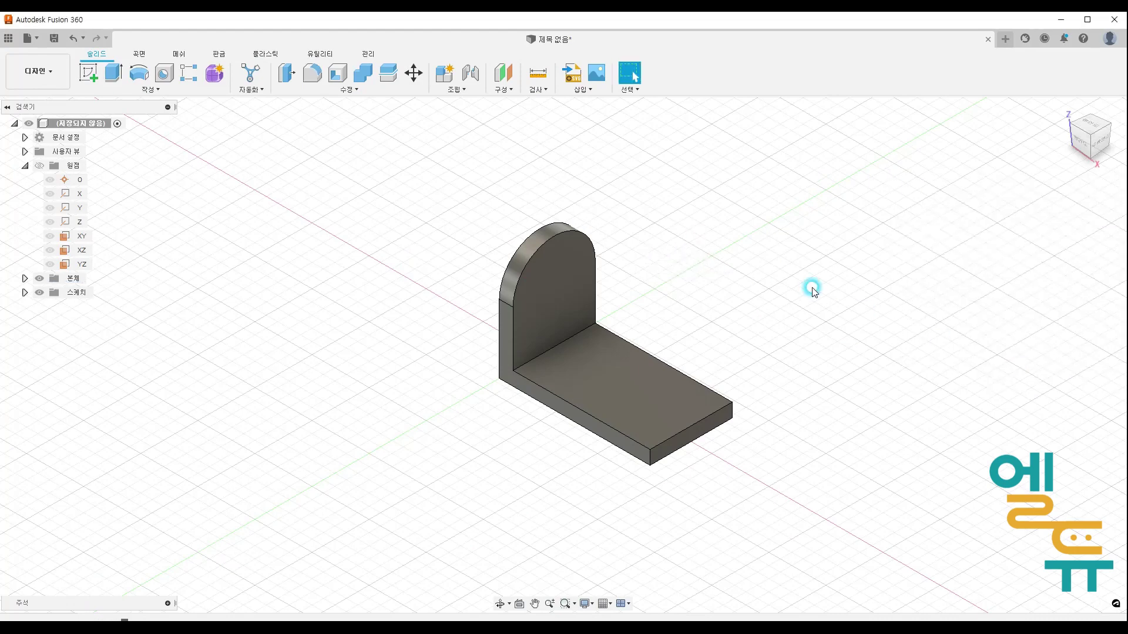
middle_drag(824, 370, 765, 320)
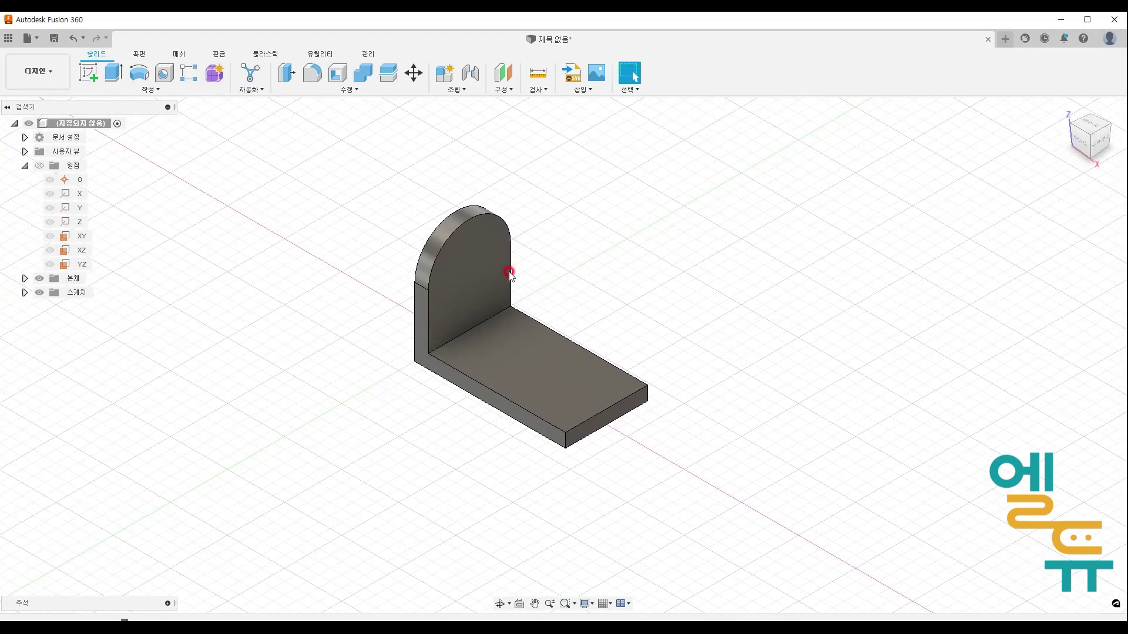
key(ctrl+2)
mouse_move(472, 222)
mouse_down()
mouse_move(463, 296)
mouse_move(462, 216)
mouse_move(454, 222)
mouse_up()
mouse_move(473, 258)
mouse_down()
mouse_move(360, 192)
mouse_move(365, 215)
mouse_up()
mouse_move(360, 189)
mouse_down()
mouse_move(397, 192)
mouse_move(348, 222)
mouse_move(437, 219)
mouse_move(361, 175)
mouse_up()
click(620, 209)
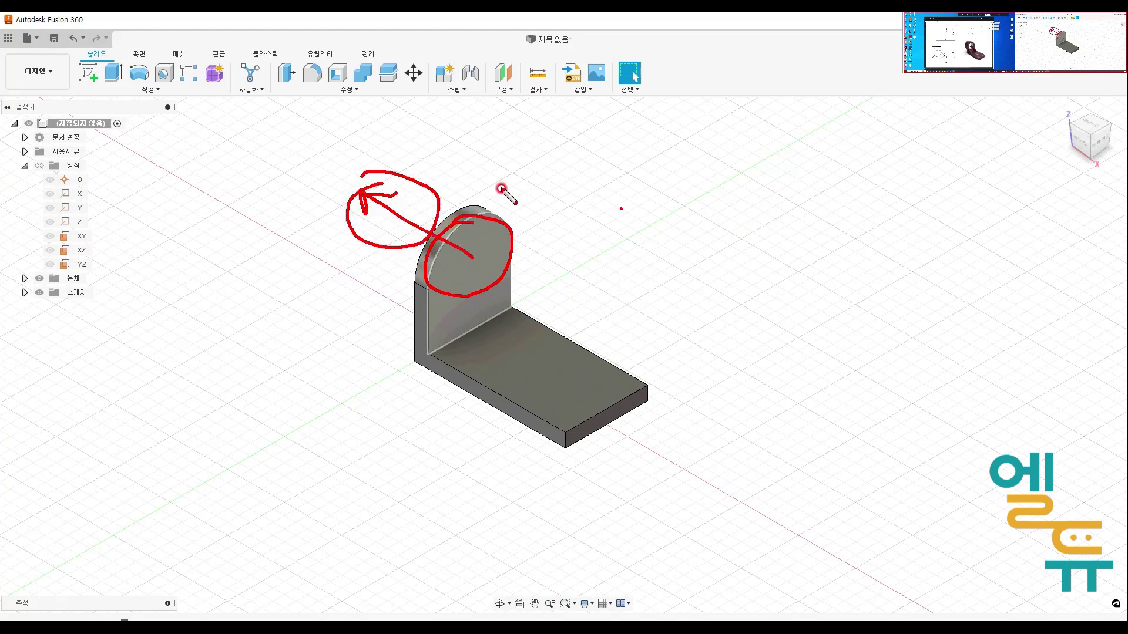
key(Escape)
- Sketch a 36 mm circle on the vertical leg's inner face, concentric with its rounded top, and finish the sketch
click(481, 252)
right_click(482, 252)
click(473, 308)
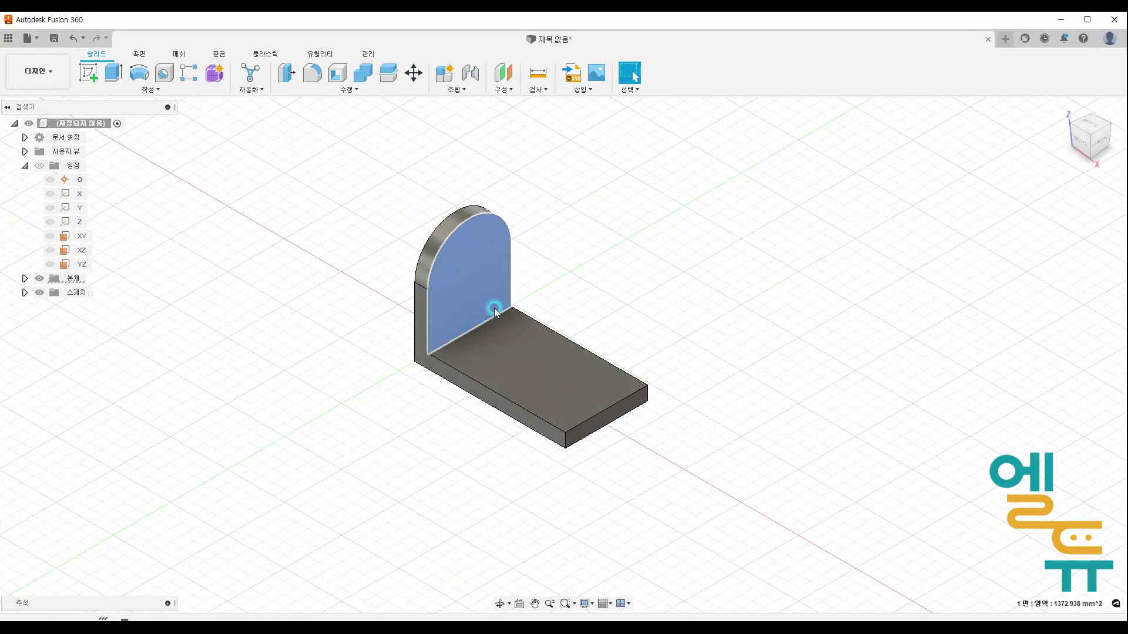
click(89, 73)
click(140, 72)
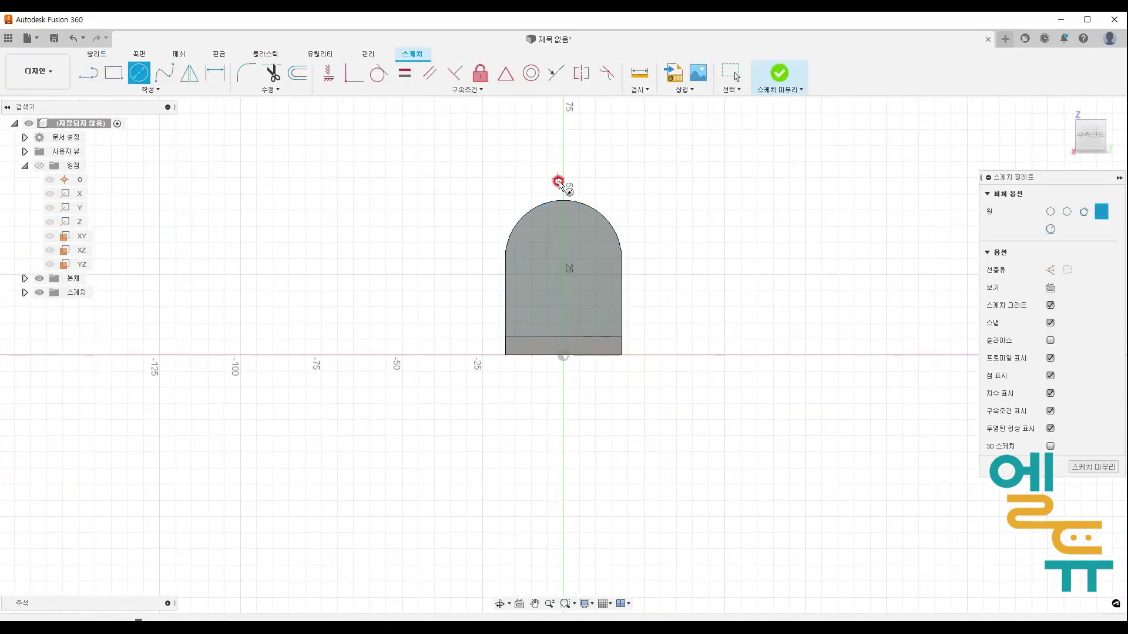
click(563, 258)
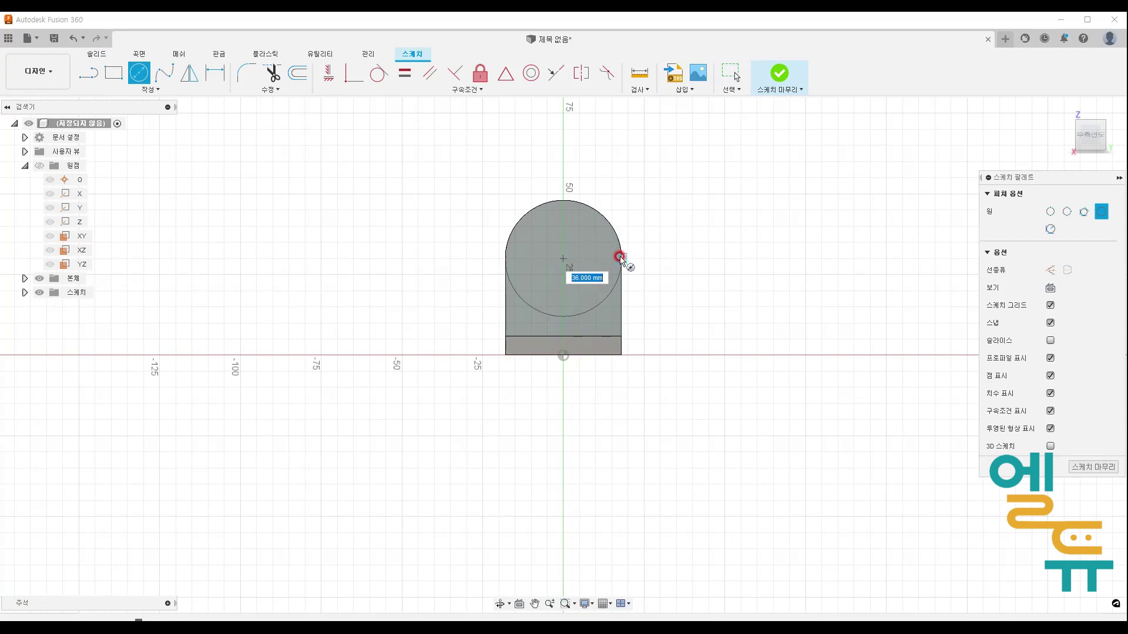
click(621, 258)
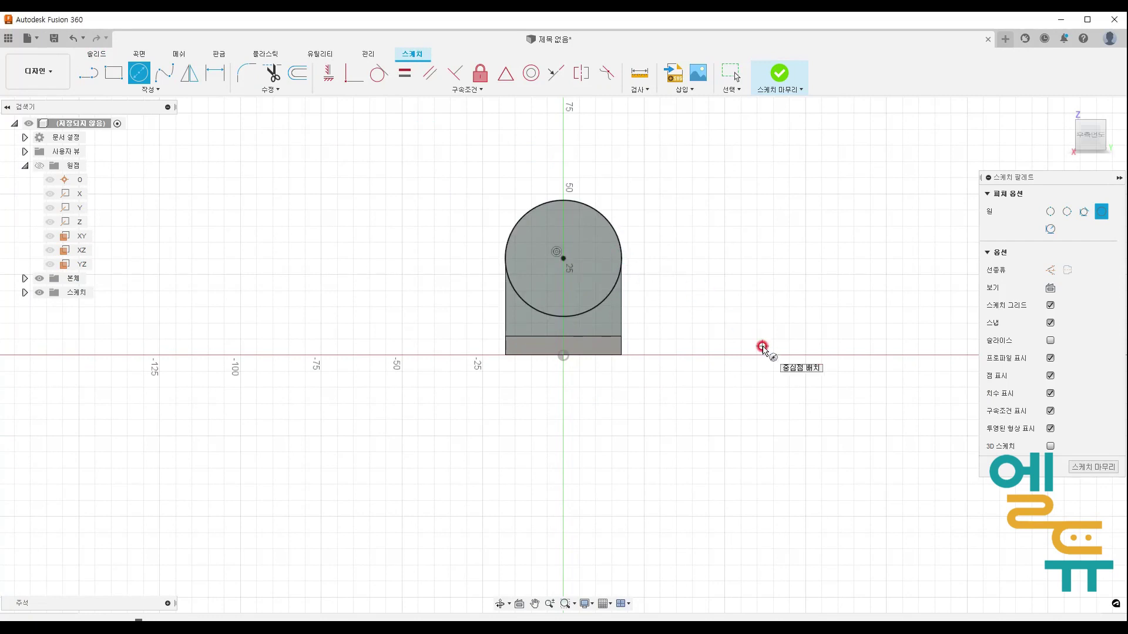
key(Escape)
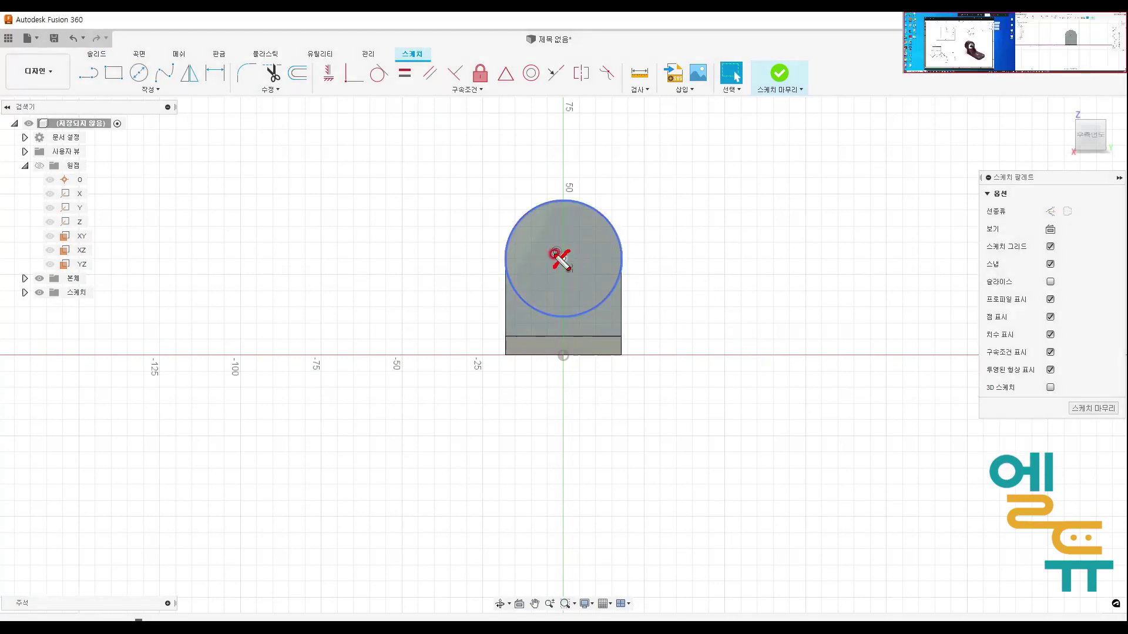
drag(605, 223, 610, 231)
key(Escape)
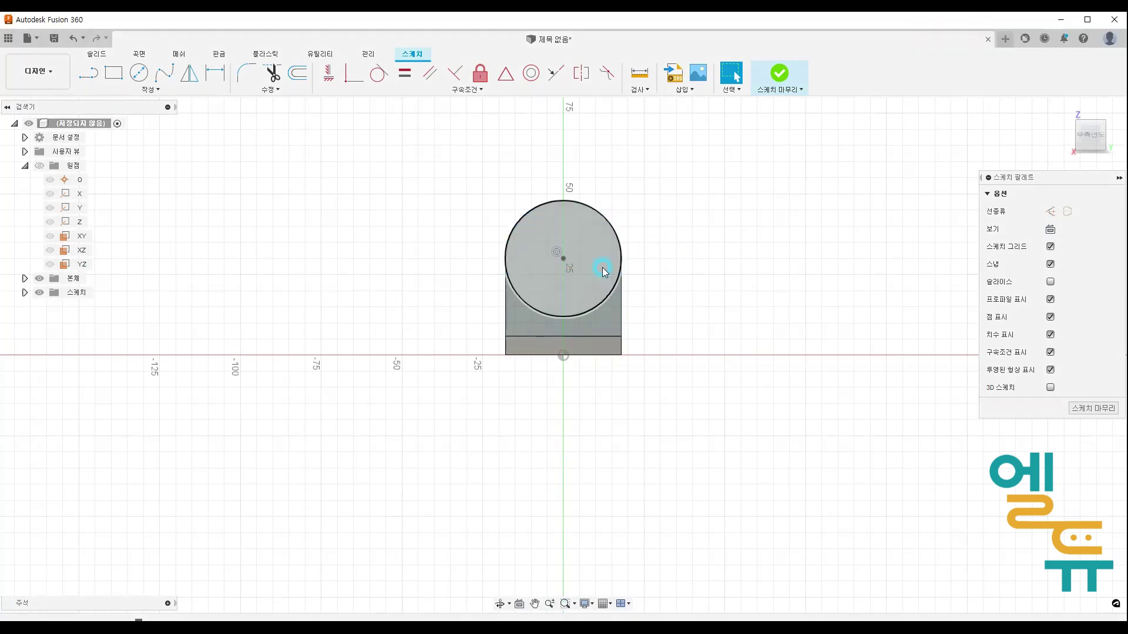
click(785, 83)
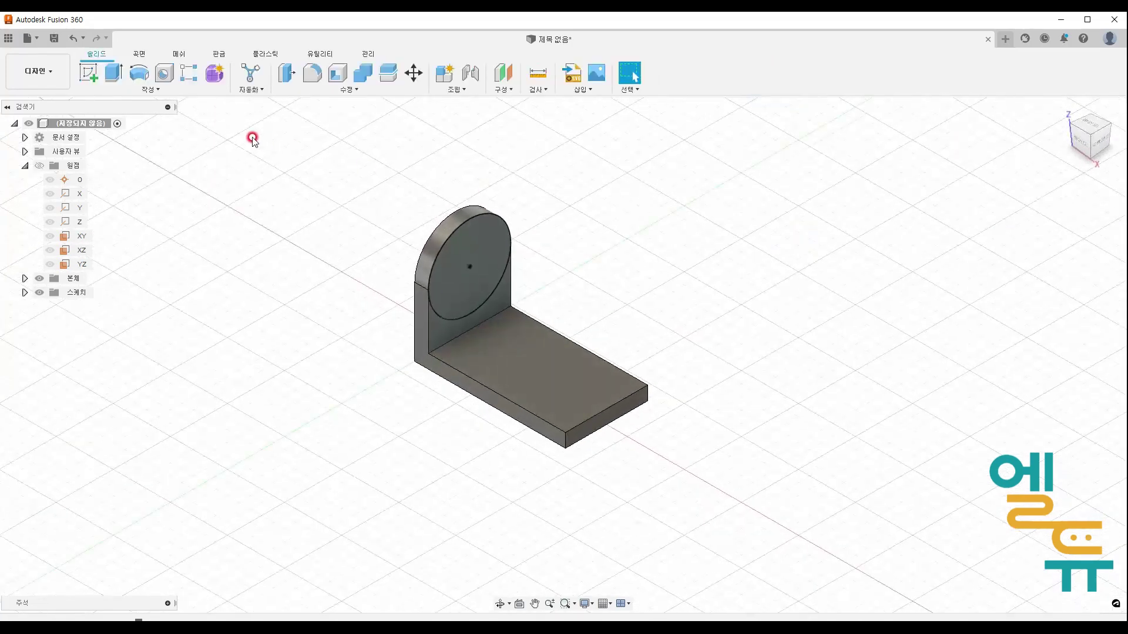
- Start extruding the 36 mm circle back through the vertical leg, away from the base plate, beginning its distance expression with -80+
click(113, 72)
click(477, 257)
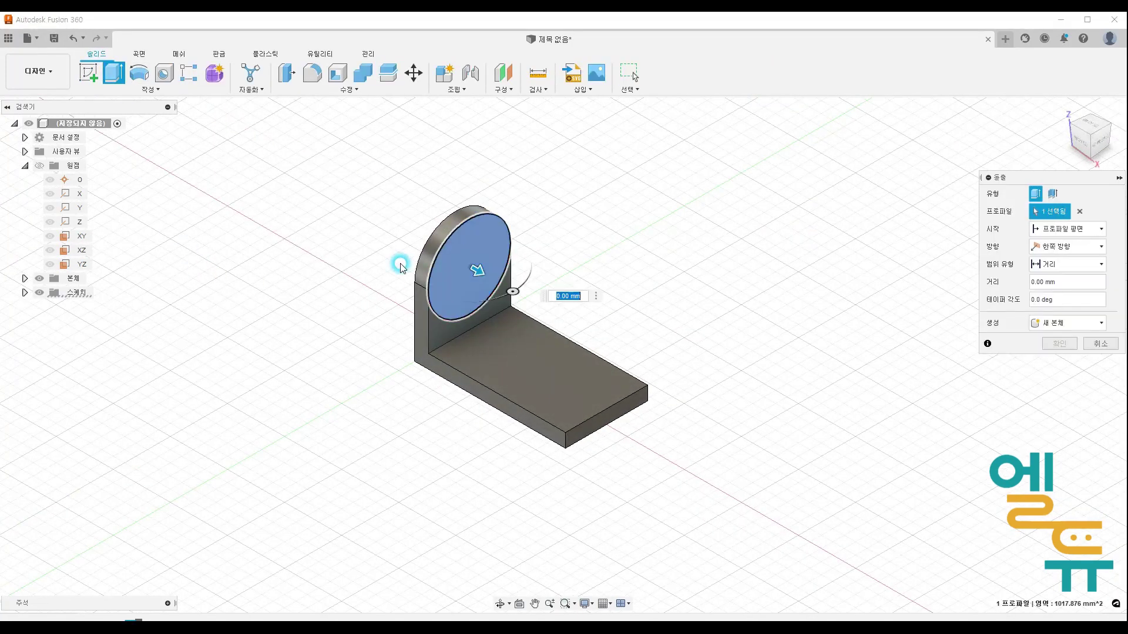
drag(478, 270, 382, 218)
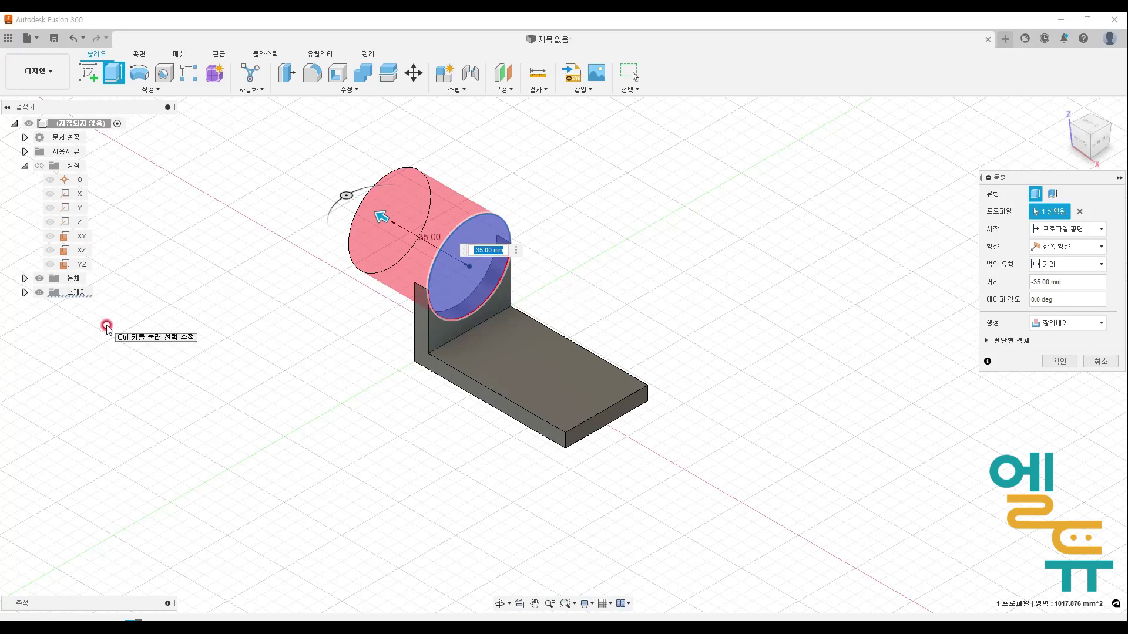
key(Return)
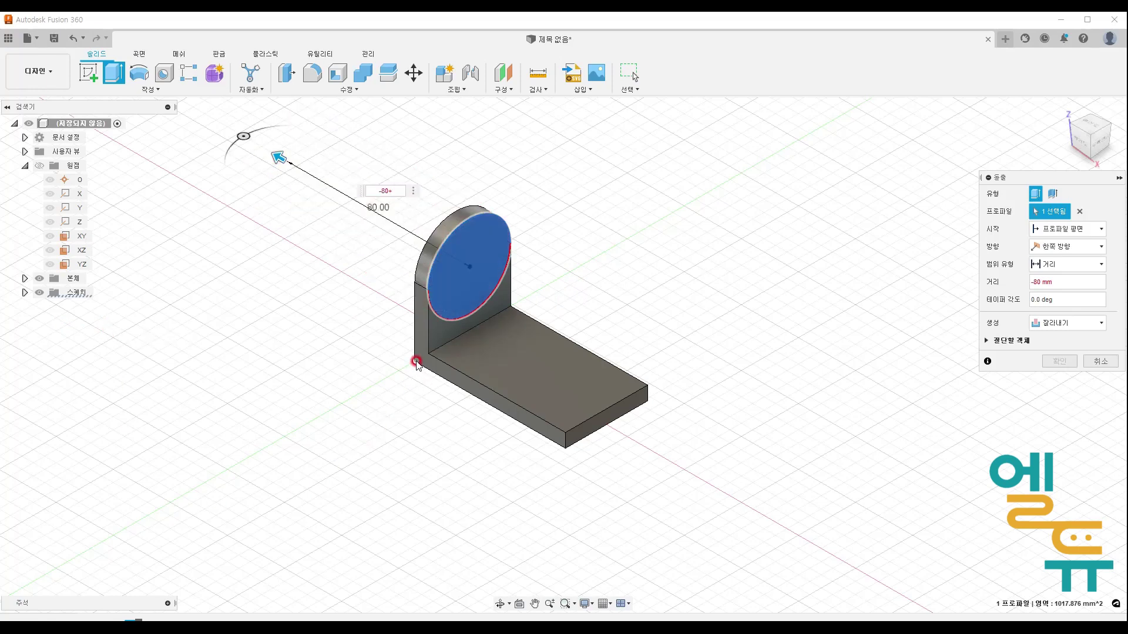
mouse_move(405, 363)
mouse_down()
mouse_move(556, 468)
mouse_move(525, 462)
mouse_move(405, 379)
mouse_up()
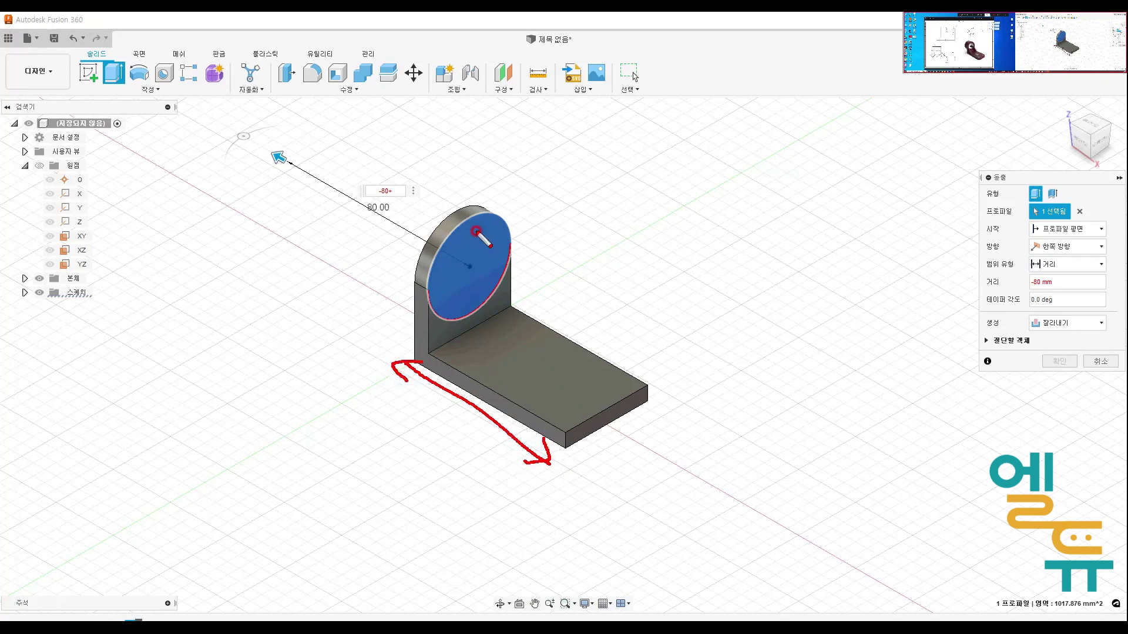
mouse_move(532, 190)
mouse_down()
mouse_move(520, 218)
mouse_move(538, 208)
mouse_up()
drag(571, 217, 621, 223)
mouse_move(637, 204)
mouse_down()
mouse_move(633, 234)
mouse_move(651, 229)
mouse_up()
drag(476, 205, 510, 206)
drag(607, 209, 601, 239)
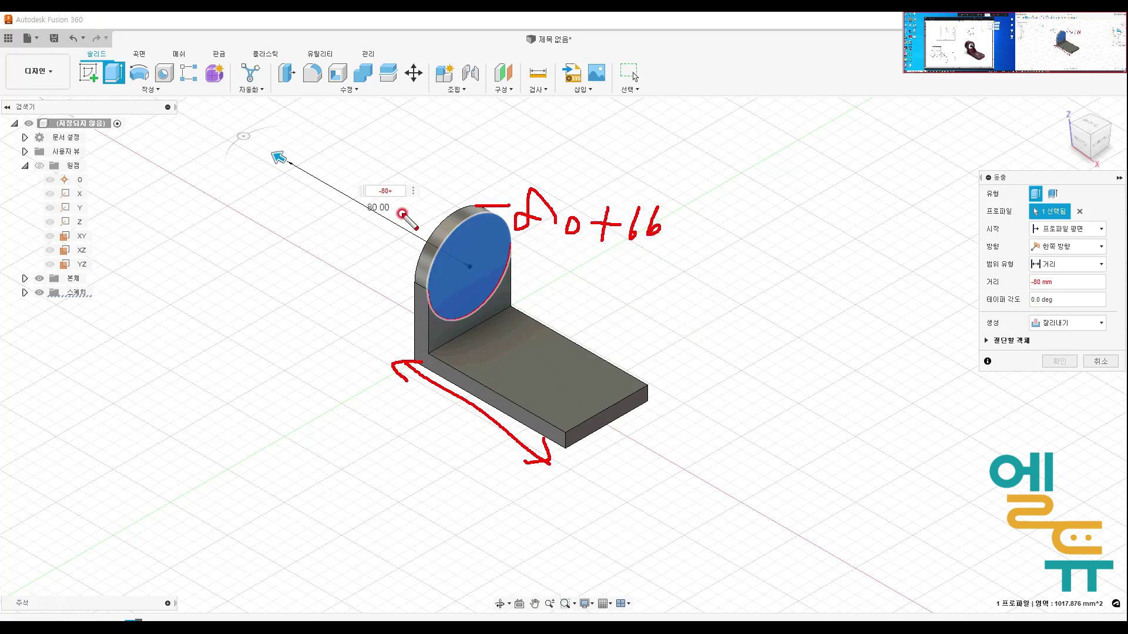
key(Escape)
- Complete the boss extrusion distance as -80+66 mm and join it to the bracket body
click(392, 190)
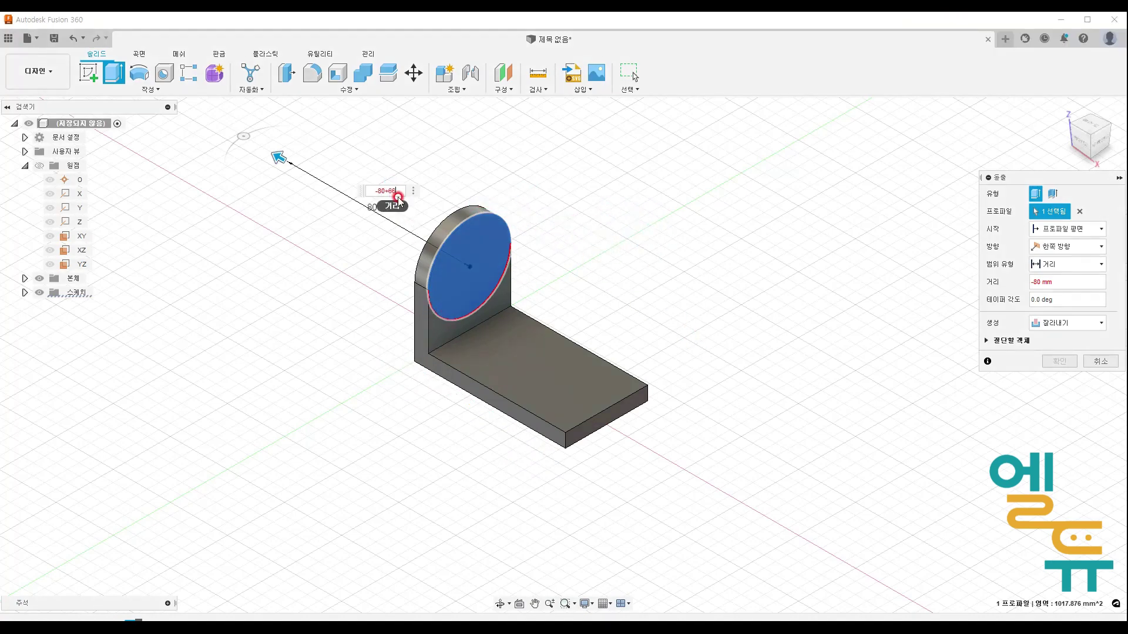
key(Return)
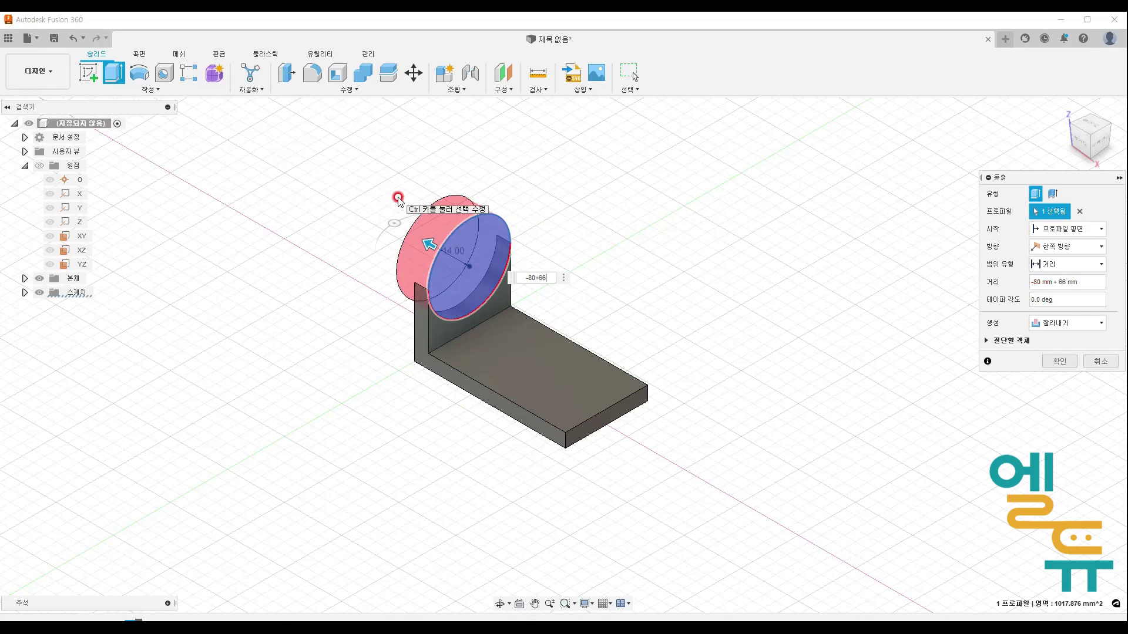
click(1054, 323)
click(1054, 340)
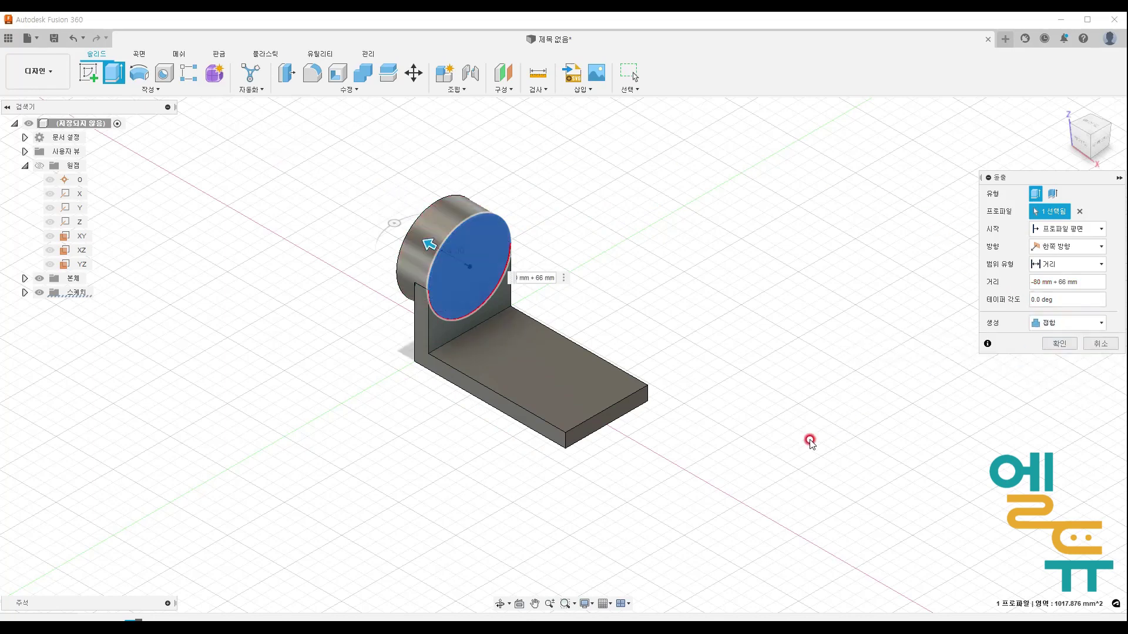
click(1064, 345)
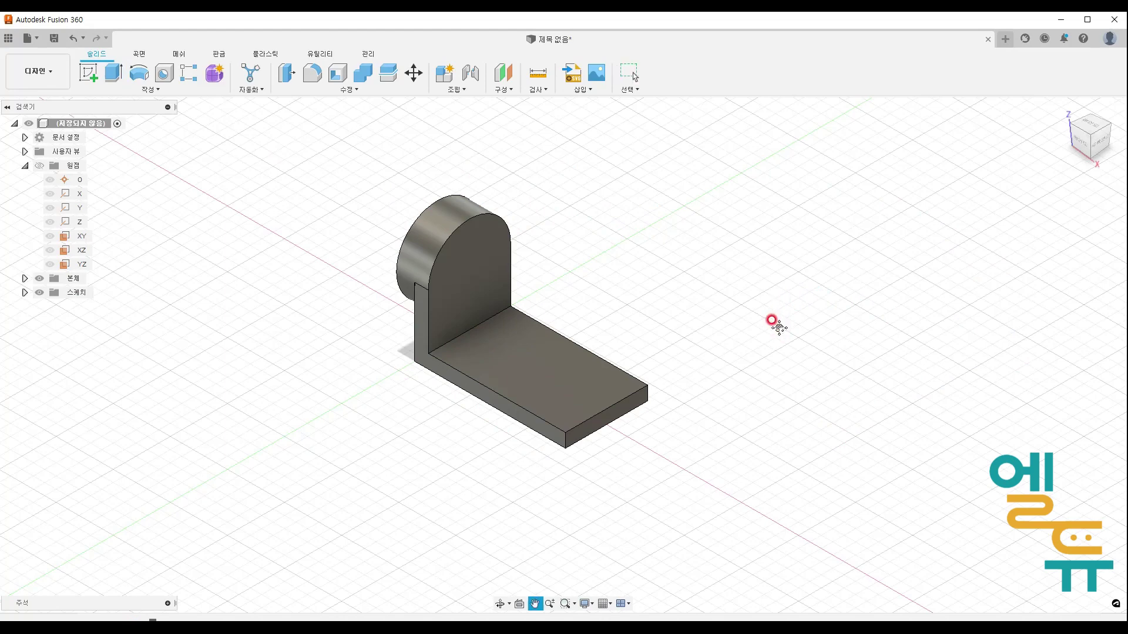
middle_drag(780, 330, 752, 329)
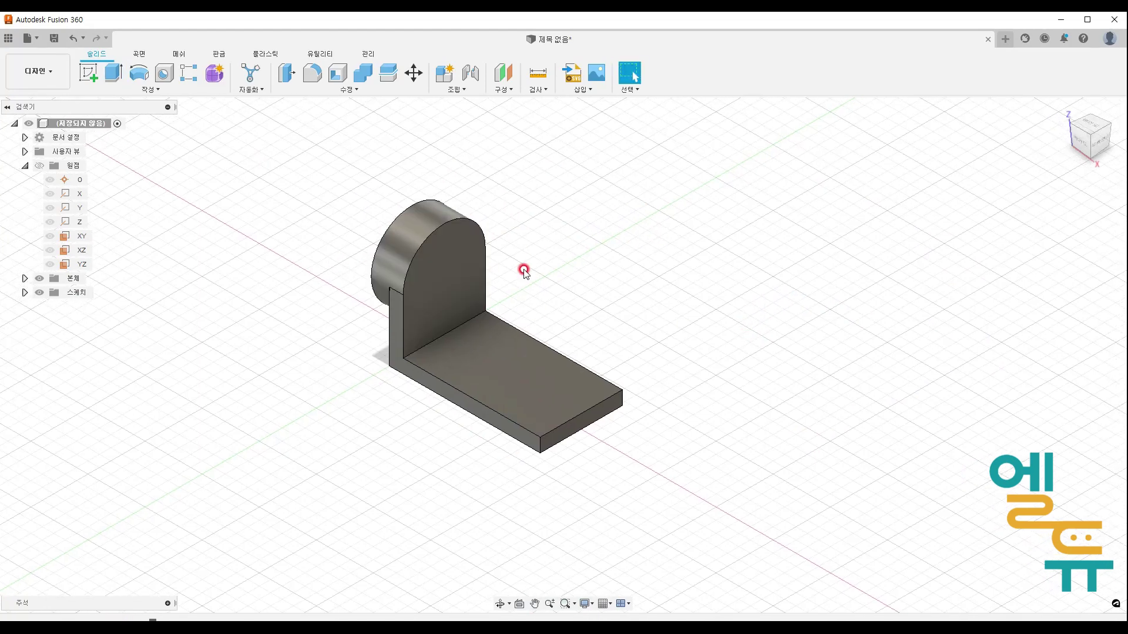
- Place a hole on the vertical leg's inner face with a depth of 24 mm, centred on the rounded top
click(166, 75)
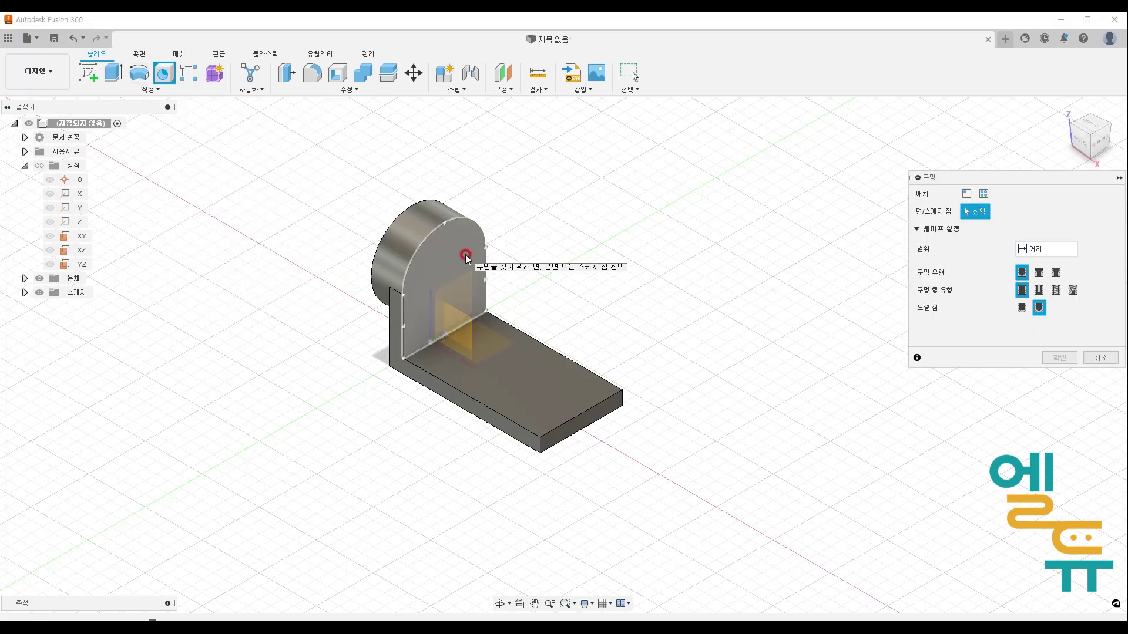
click(485, 247)
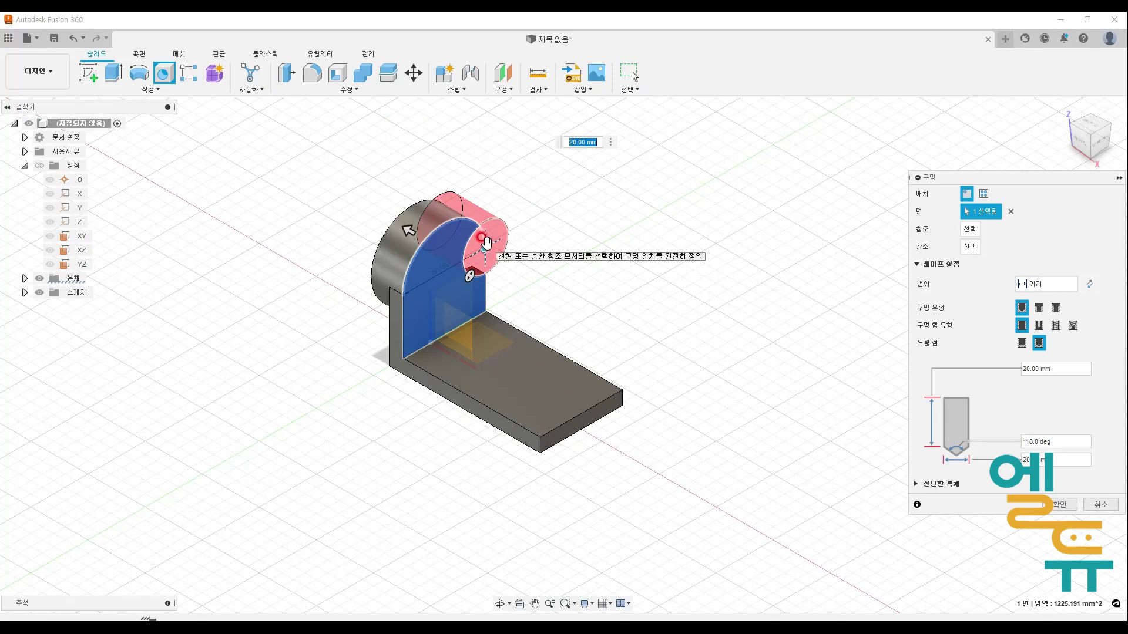
text(24)
key(Return)
drag(485, 247, 450, 269)
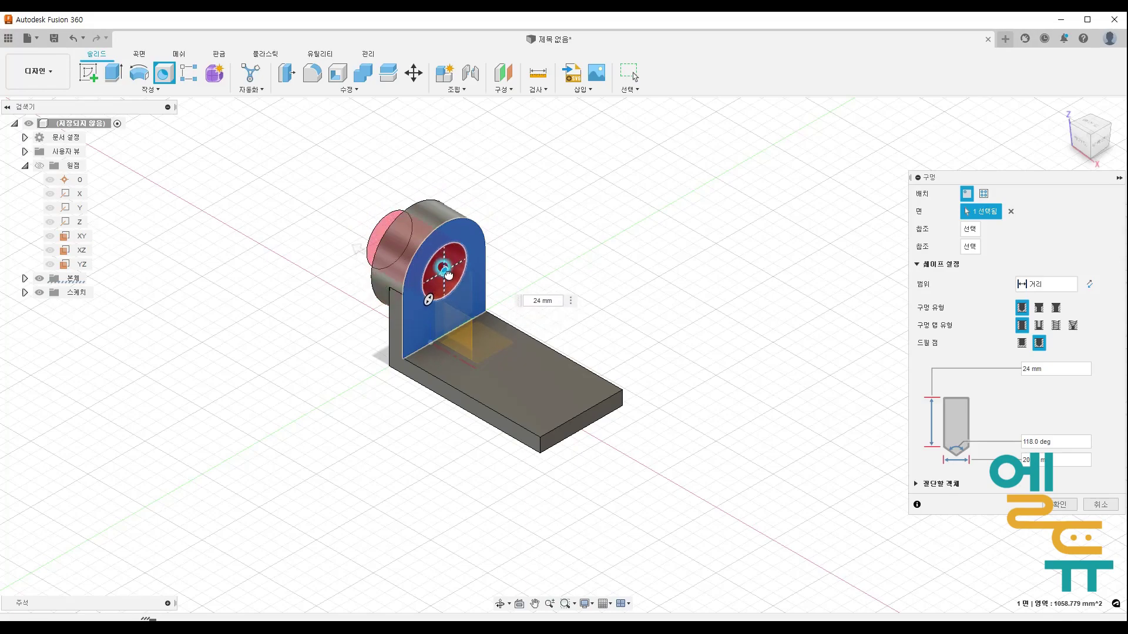
- Set the hole's extent to All so it cuts through the leg and boss, and create the hole
scroll(442, 228, up, 3)
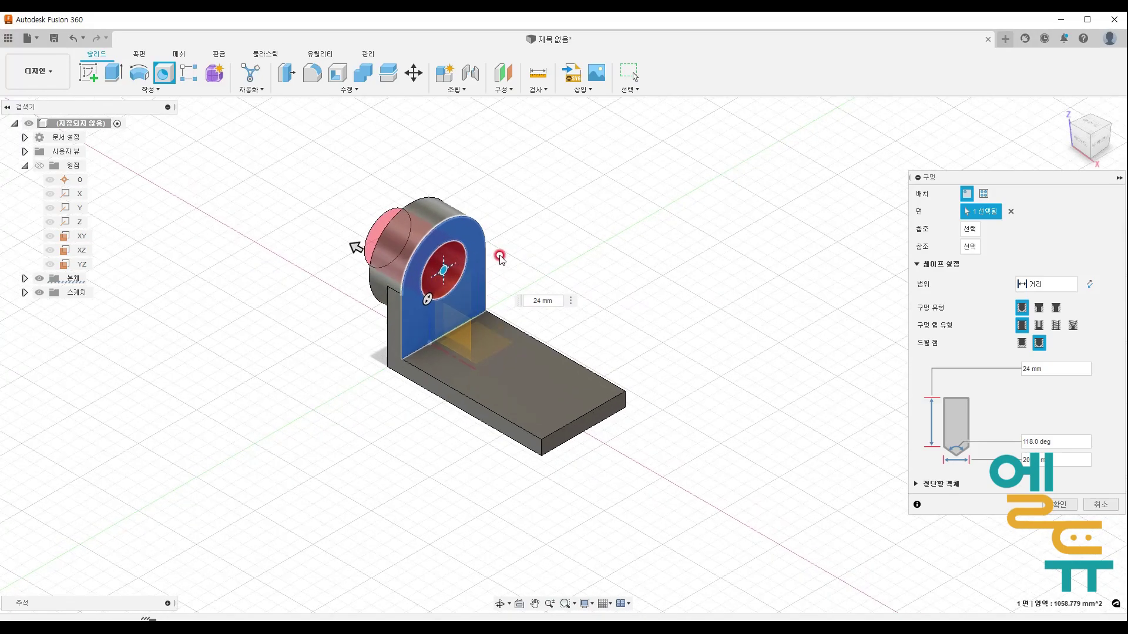
scroll(442, 228, up, 2)
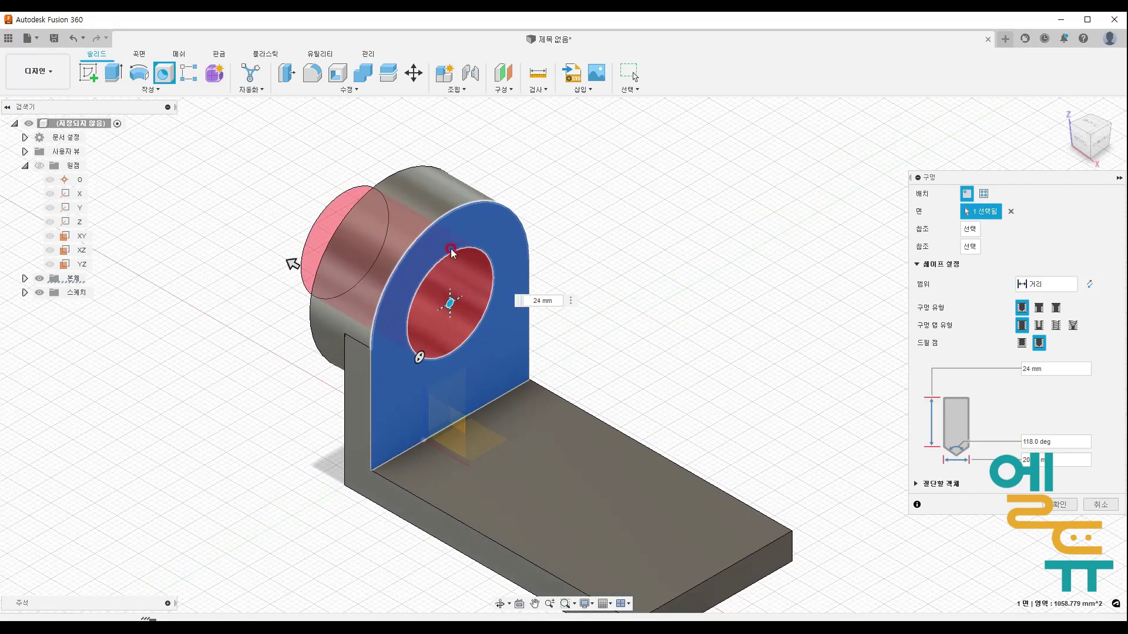
drag(259, 252, 209, 276)
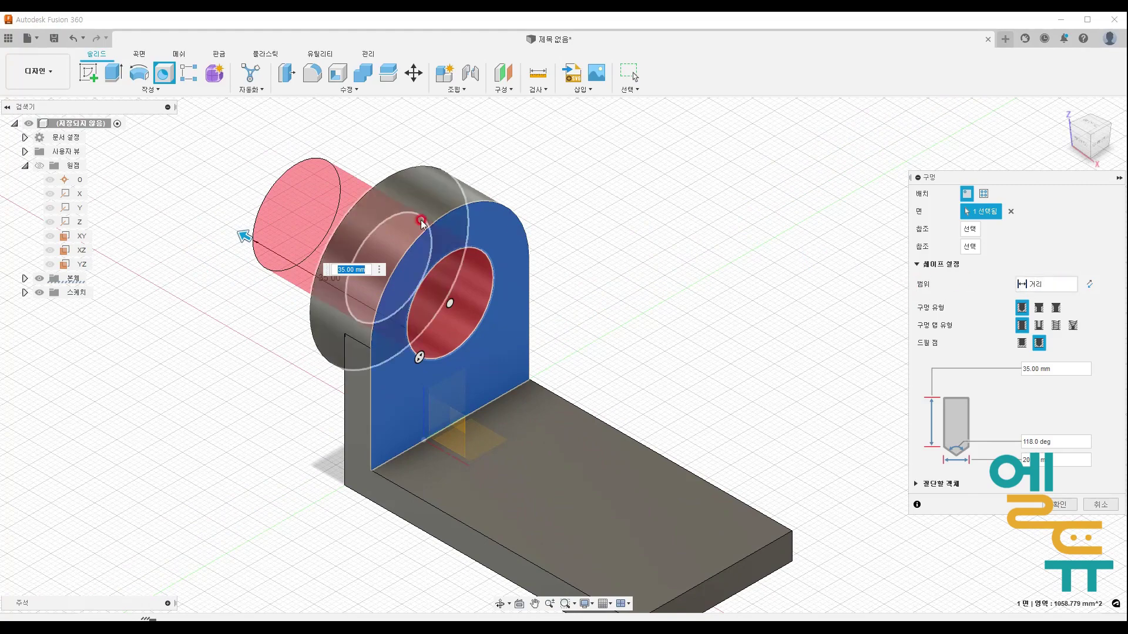
mouse_move(241, 231)
mouse_down()
mouse_move(329, 288)
mouse_move(343, 284)
mouse_move(254, 245)
mouse_up()
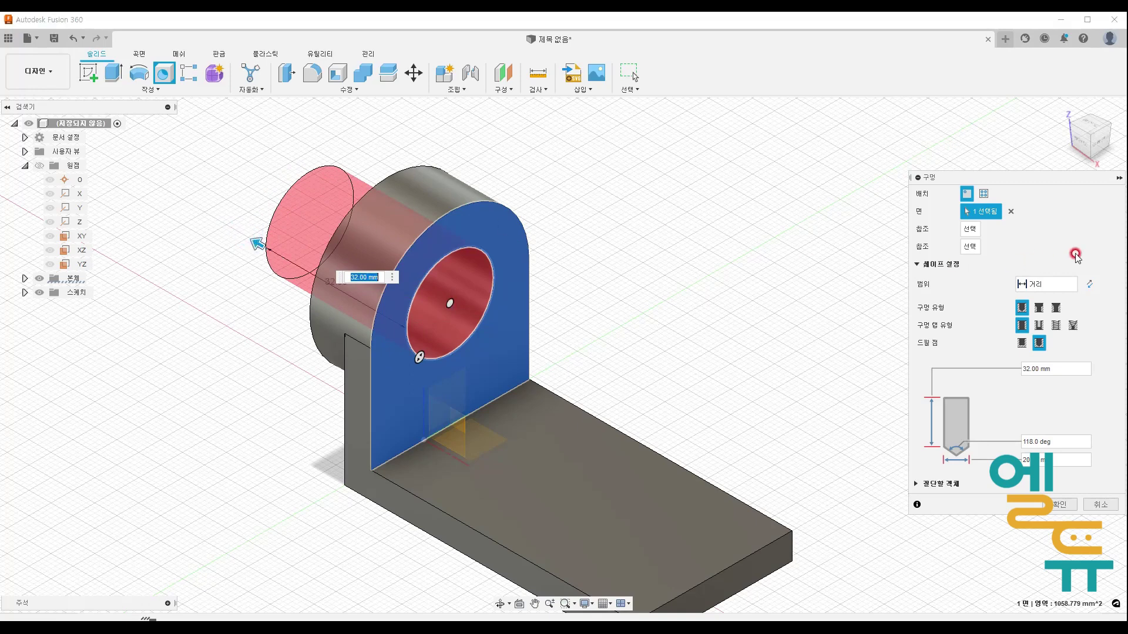
click(1072, 285)
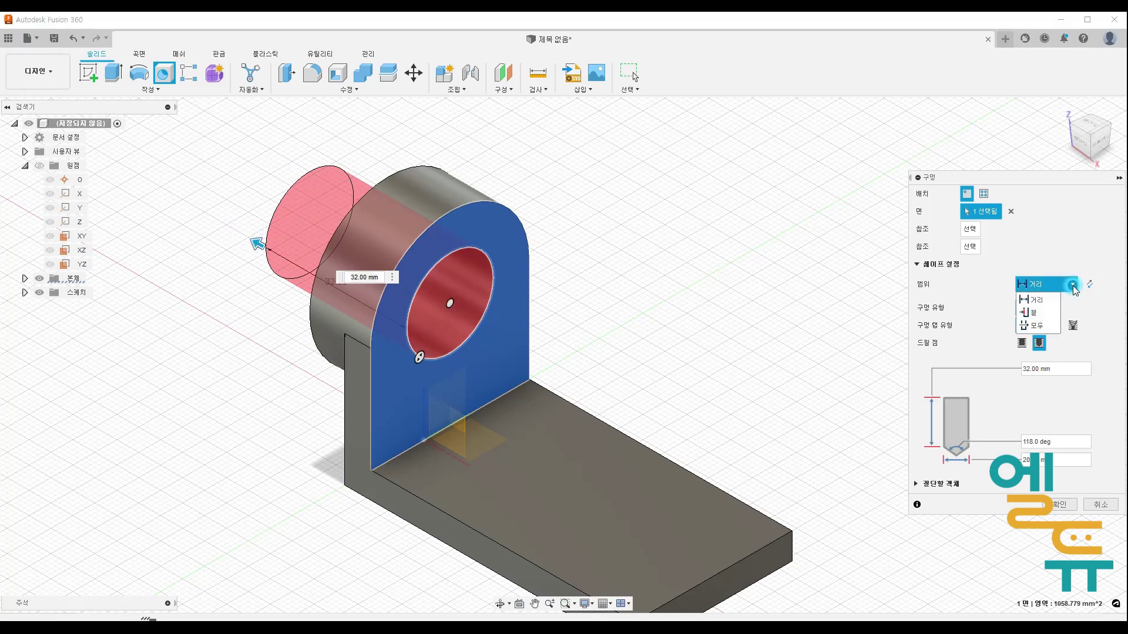
click(1036, 325)
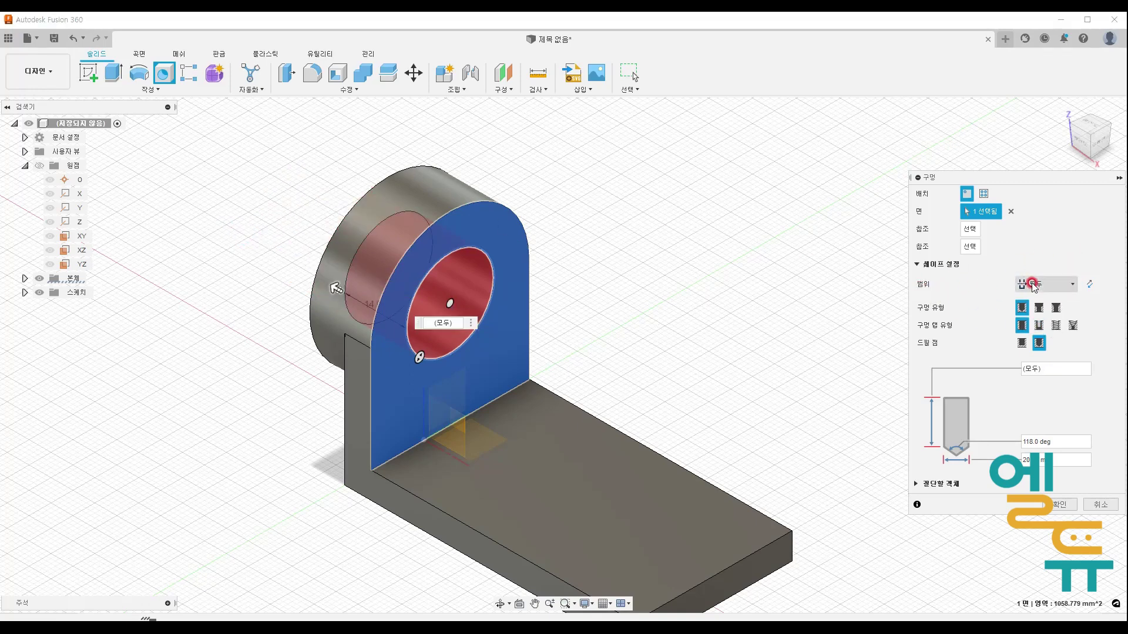
click(1052, 498)
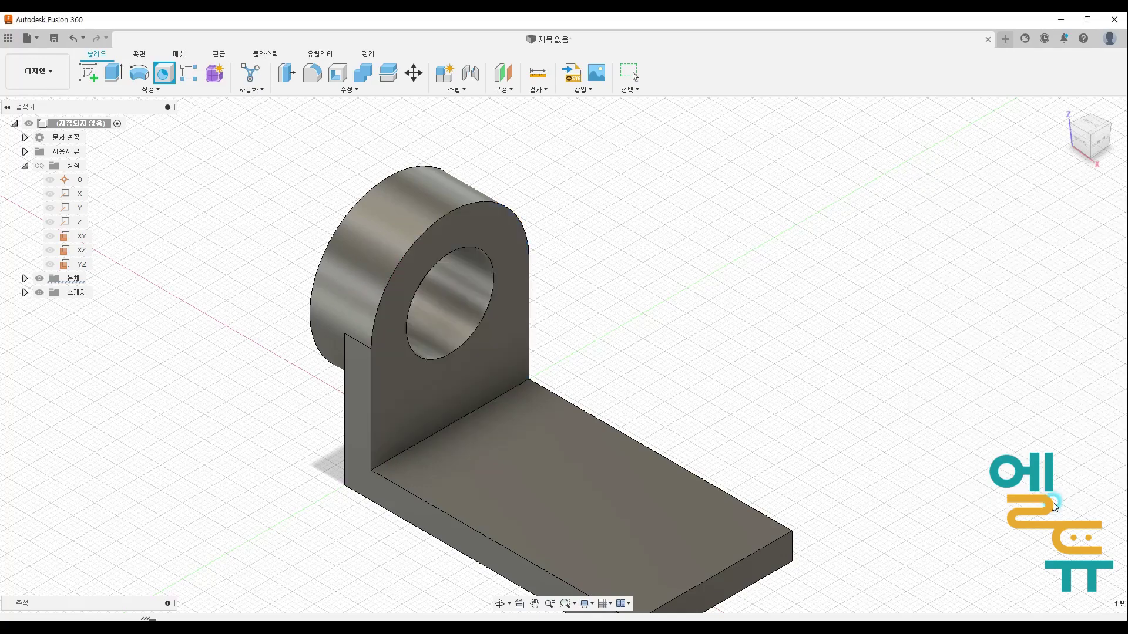
middle_drag(759, 345, 713, 292)
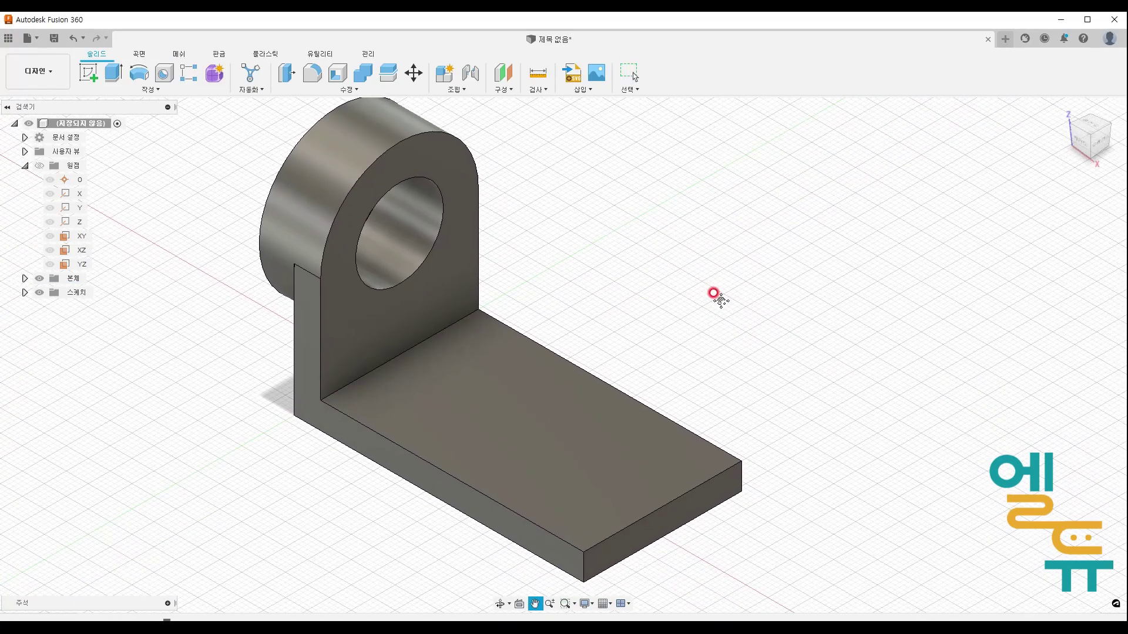
key(Escape)
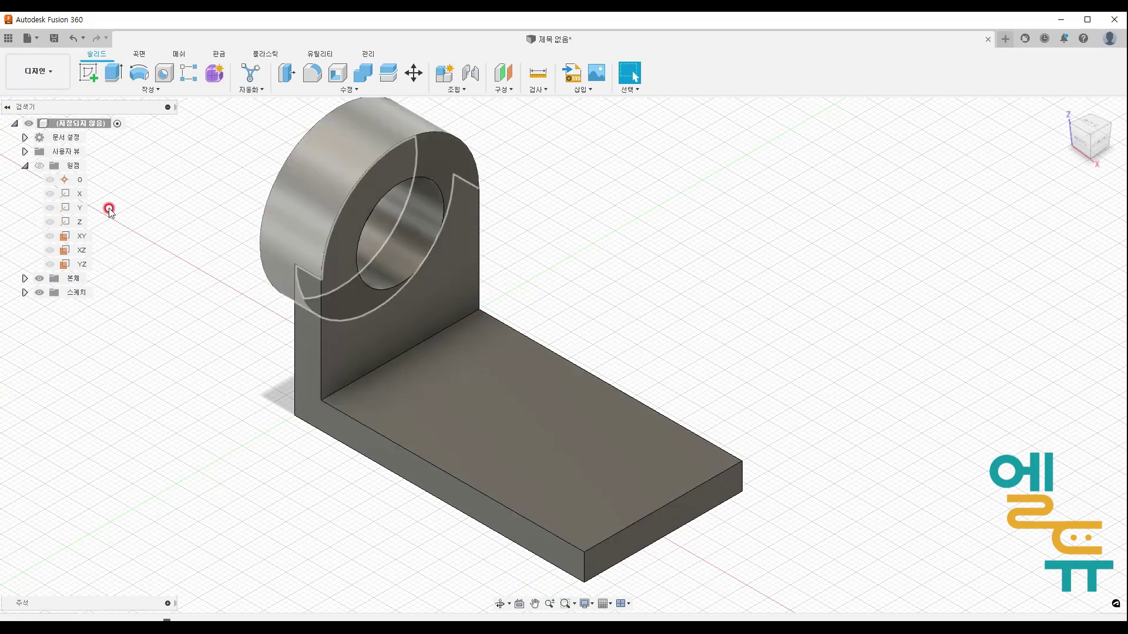
- Examine the reference drawing for the two ribs' position and their offset from the bracket's centre plane
drag(1, 188, 373, 81)
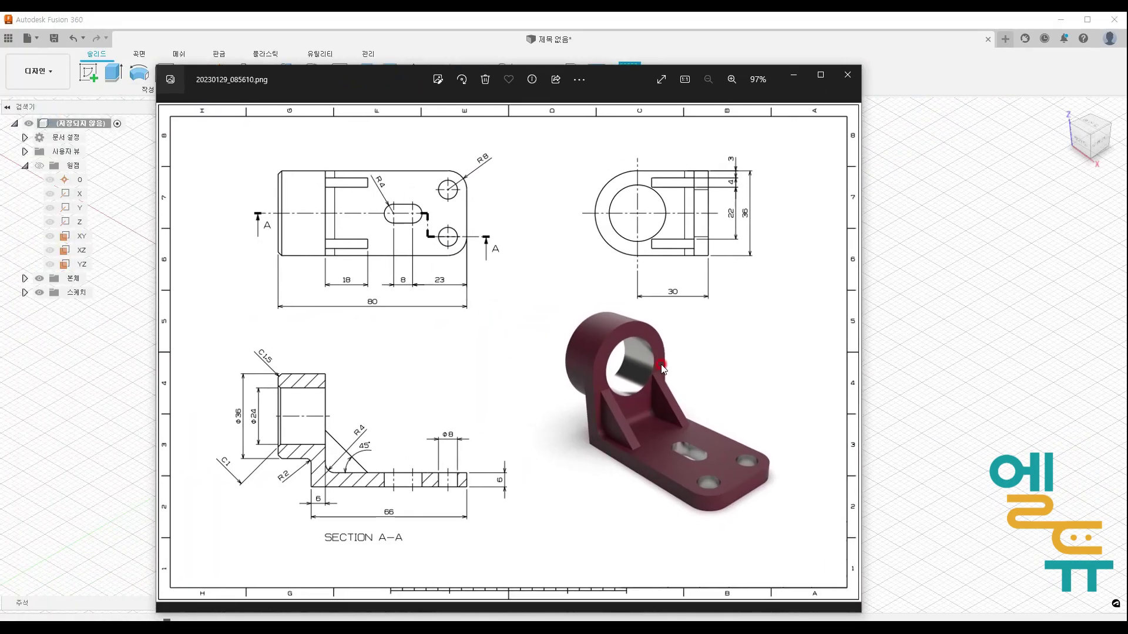
mouse_move(655, 362)
mouse_down()
mouse_move(634, 405)
mouse_move(696, 433)
mouse_move(665, 376)
mouse_up()
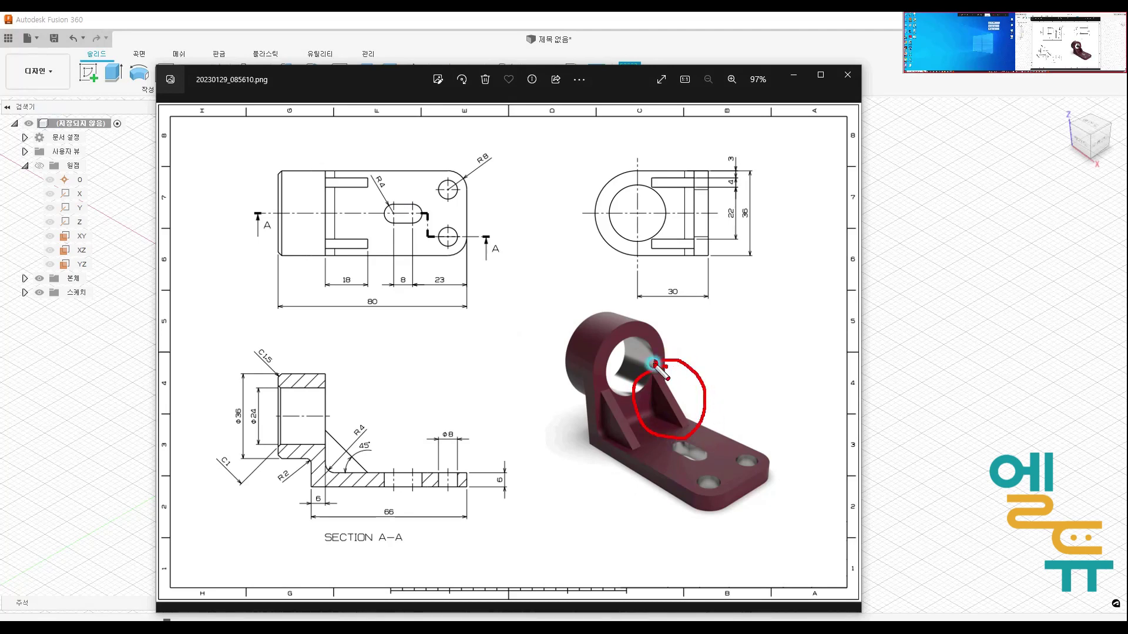
mouse_move(605, 324)
mouse_down()
mouse_move(600, 438)
mouse_move(743, 513)
mouse_up()
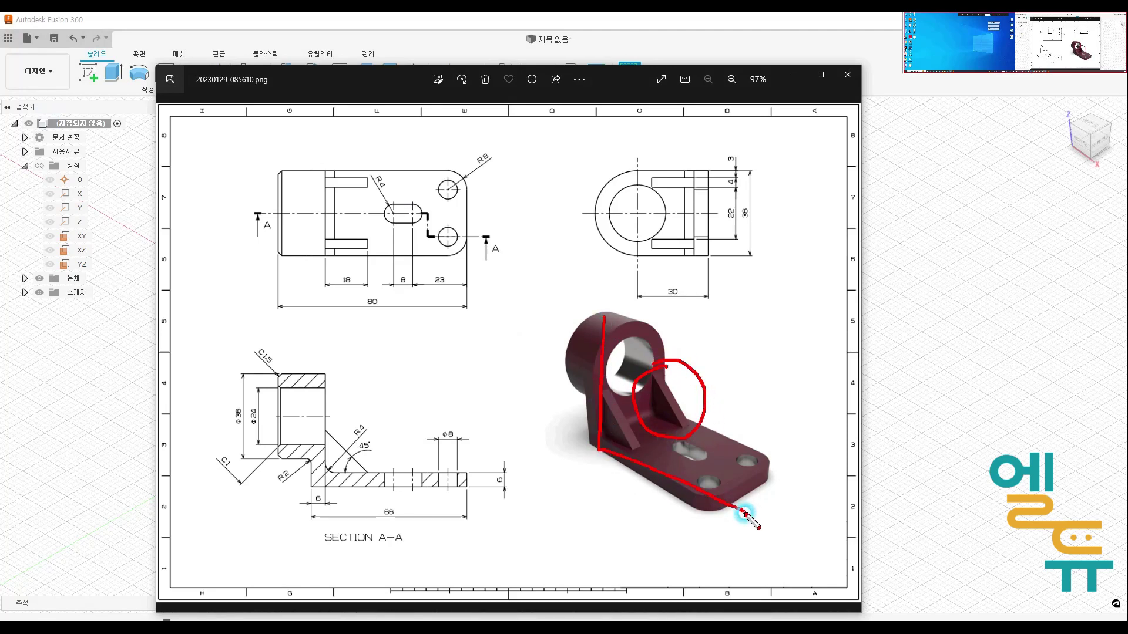
drag(573, 455, 695, 392)
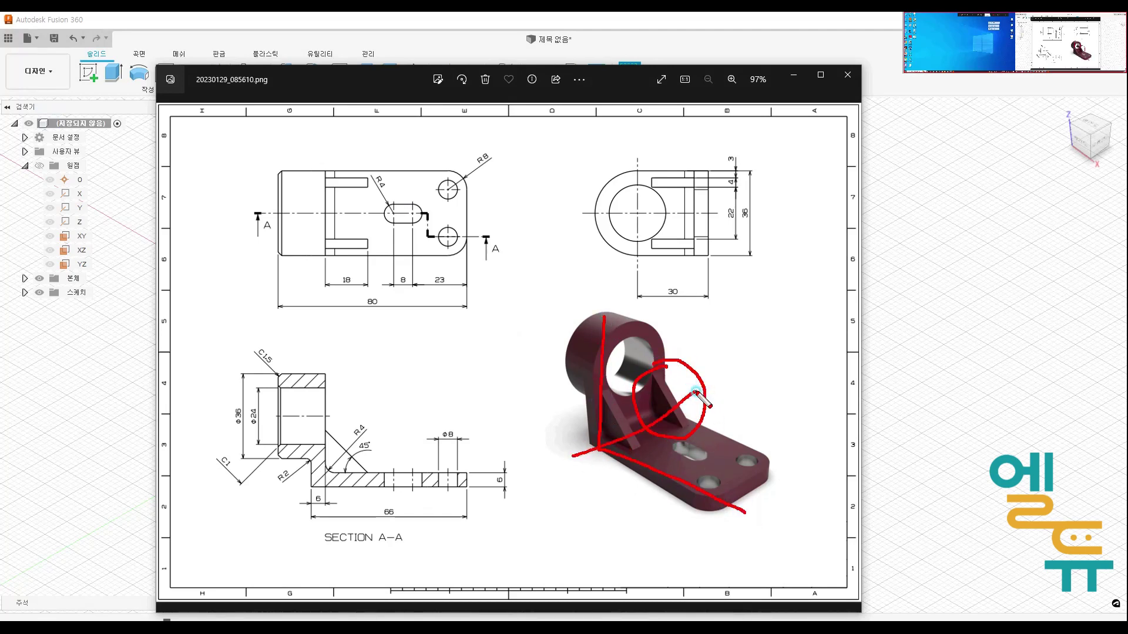
right_click(633, 442)
mouse_move(623, 451)
mouse_down()
mouse_move(596, 414)
mouse_move(643, 405)
mouse_move(616, 454)
mouse_up()
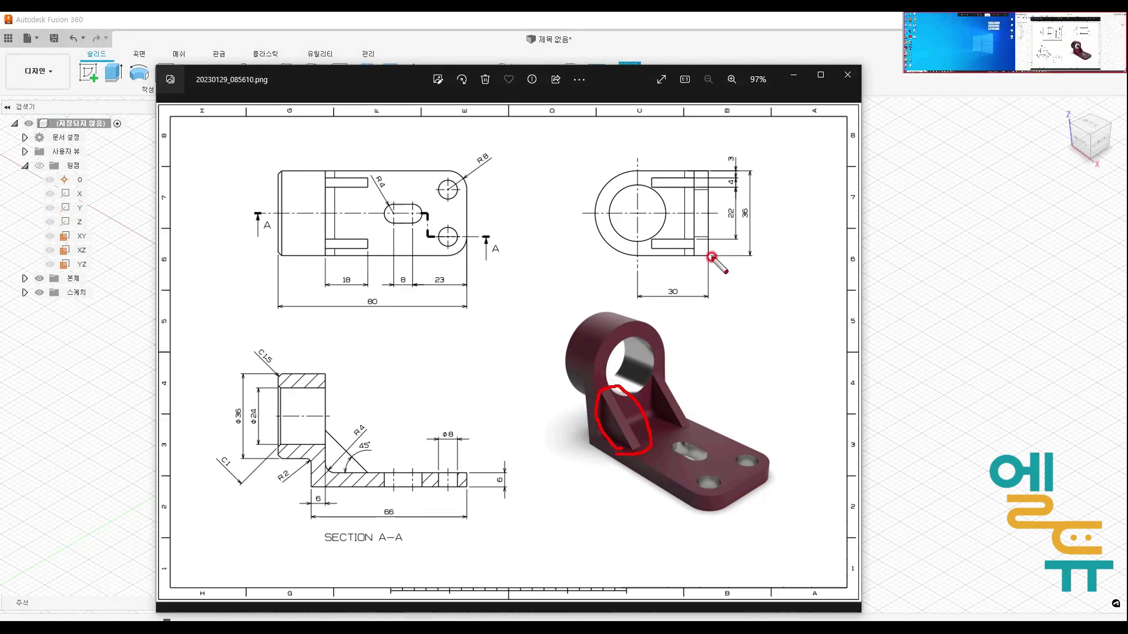
mouse_move(685, 258)
mouse_down()
mouse_move(676, 226)
mouse_move(688, 262)
mouse_up()
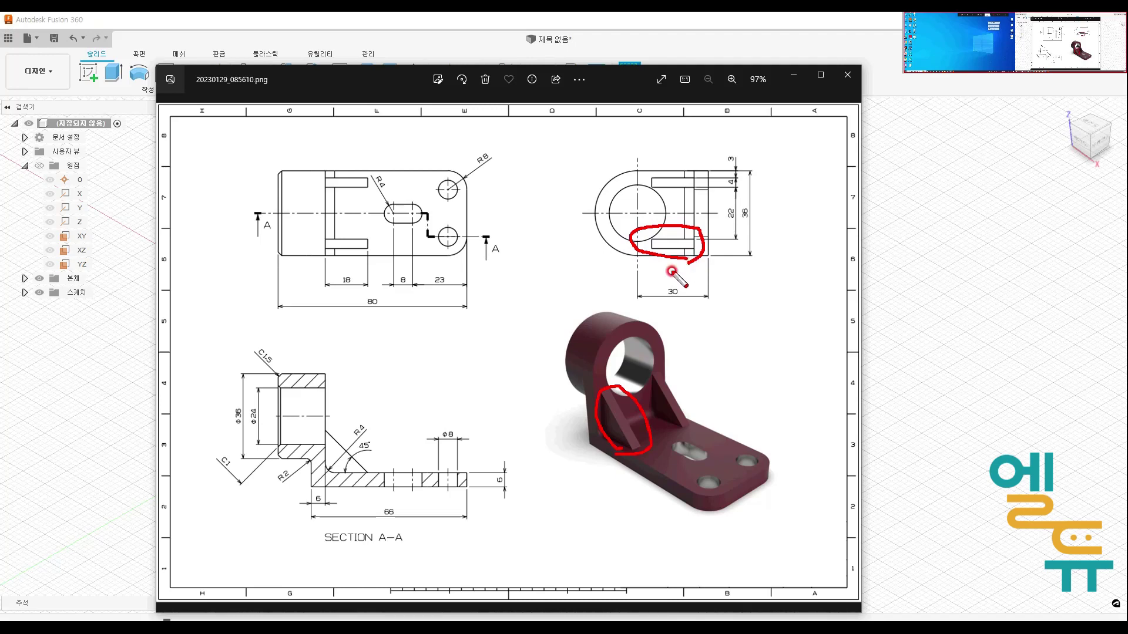
mouse_move(559, 209)
mouse_down()
mouse_move(771, 208)
mouse_move(715, 187)
mouse_move(730, 195)
mouse_up()
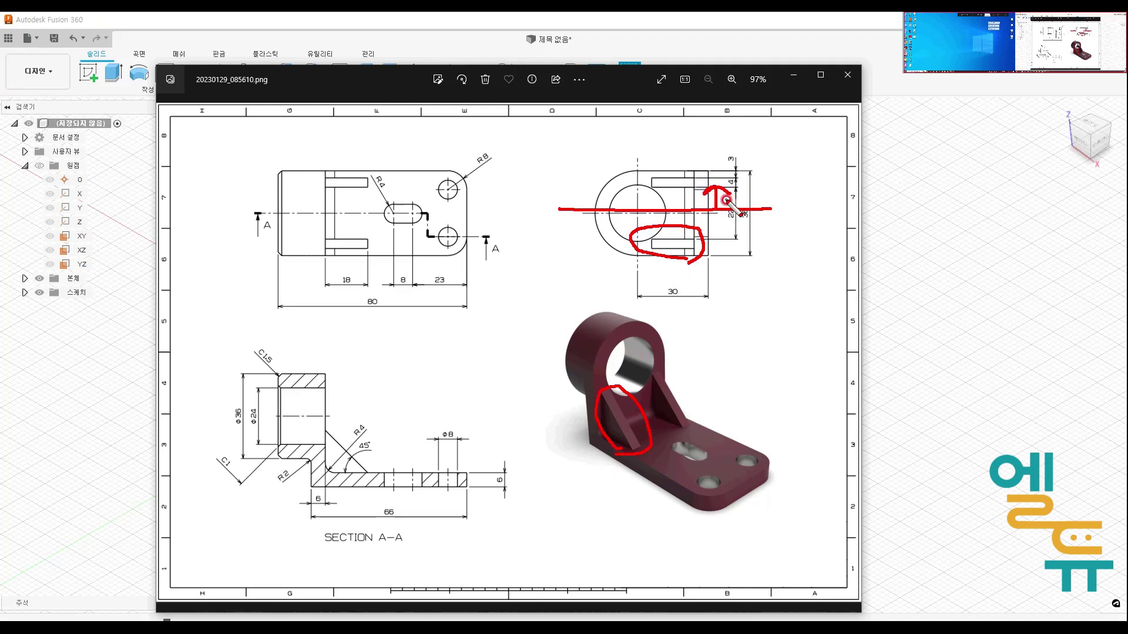
drag(543, 189, 797, 187)
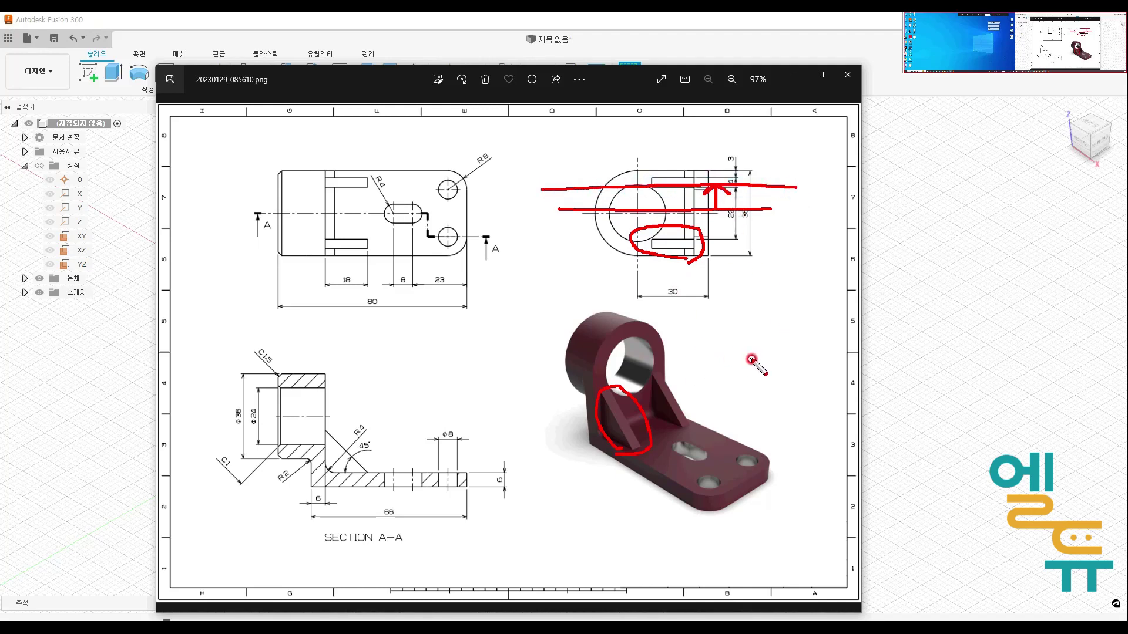
key(Escape)
drag(347, 87, 0, 111)
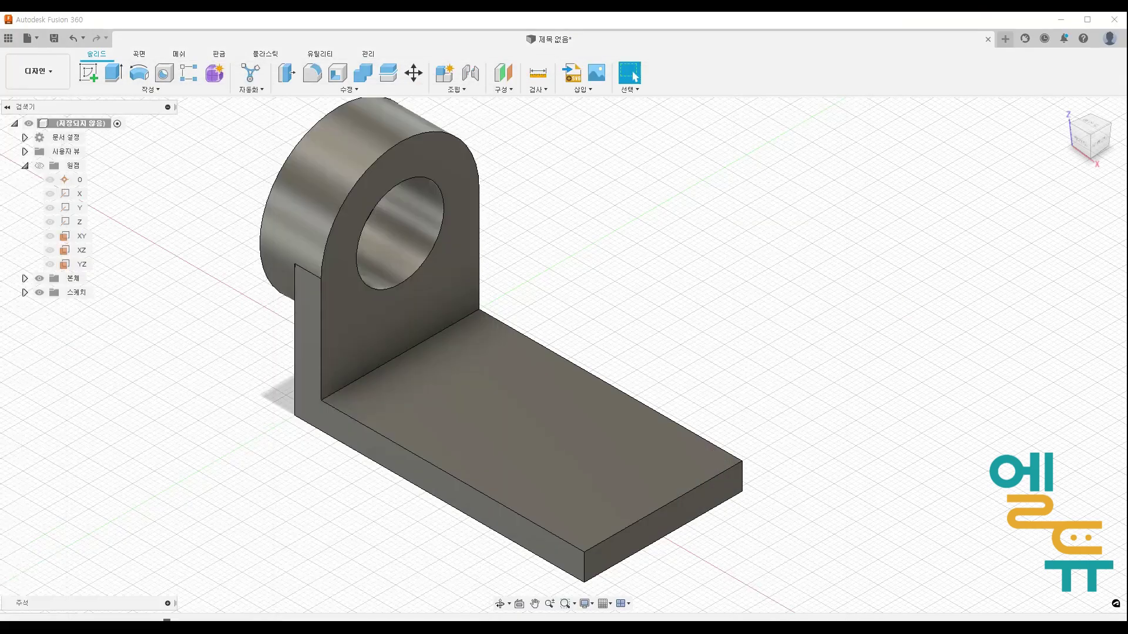
- Create a construction plane offset 22/2 mm from the XZ origin plane
click(504, 90)
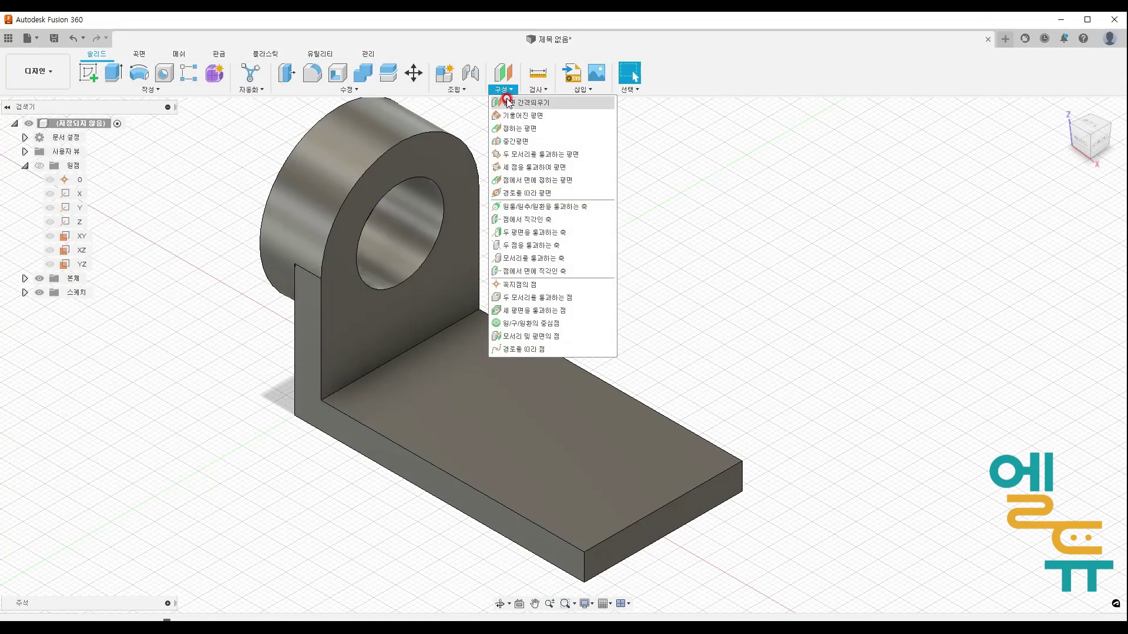
click(508, 104)
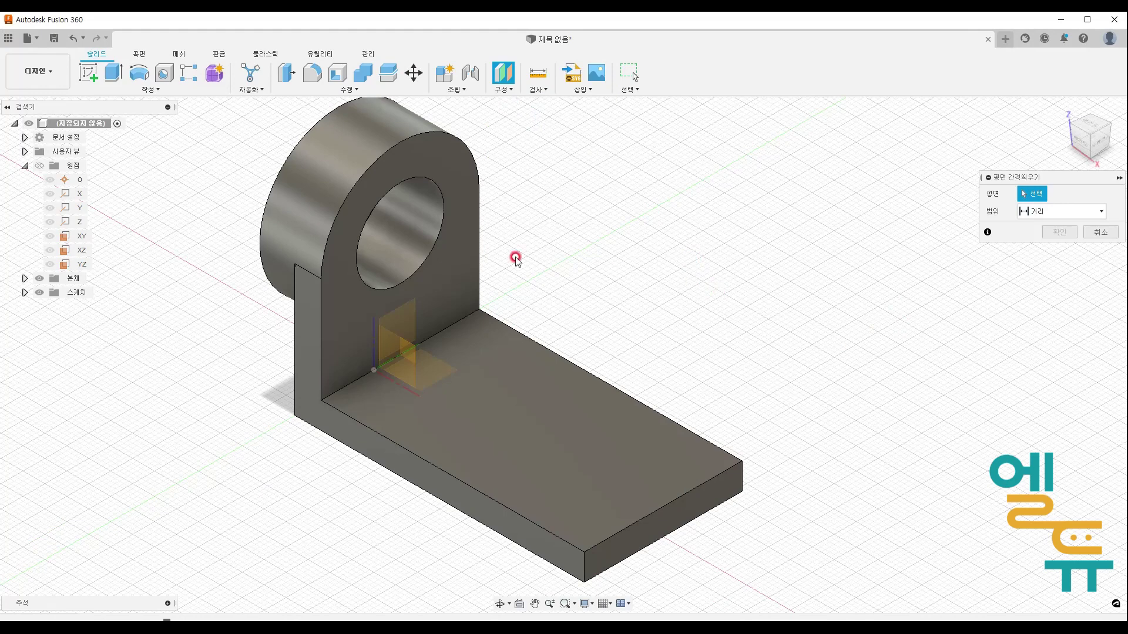
click(401, 352)
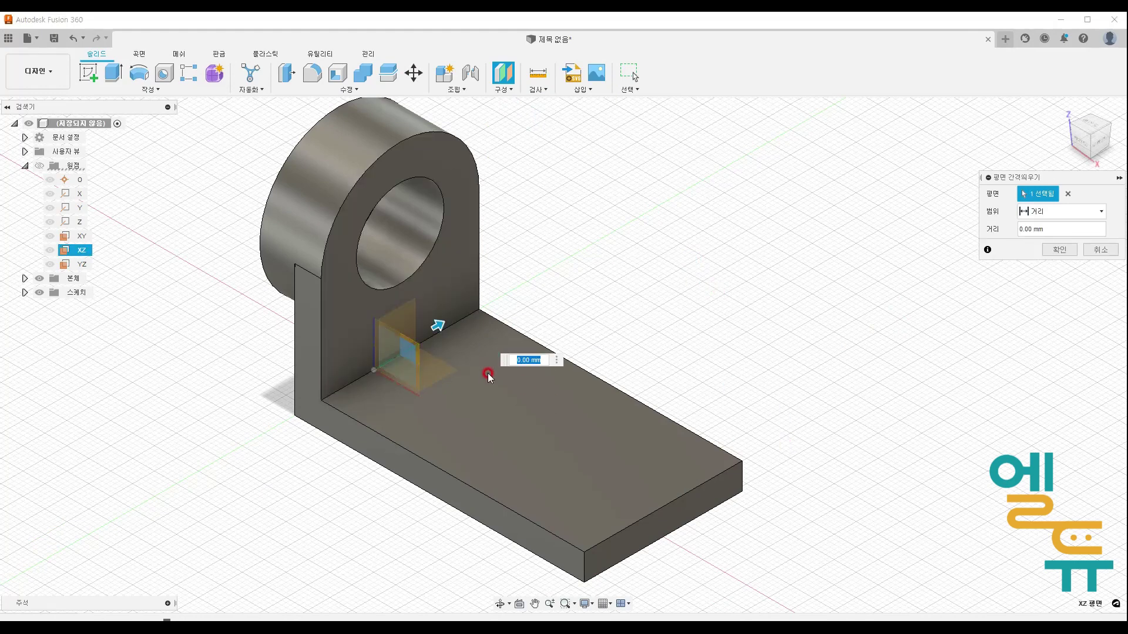
drag(436, 323, 597, 268)
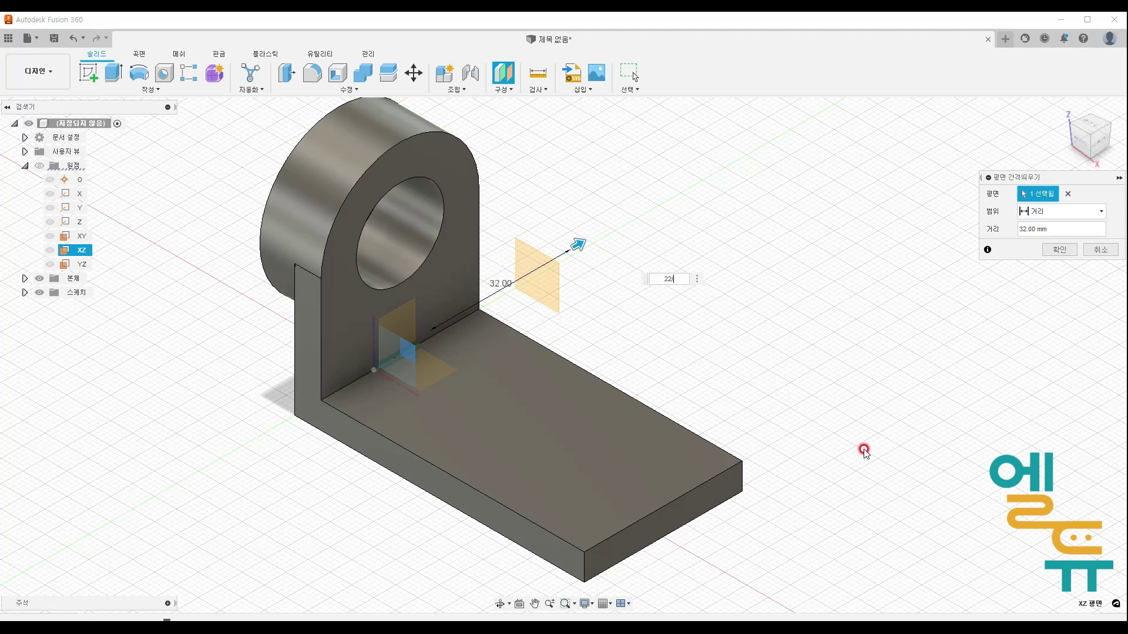
text(22/2)
key(Return)
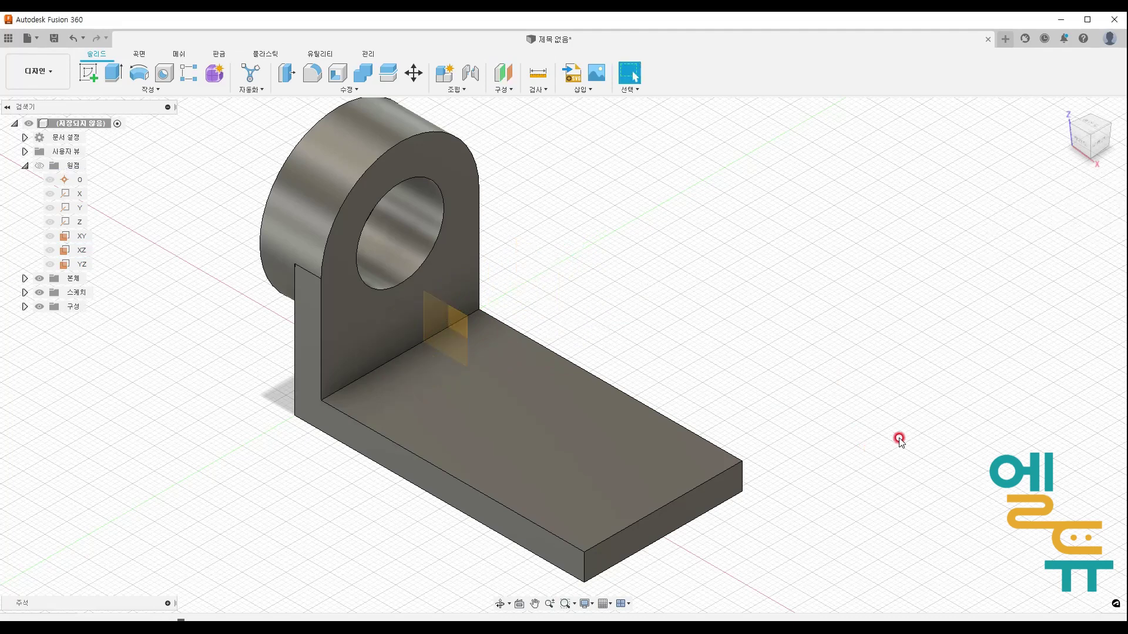
- On the new offset plane, sketch a slanted line about 26 mm long across the bracket's inner corner and move it clear of both legs
click(456, 320)
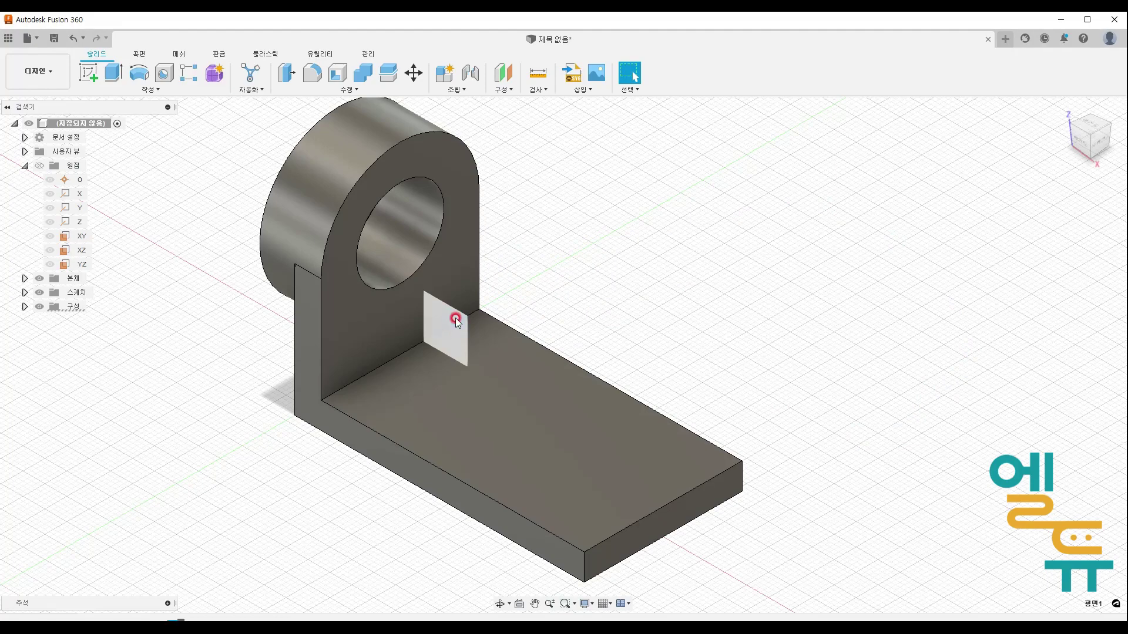
right_click(456, 318)
click(455, 382)
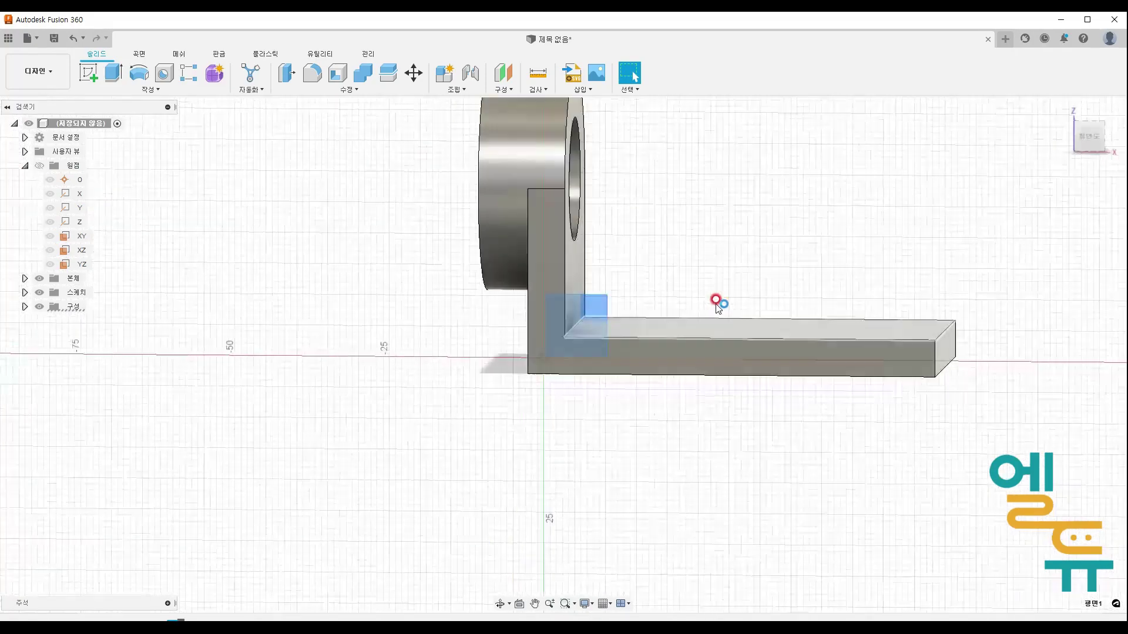
click(88, 72)
click(368, 256)
click(498, 348)
key(Escape)
drag(377, 254, 408, 238)
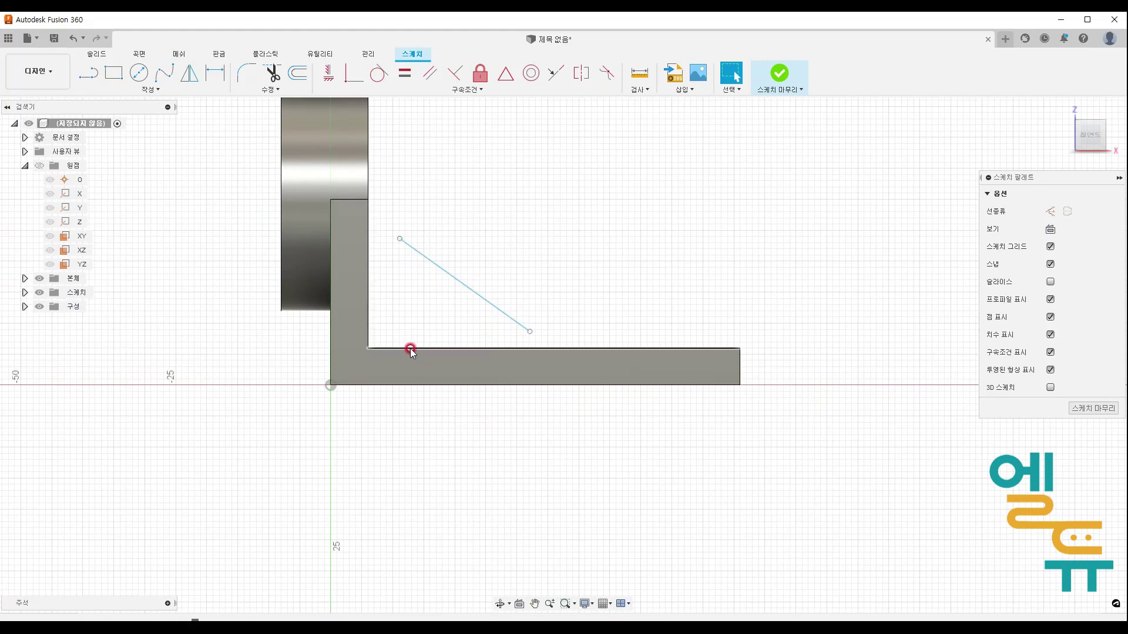
- Make the slanted line's endpoints coincident with the vertical leg's inner edge and the base's upper edge
click(359, 74)
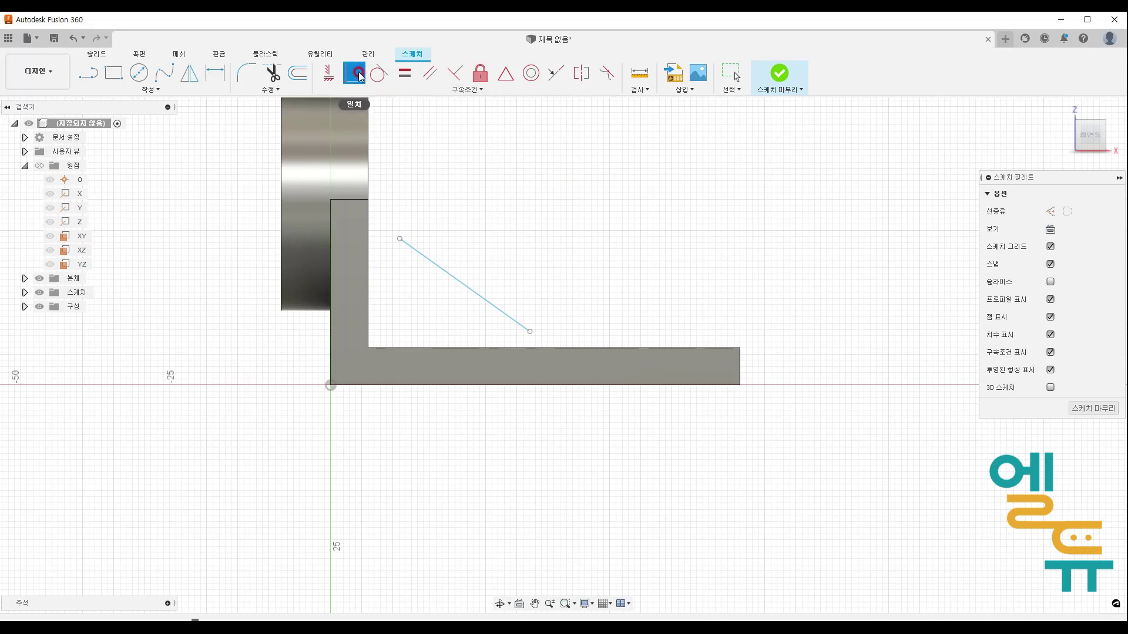
click(399, 239)
click(374, 240)
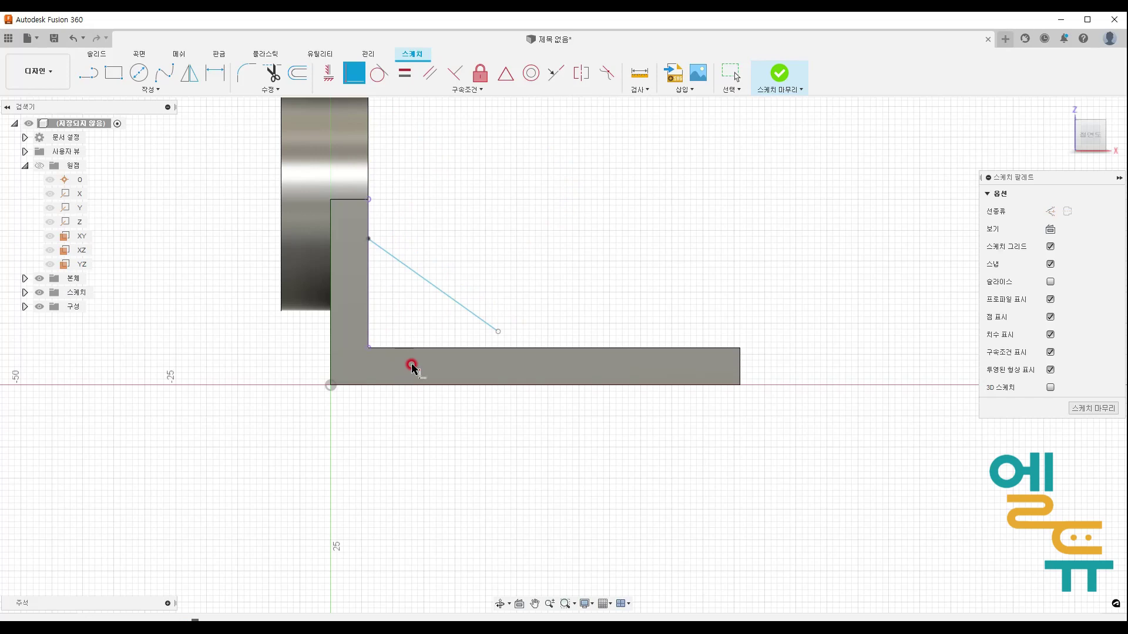
click(497, 331)
click(539, 351)
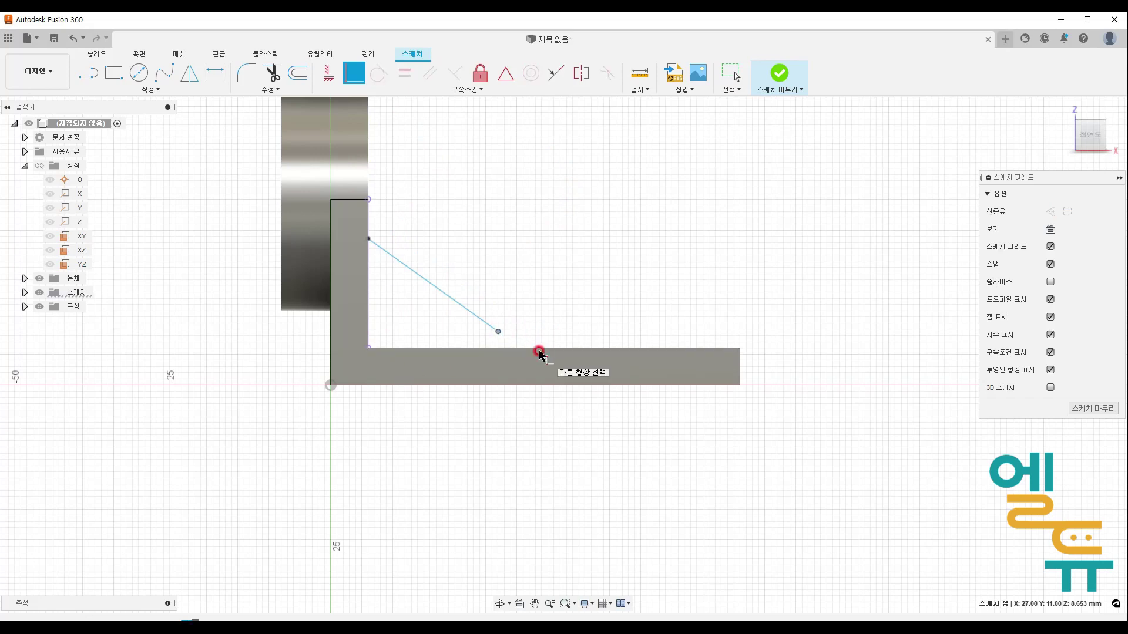
- Dimension the angle between the slanted line and the base's upper edge as 45°
click(213, 87)
click(461, 320)
click(464, 348)
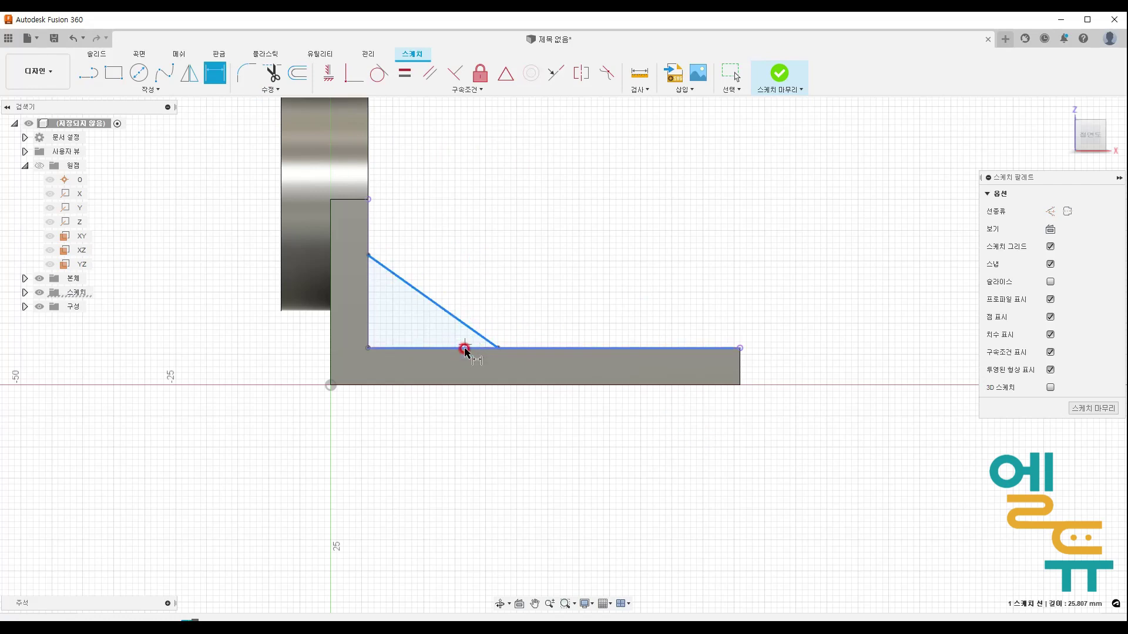
click(399, 326)
text(45)
key(Return)
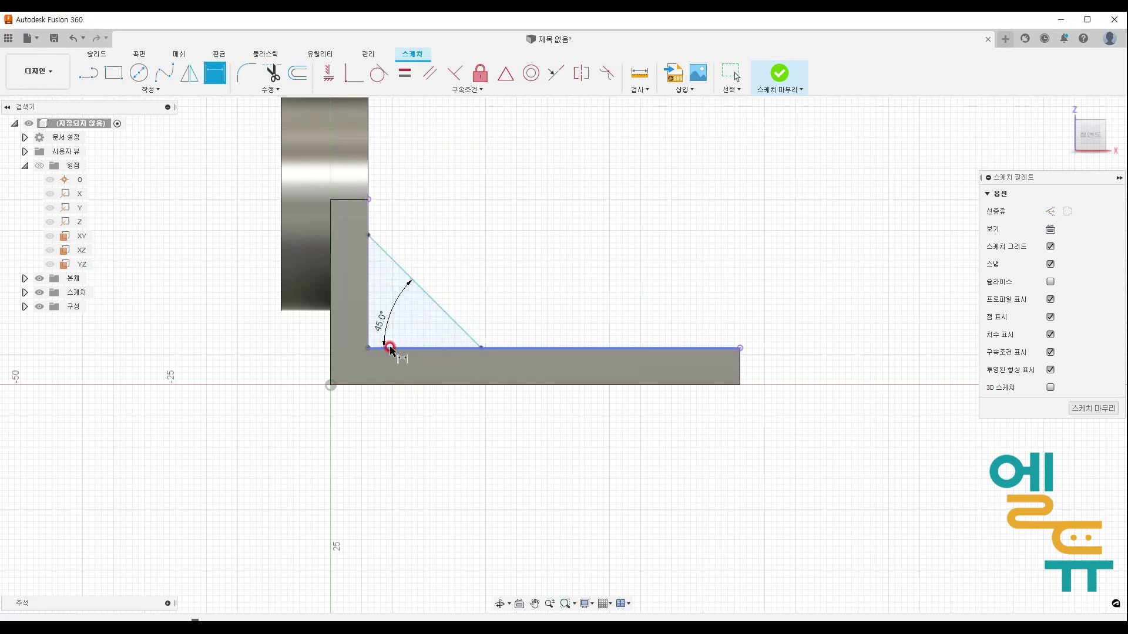
- Examine the reference drawing for the rib's horizontal length from the vertical leg's inner face
click(370, 287)
key(Escape)
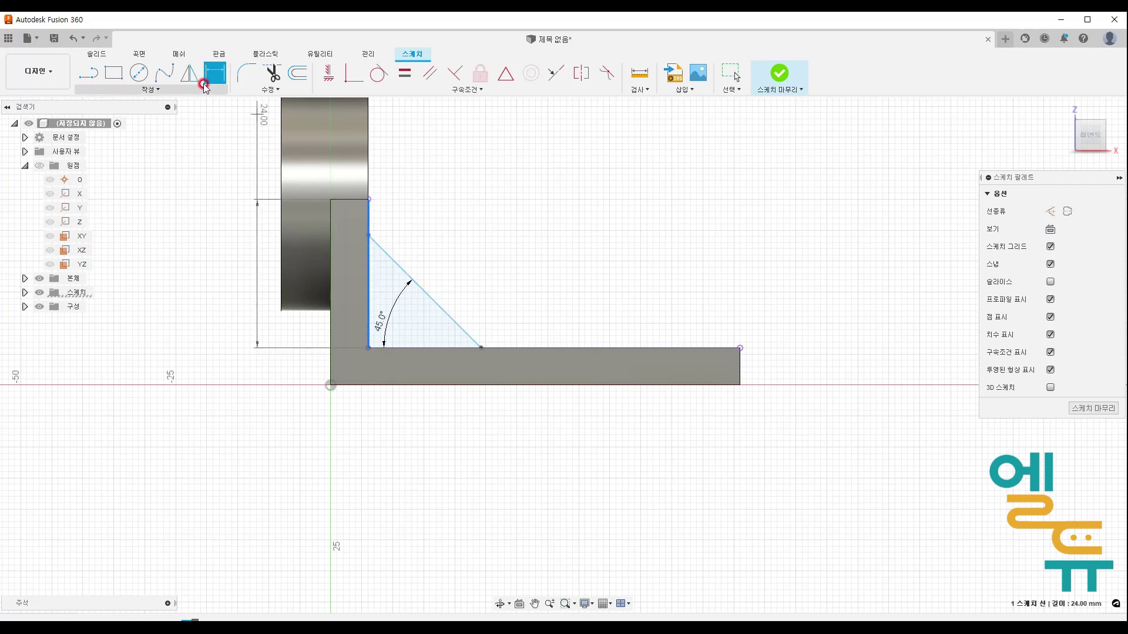
drag(1, 176, 329, 40)
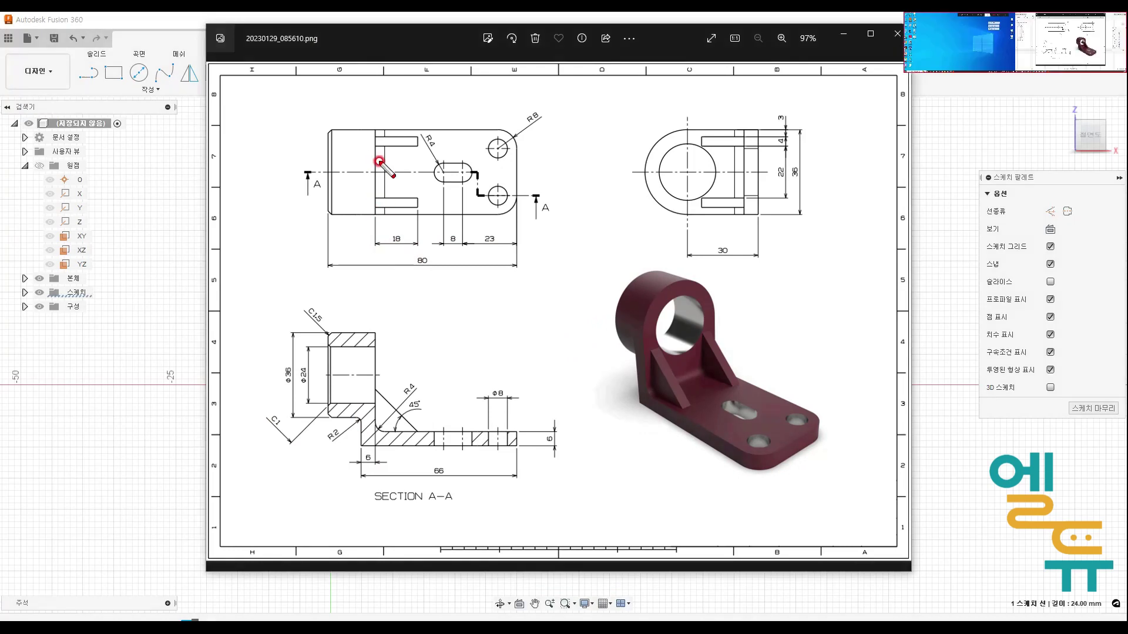
drag(374, 127, 383, 470)
drag(397, 252, 411, 250)
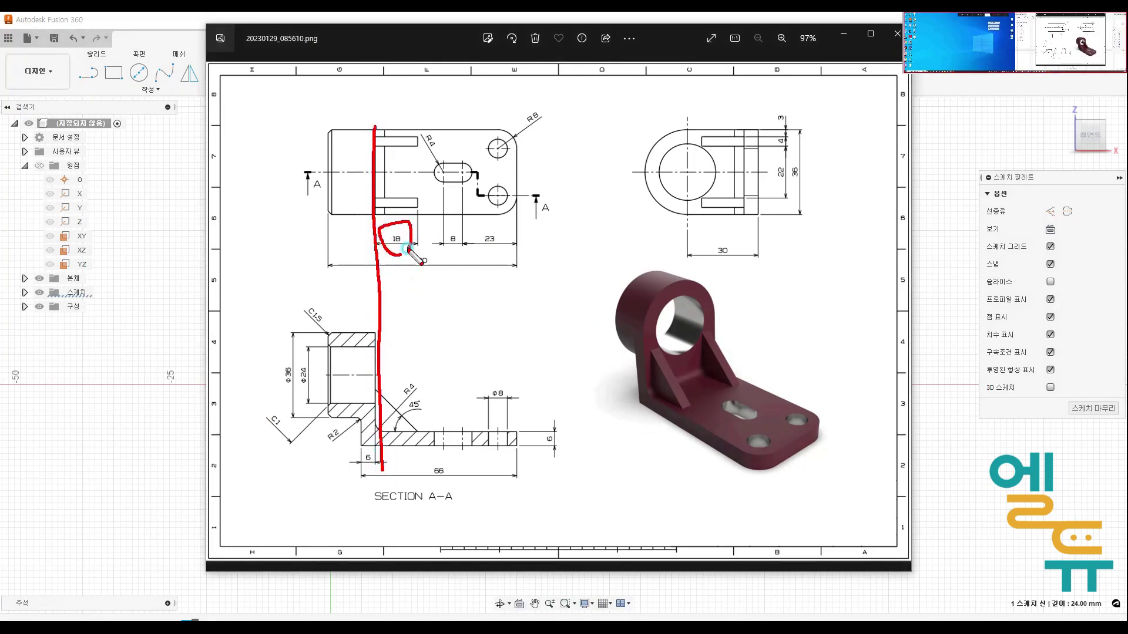
key(Escape)
drag(358, 42, 0, 117)
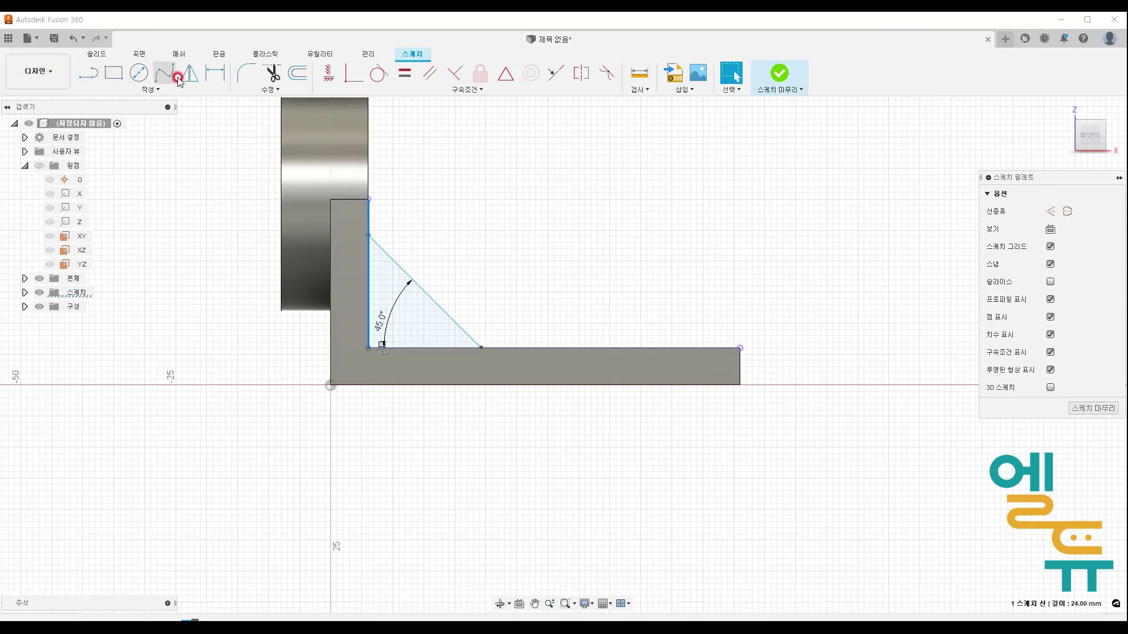
- Dimension the horizontal distance from the leg's inner edge to the line's lower endpoint as 18 mm and finish the sketch
click(215, 73)
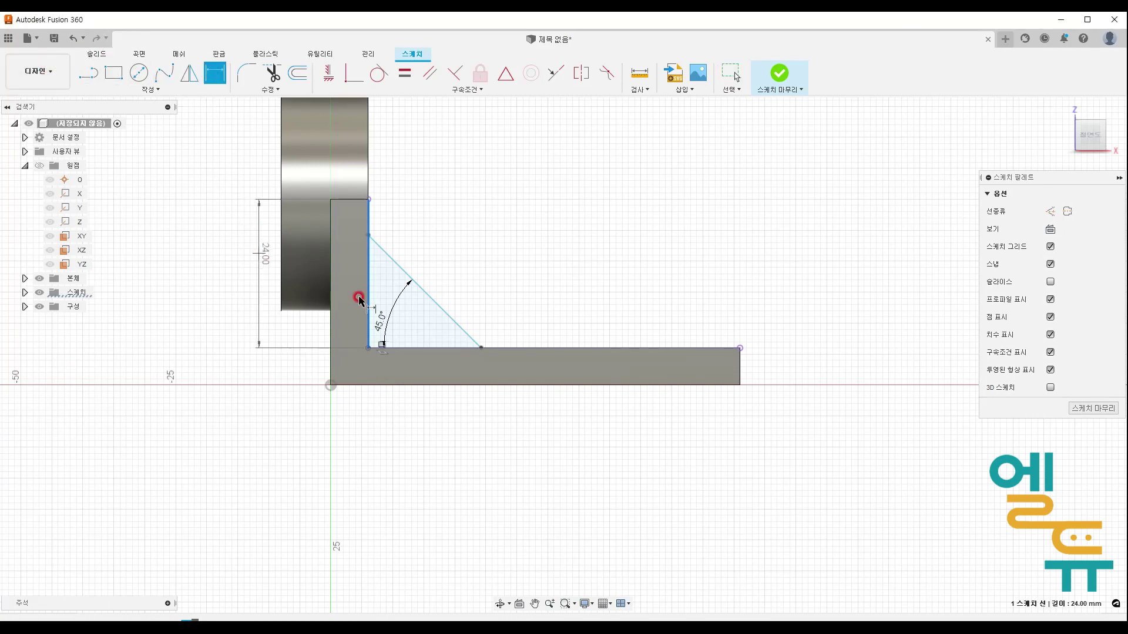
click(482, 350)
click(428, 430)
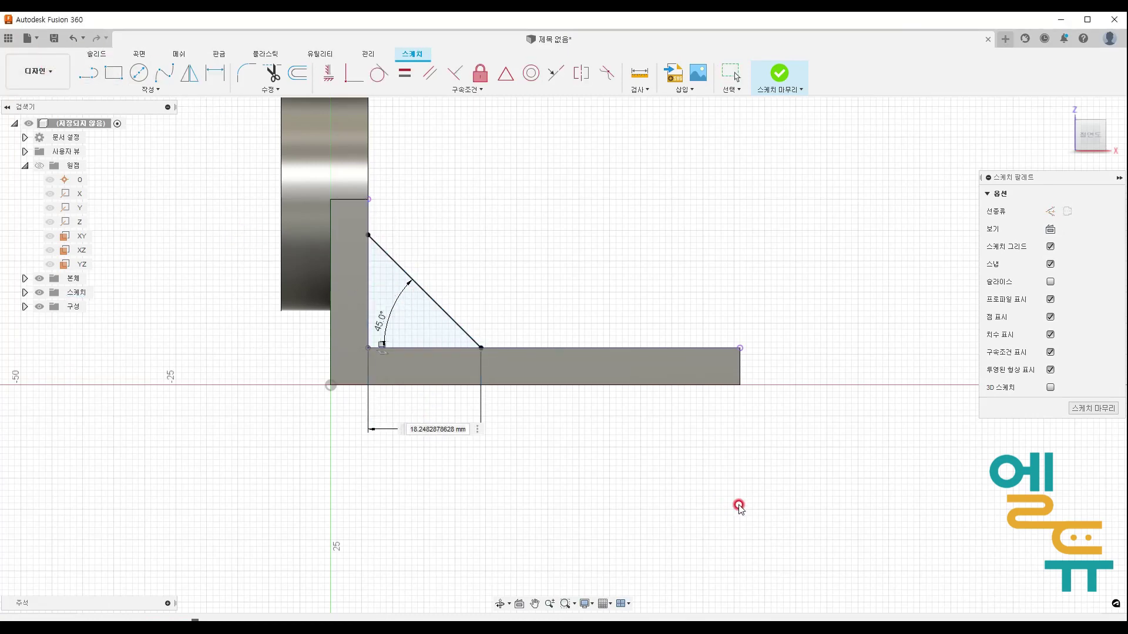
drag(465, 430, 199, 431)
text(18)
key(Return)
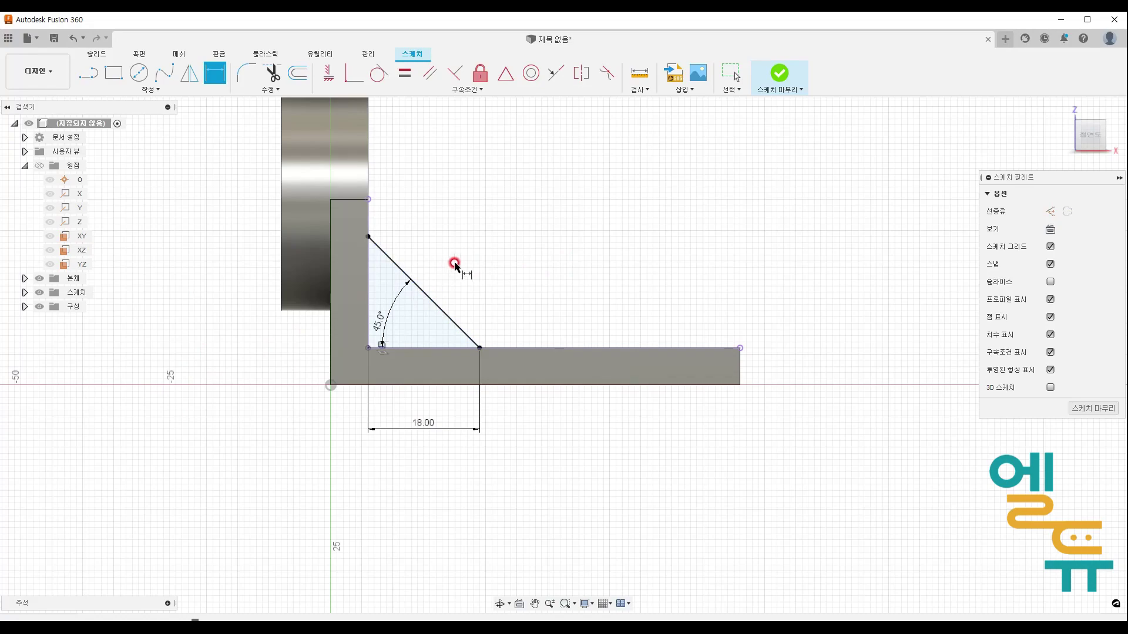
click(776, 75)
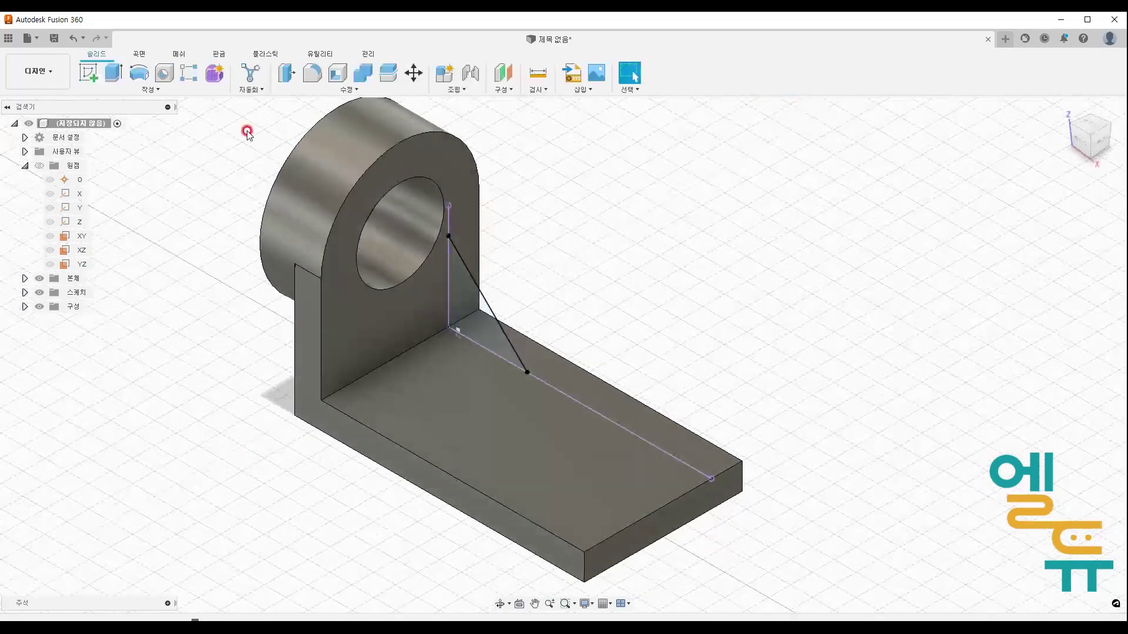
click(154, 89)
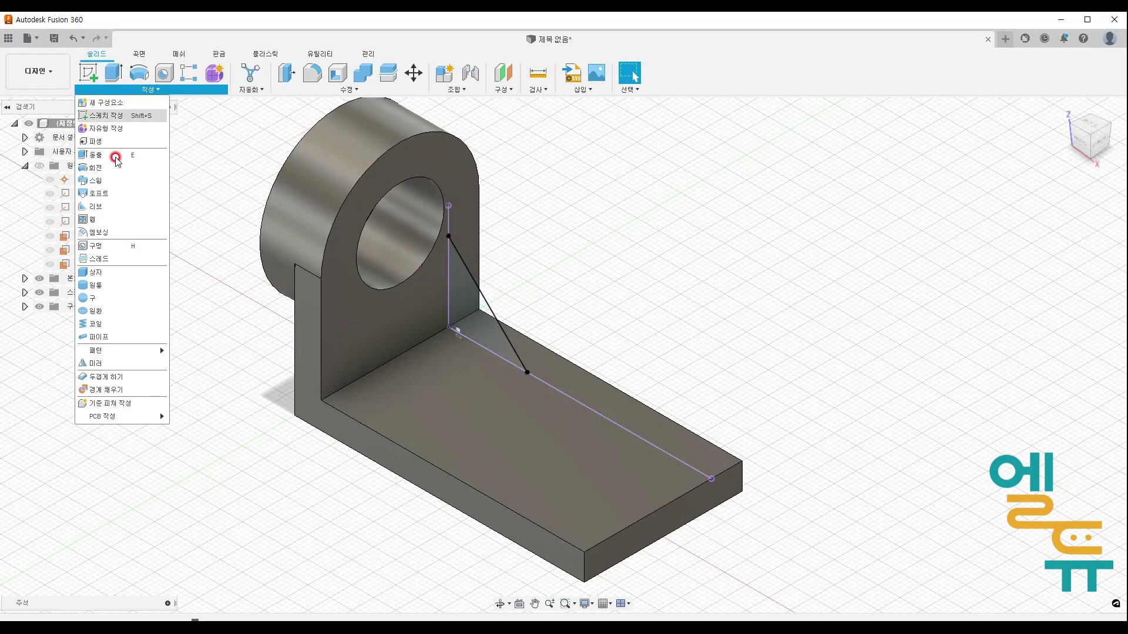
click(657, 254)
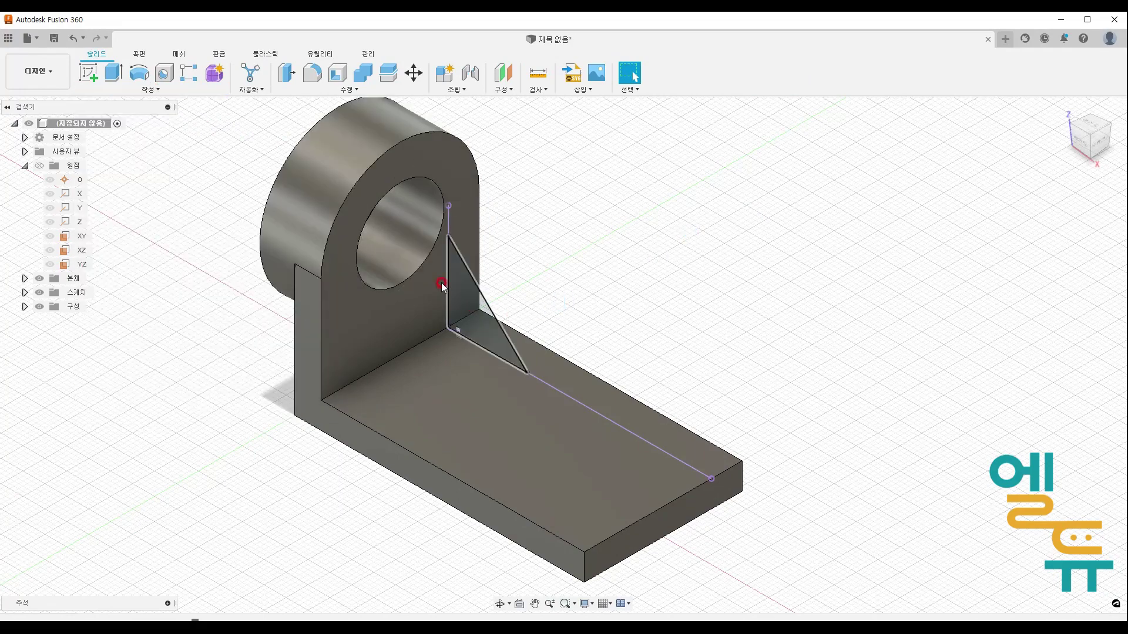
click(116, 75)
drag(497, 298, 517, 288)
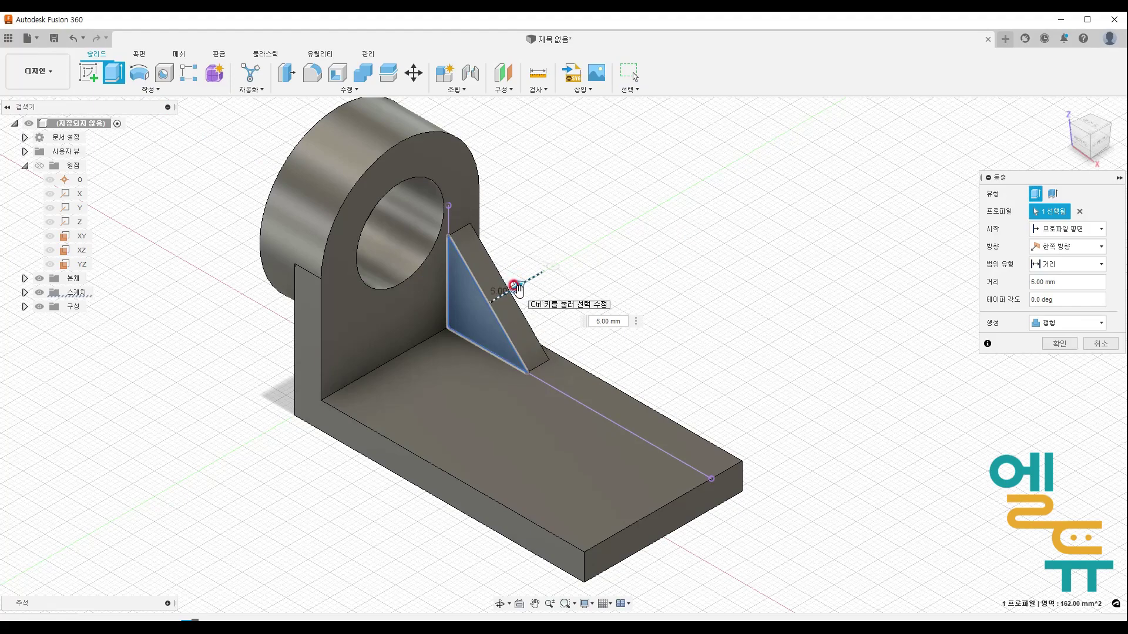
click(1105, 343)
- Try a one-sided 4 mm thick rib from the slanted line with its direction flipped toward the bracket's inner corner, and undo it
click(160, 95)
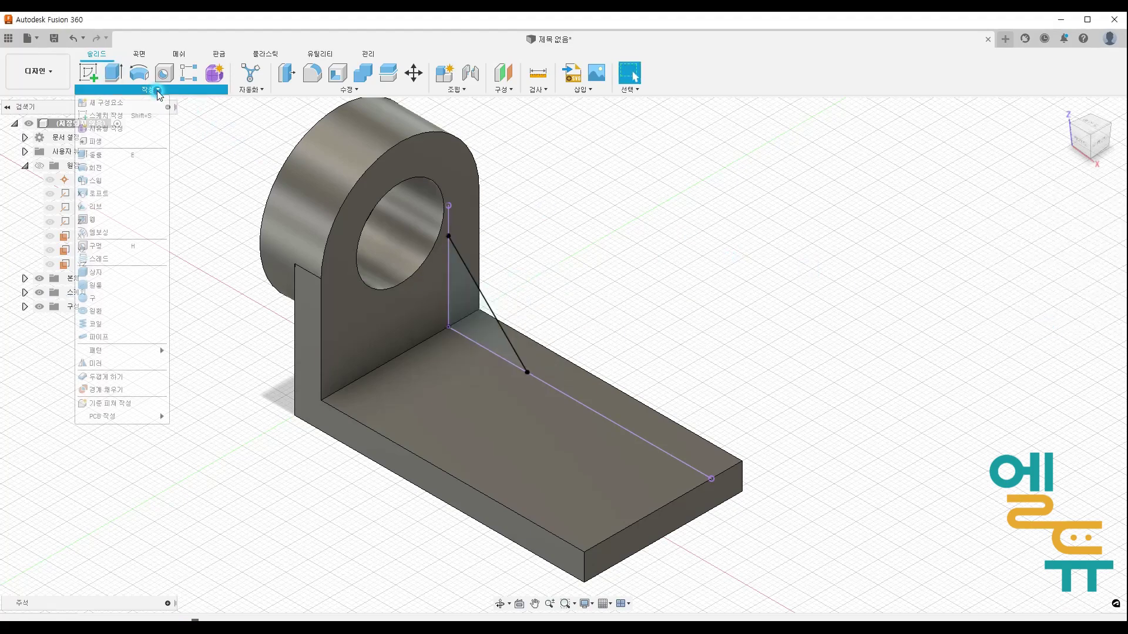
click(107, 208)
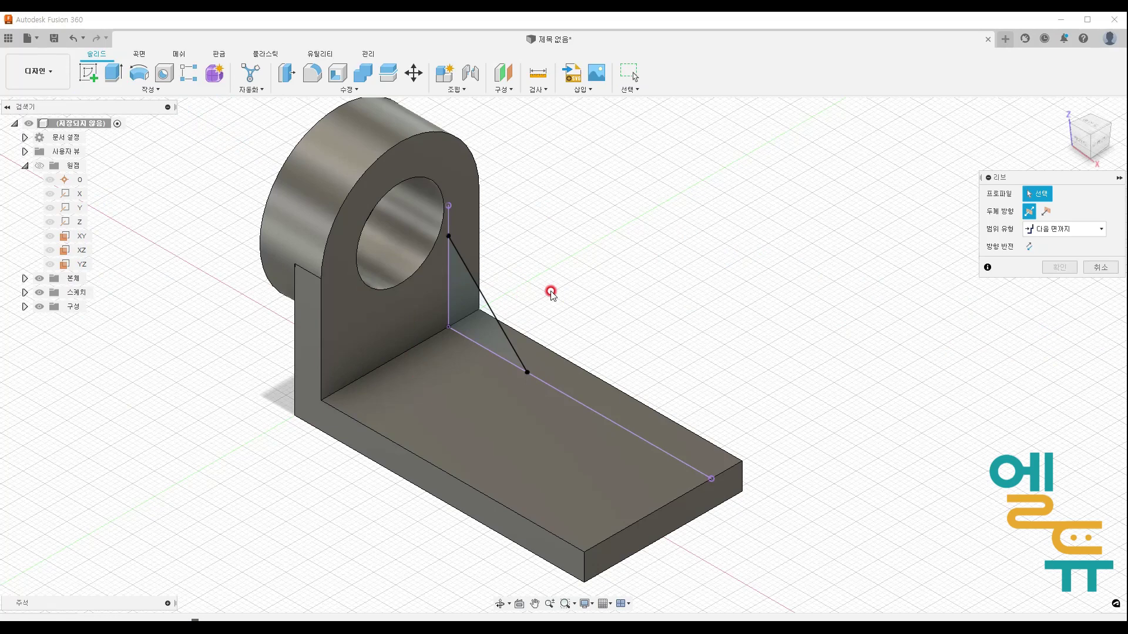
click(484, 286)
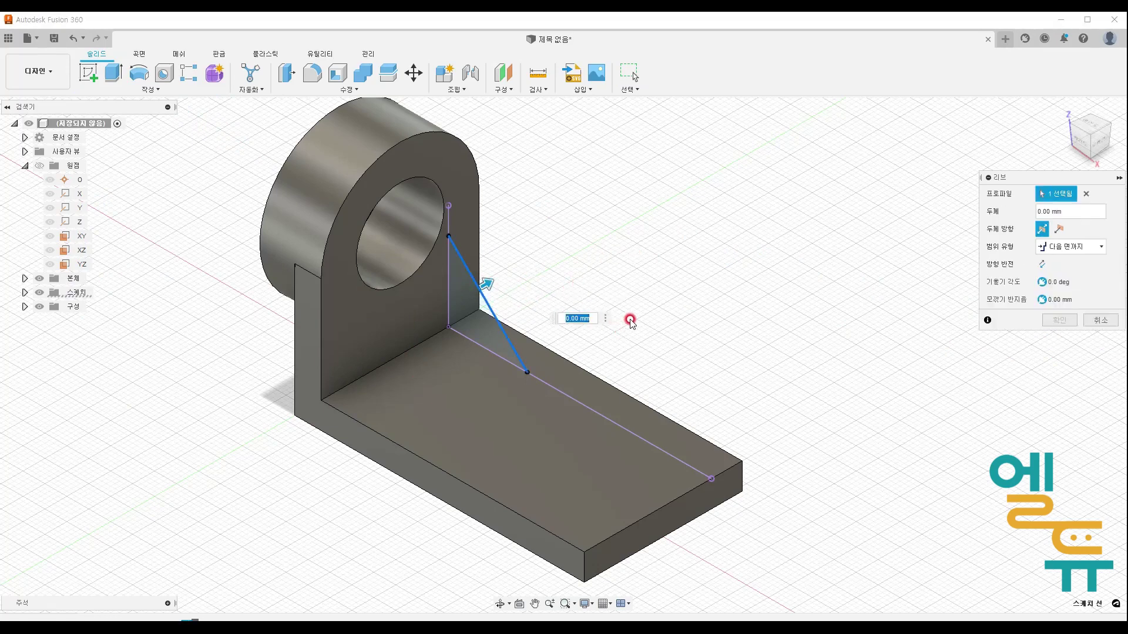
drag(1085, 211, 986, 213)
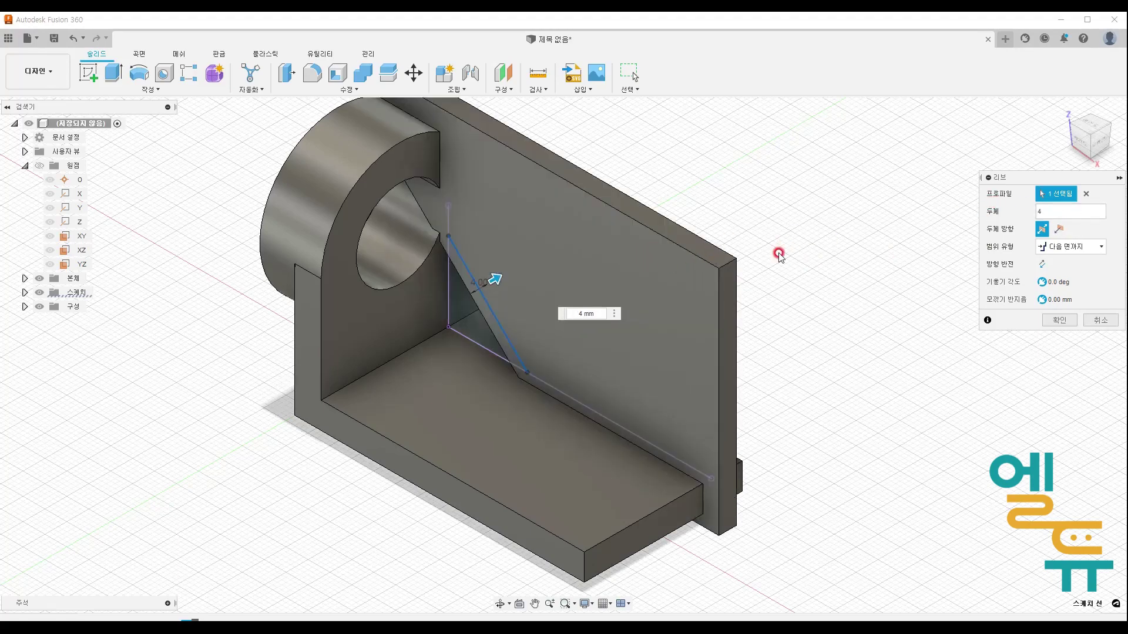
click(1048, 265)
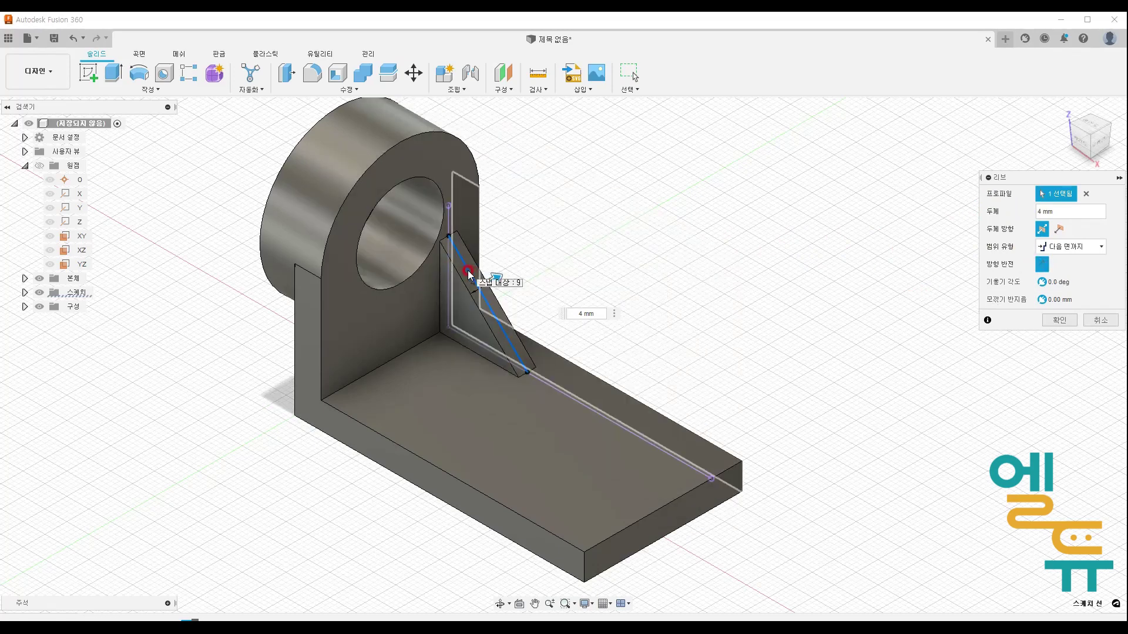
click(1060, 230)
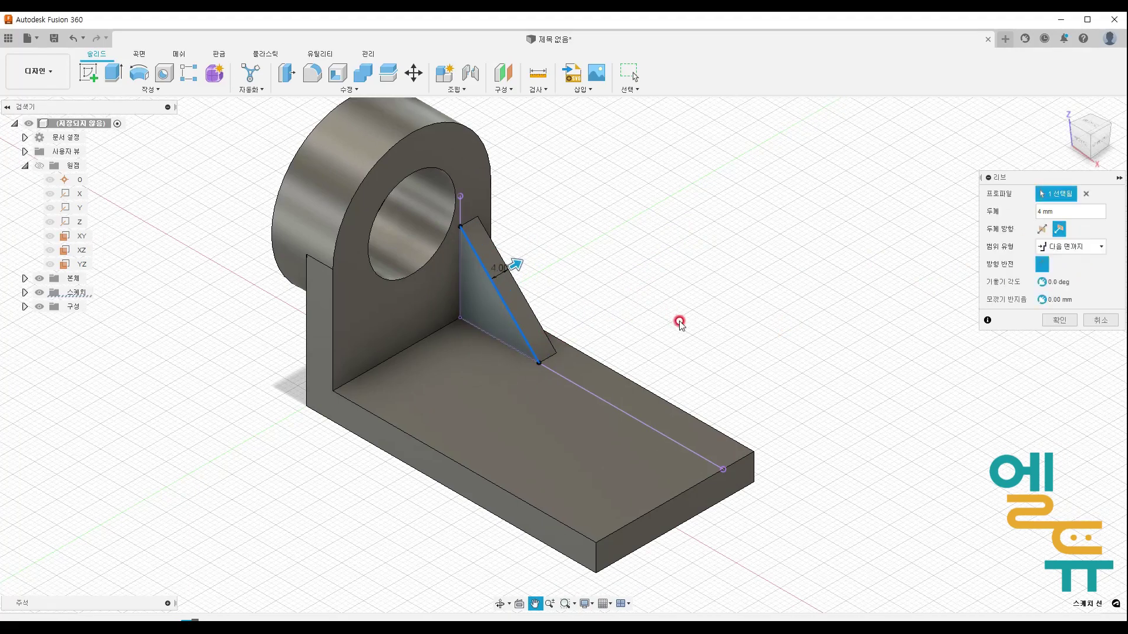
click(1060, 321)
click(994, 413)
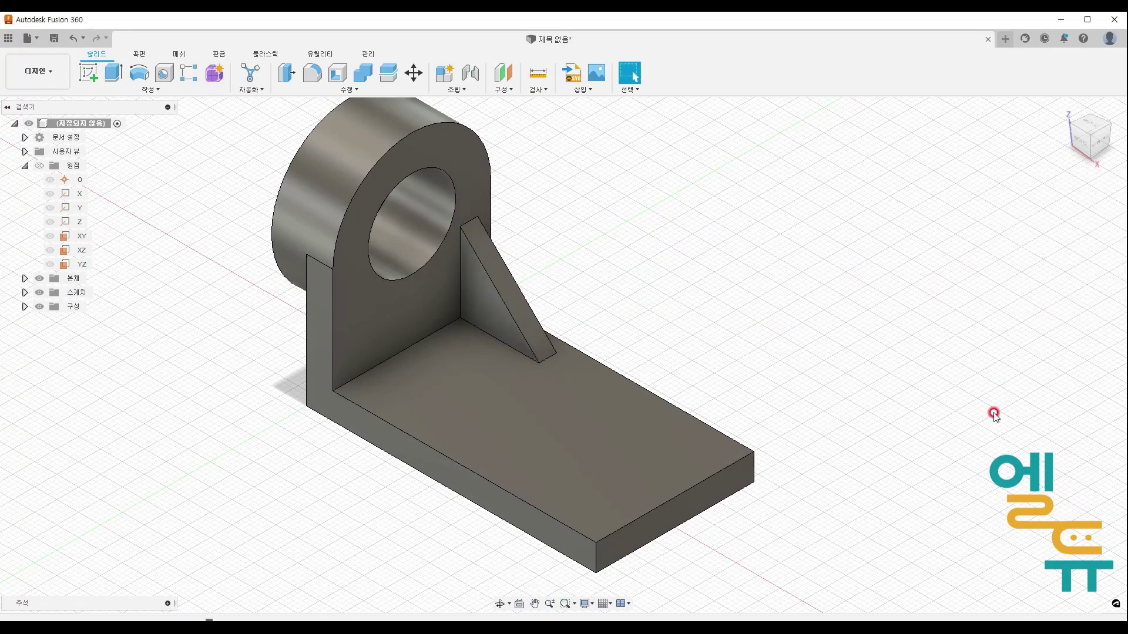
click(75, 38)
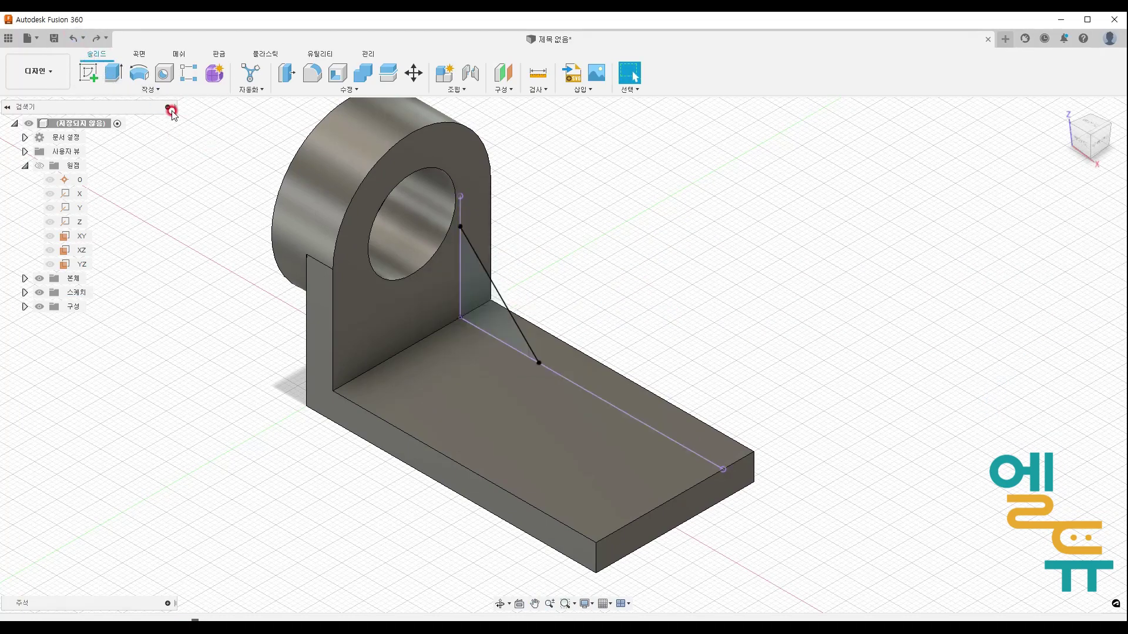
- Set up a 4 mm thick rib from the slanted line with one-sided thickness, comparing it with the symmetric option and a -4 mm thickness
click(158, 91)
click(117, 207)
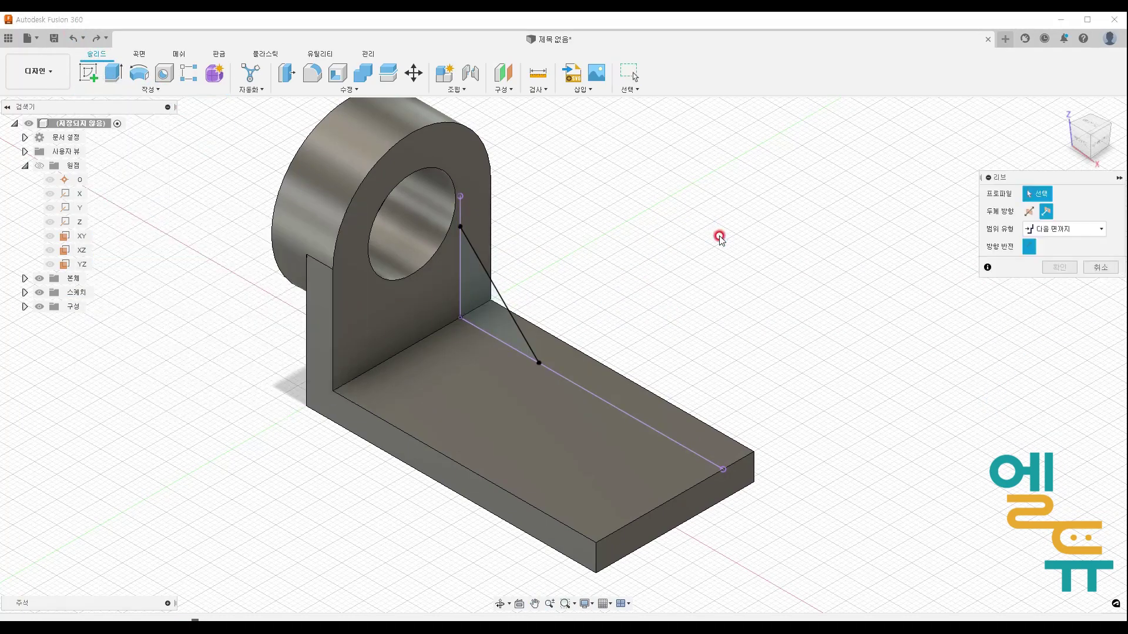
click(496, 292)
click(867, 306)
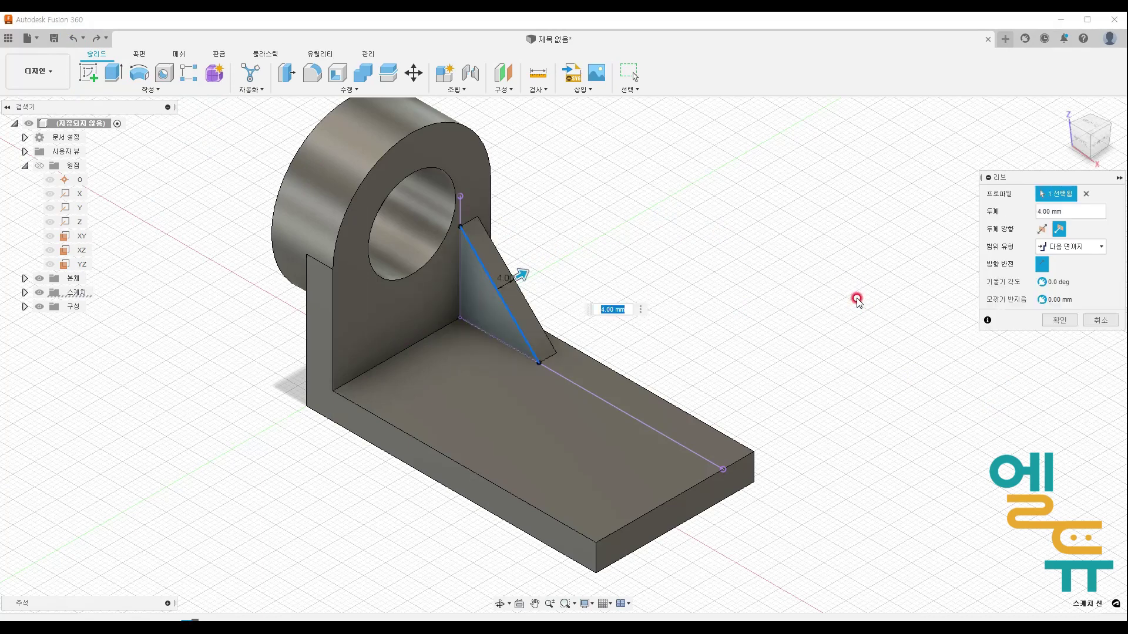
click(1042, 230)
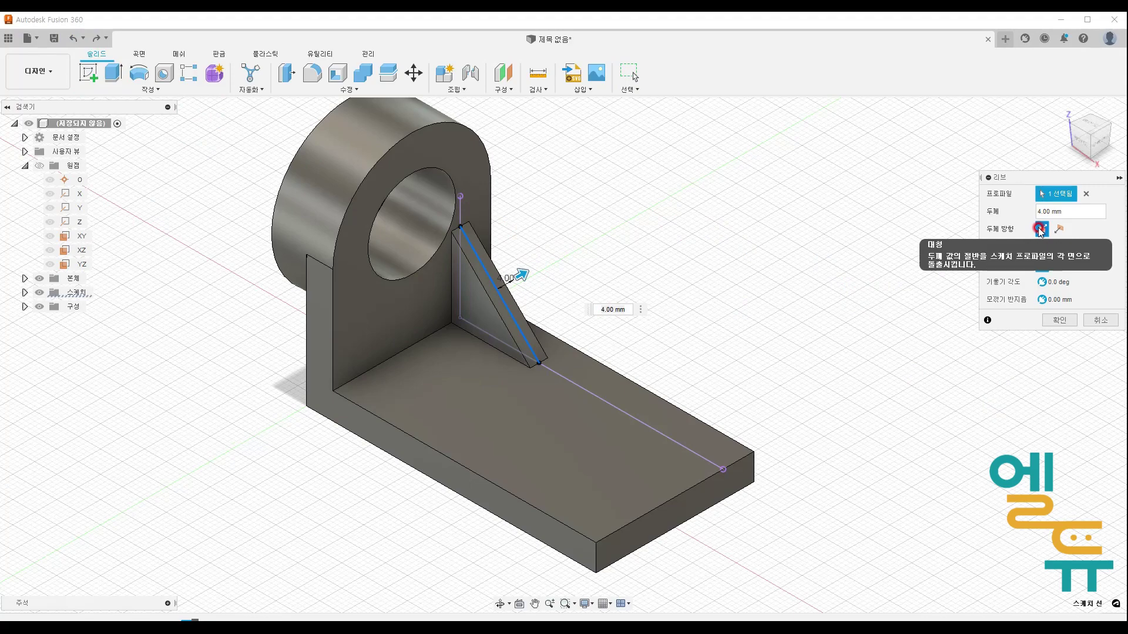
click(1058, 229)
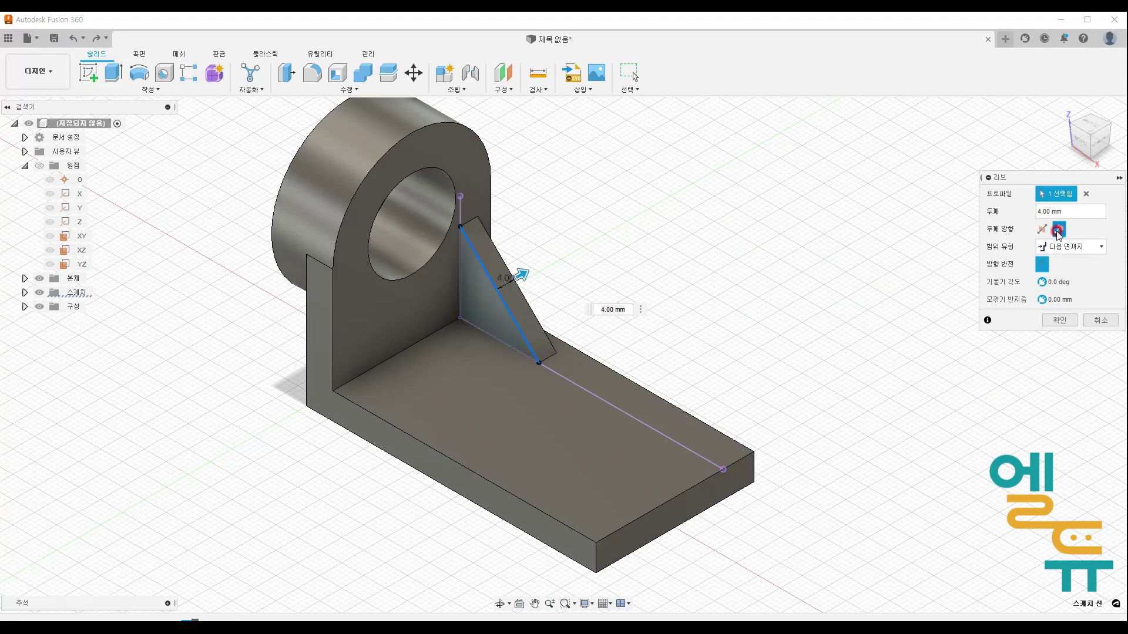
click(1060, 207)
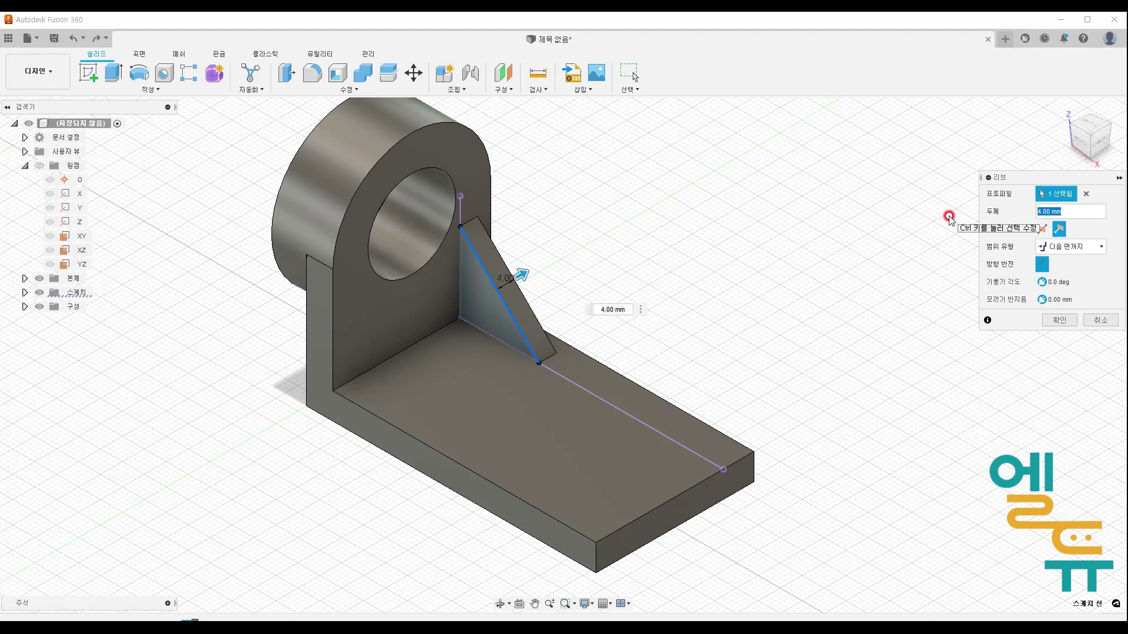
text(-4)
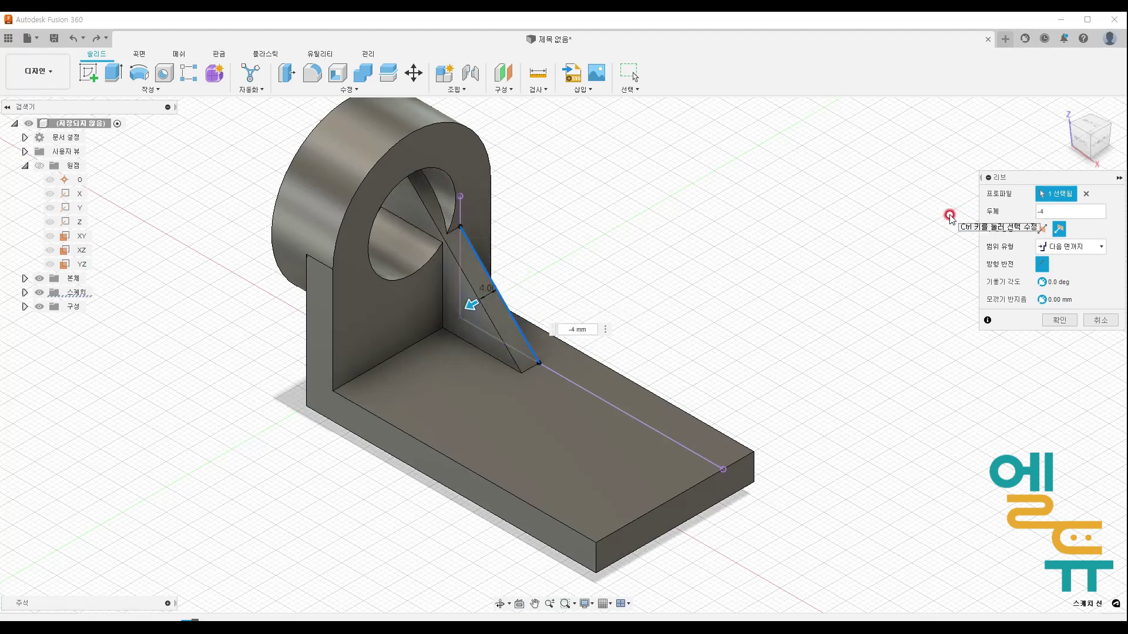
drag(1059, 212, 999, 213)
text(4)
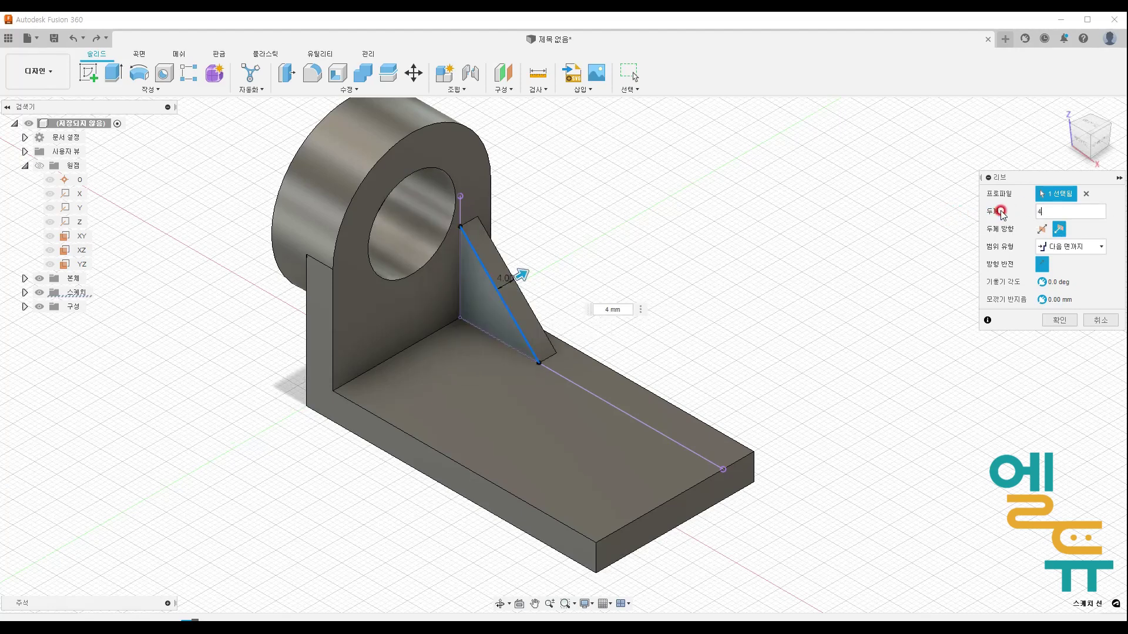
- Compare the rib's flipped and unflipped directions, and create the rib filling toward the bracket's inner corner
click(1041, 265)
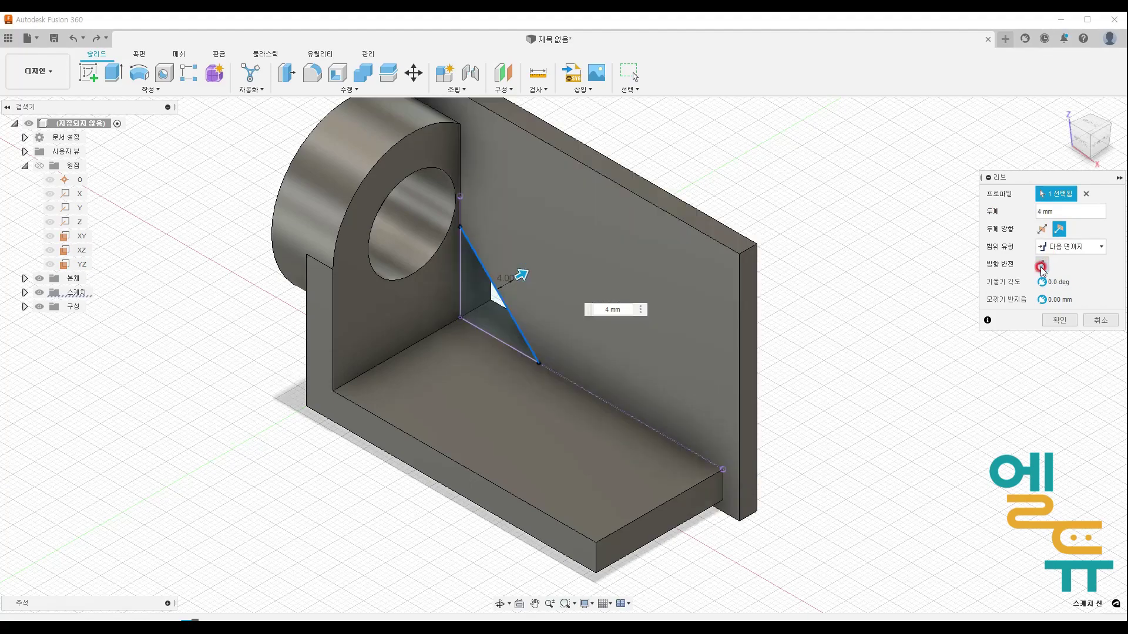
mouse_move(636, 264)
shift+middle_down()
mouse_move(790, 264)
mouse_move(793, 254)
shift+middle_up()
key(ctrl+2)
mouse_move(434, 330)
mouse_down()
mouse_move(520, 292)
mouse_move(513, 302)
mouse_up()
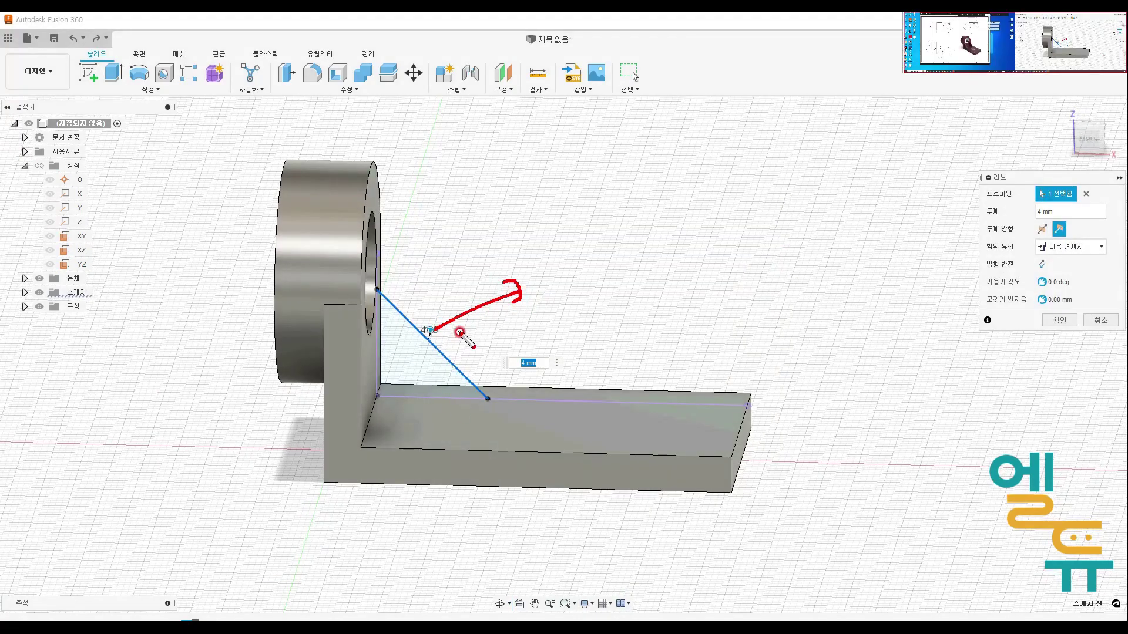
drag(414, 342, 383, 374)
mouse_move(385, 351)
mouse_down()
mouse_move(383, 375)
mouse_move(411, 377)
mouse_up()
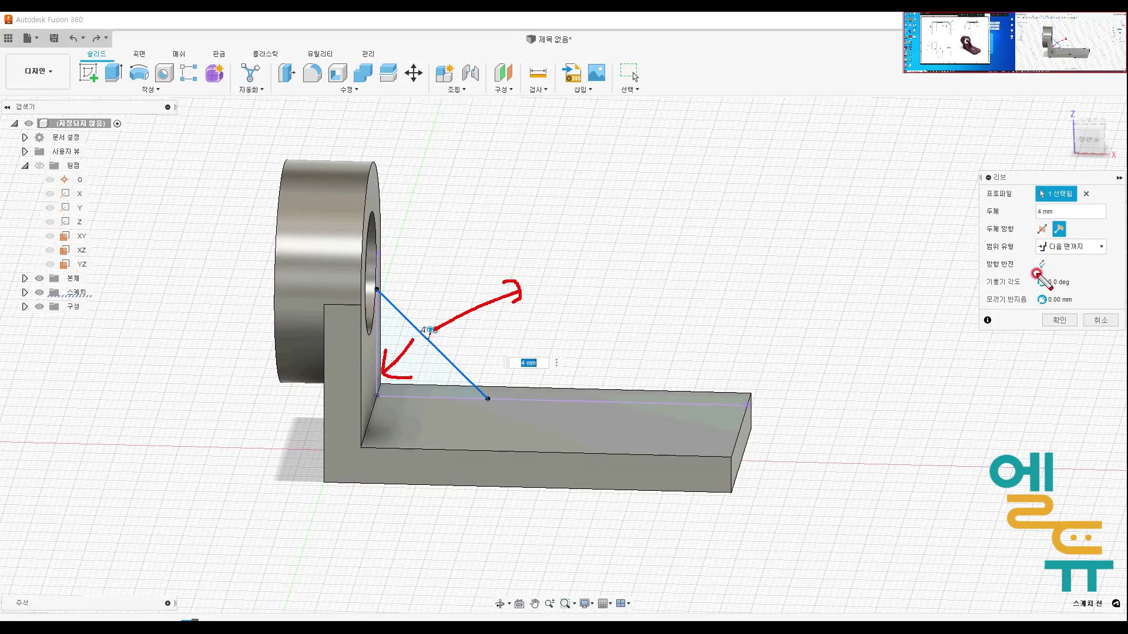
key(Escape)
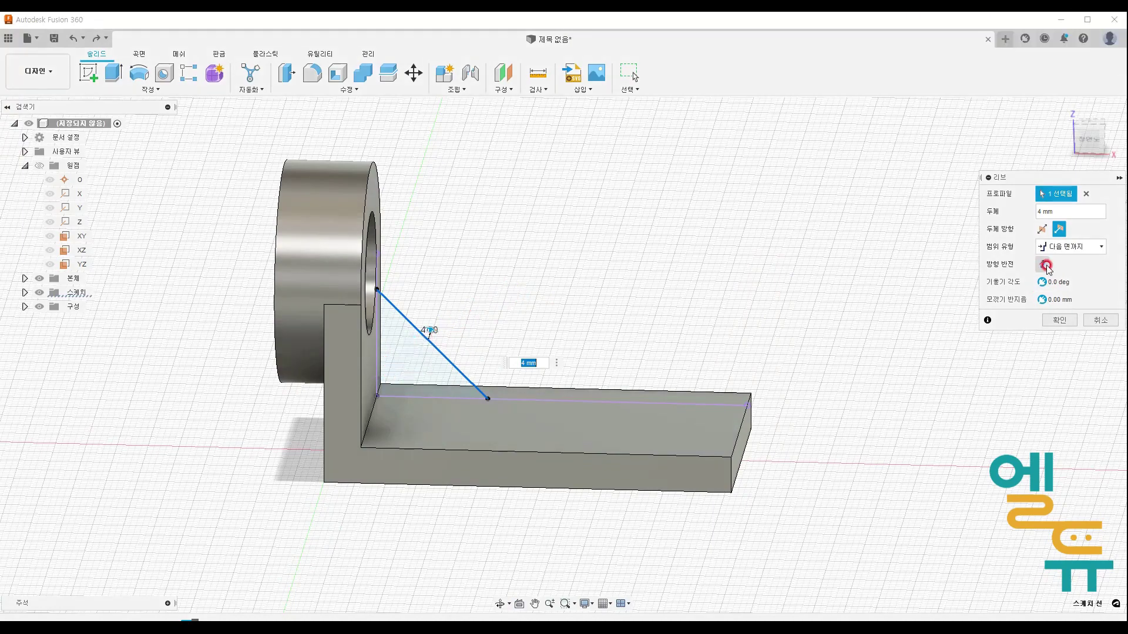
shift+middle_drag(853, 271, 790, 288)
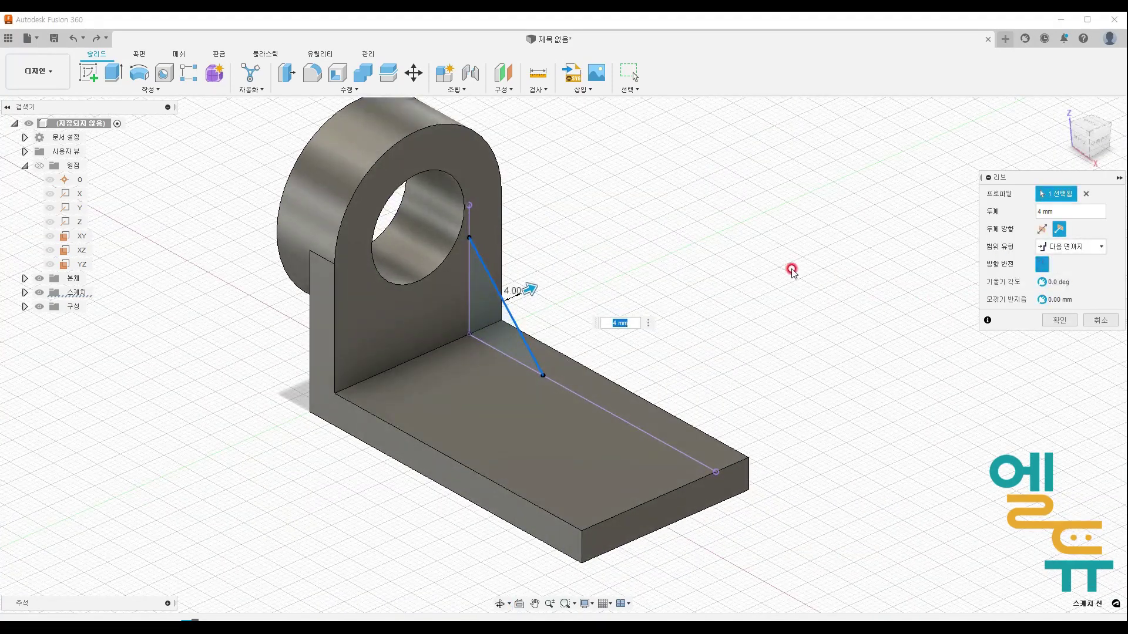
click(1041, 267)
click(1059, 320)
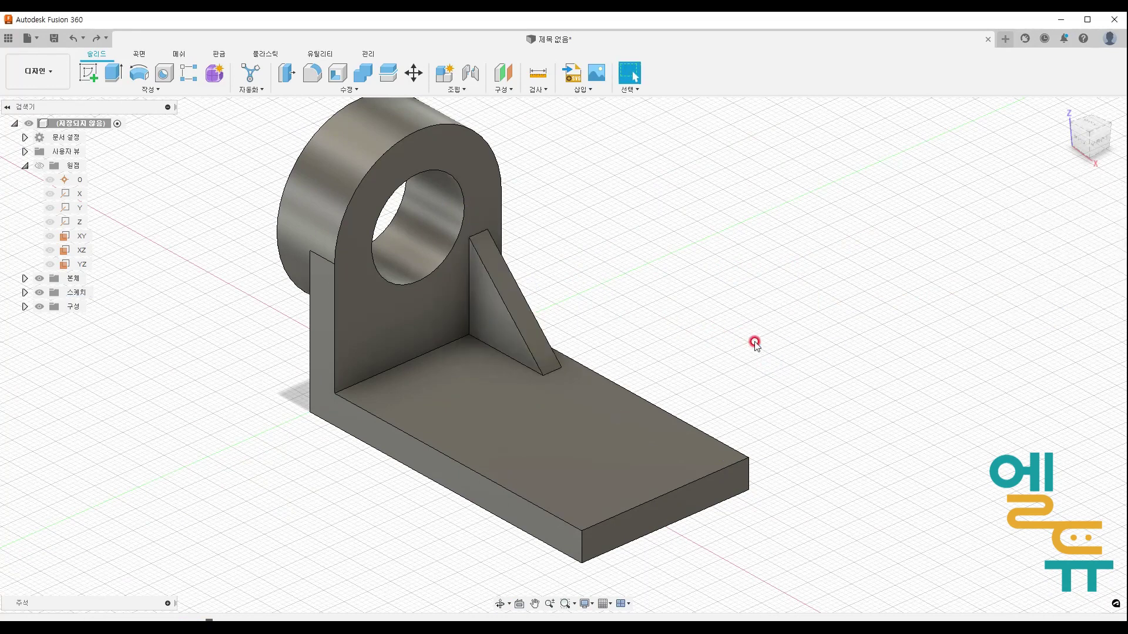
mouse_move(395, 393)
mouse_down()
mouse_move(378, 371)
mouse_move(403, 364)
mouse_move(410, 397)
mouse_move(395, 391)
mouse_up()
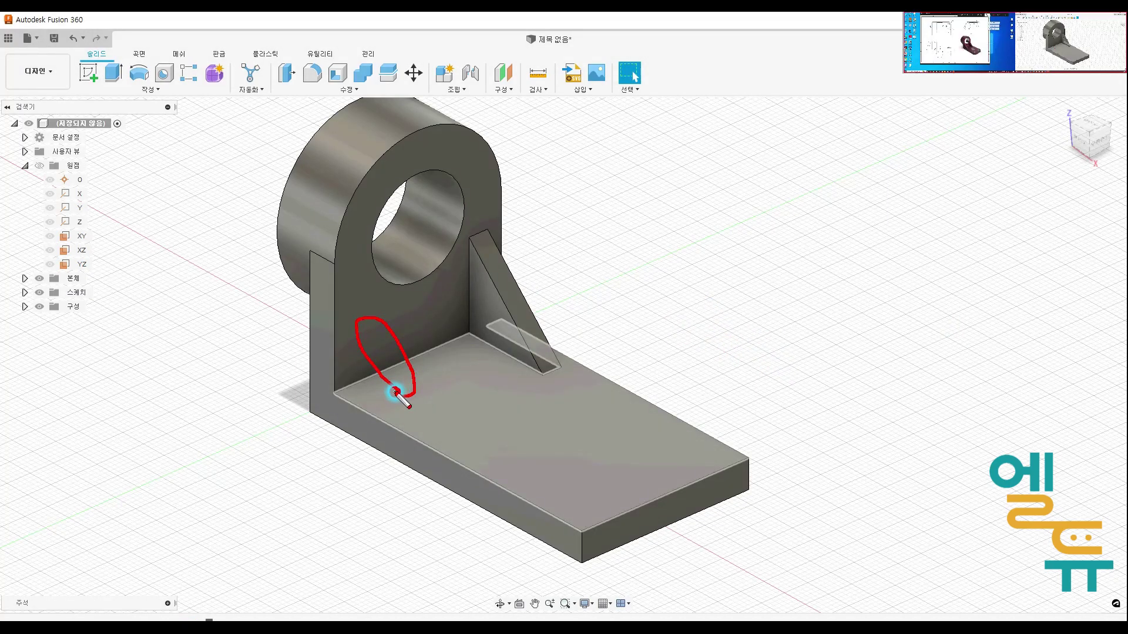
drag(367, 312, 412, 395)
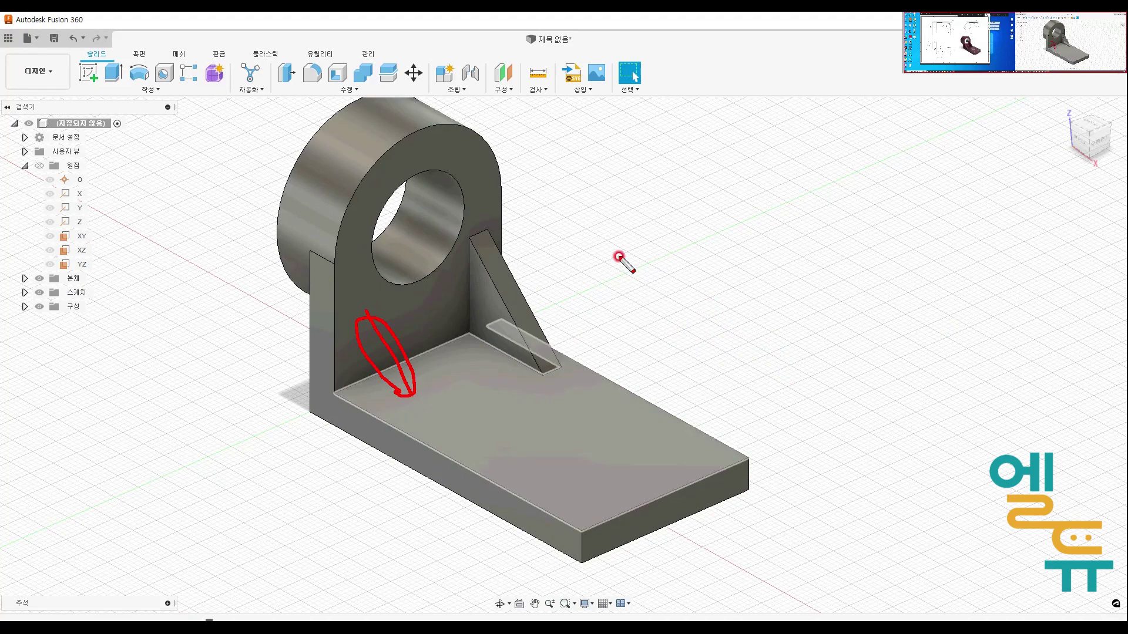
click(150, 89)
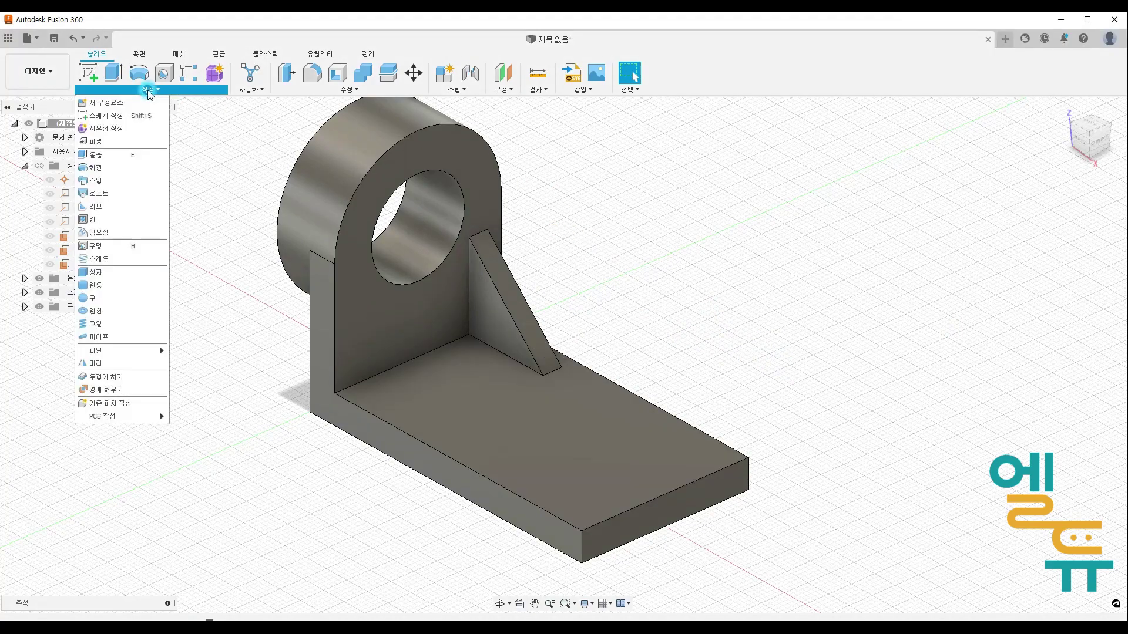
click(110, 368)
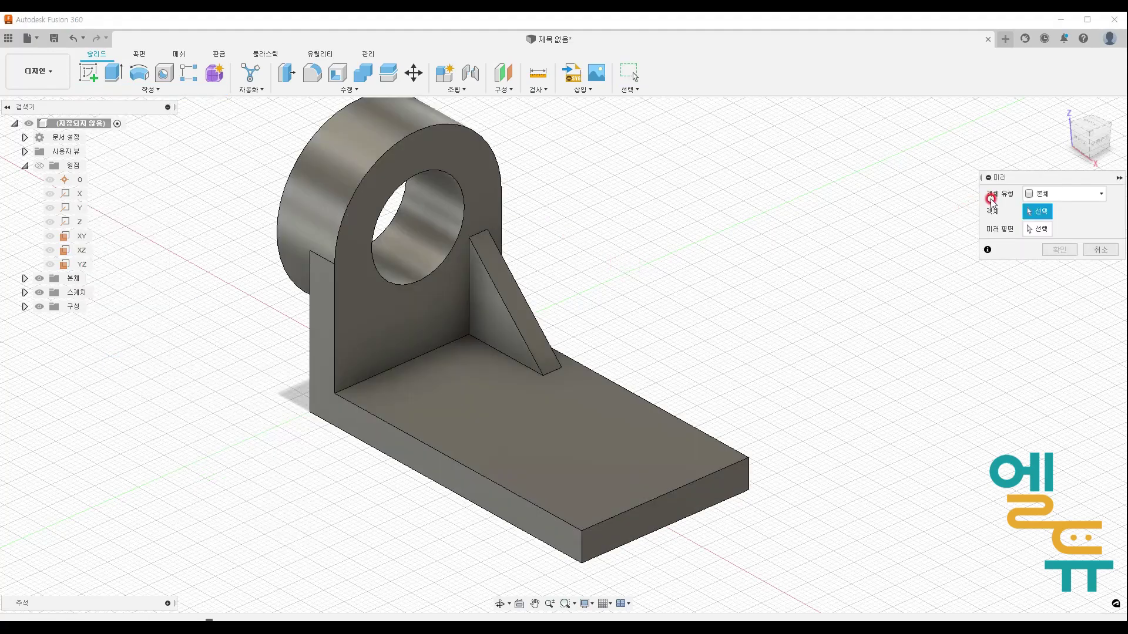
click(1044, 195)
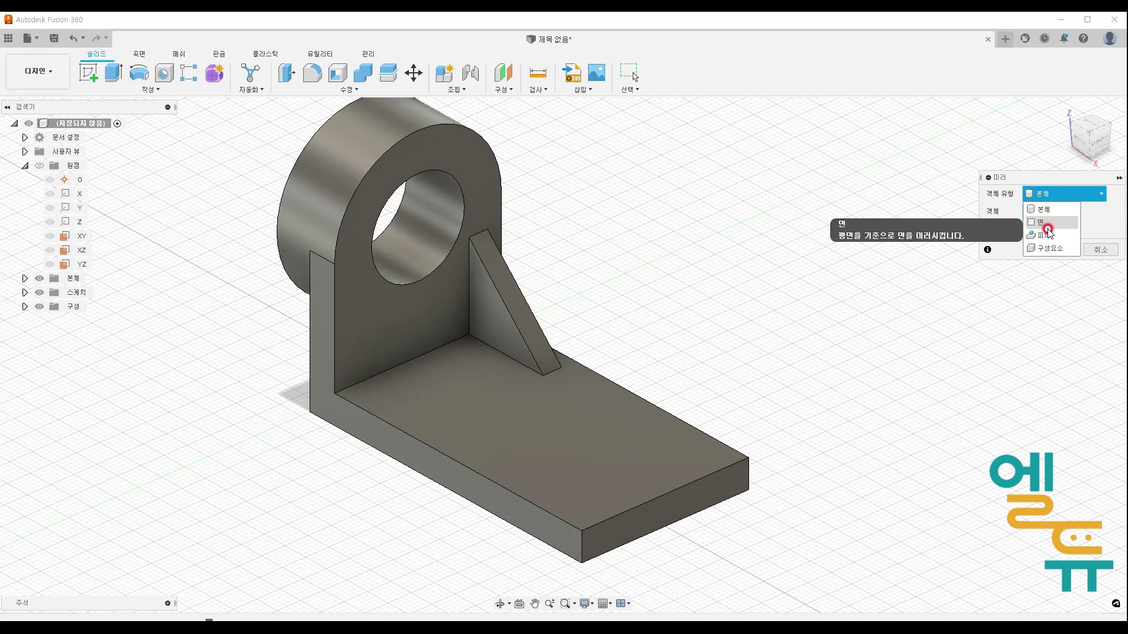
key(Escape)
key(ctrl+2)
mouse_move(574, 397)
mouse_down()
mouse_move(499, 377)
mouse_move(519, 244)
mouse_move(579, 385)
mouse_move(555, 400)
mouse_up()
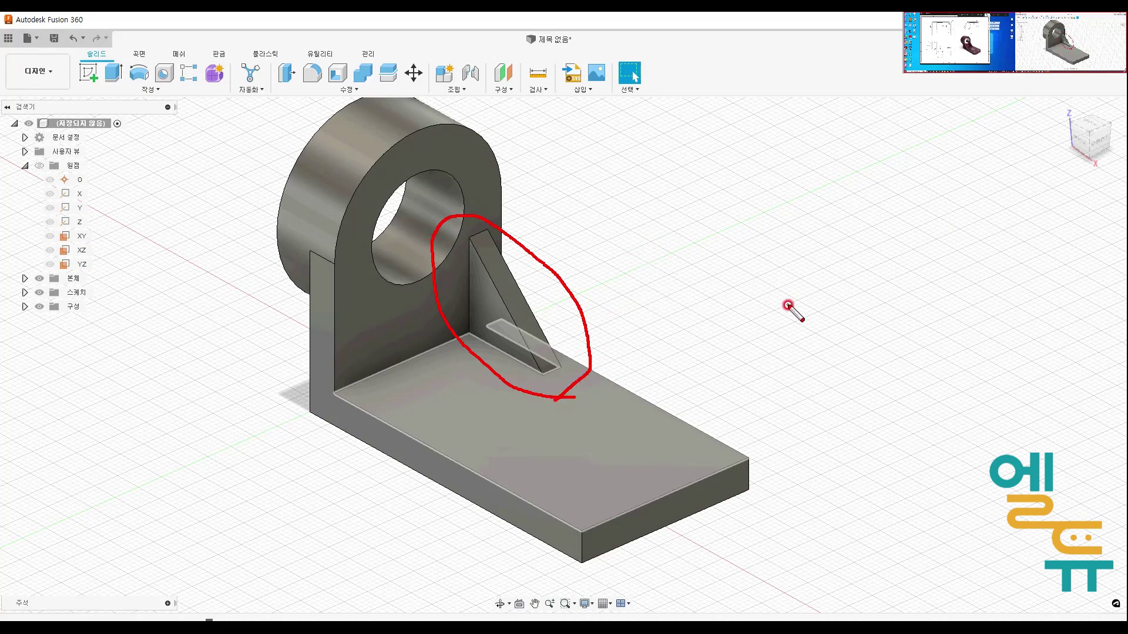
key(Escape)
- Mirror the rib feature about the XZ origin plane
click(150, 89)
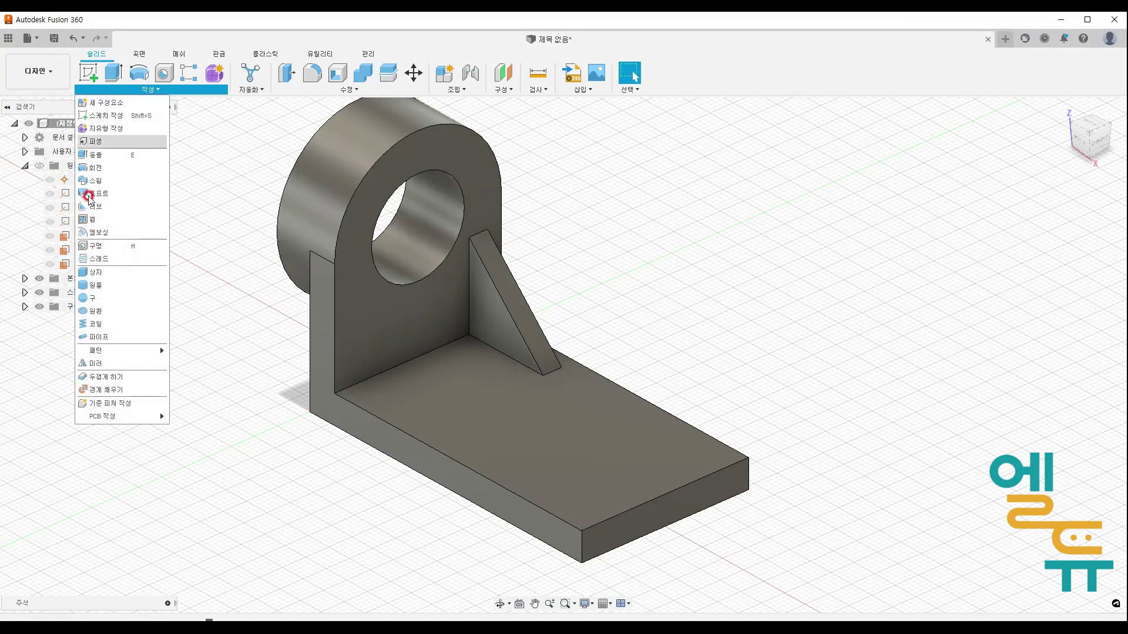
click(91, 367)
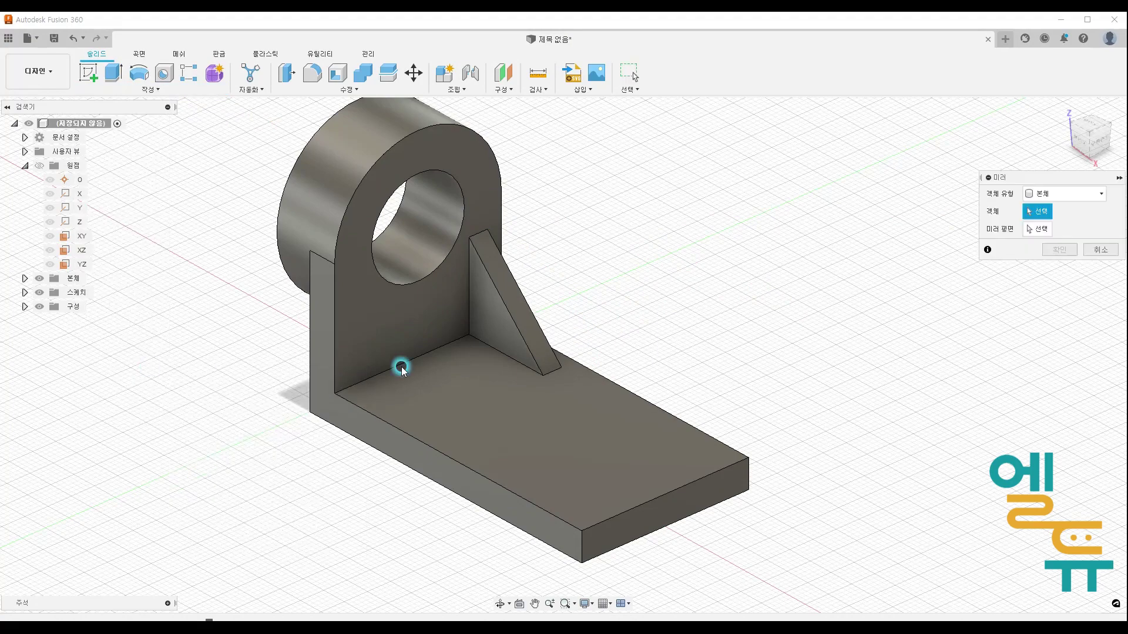
click(1034, 193)
click(1051, 236)
click(514, 294)
click(1027, 236)
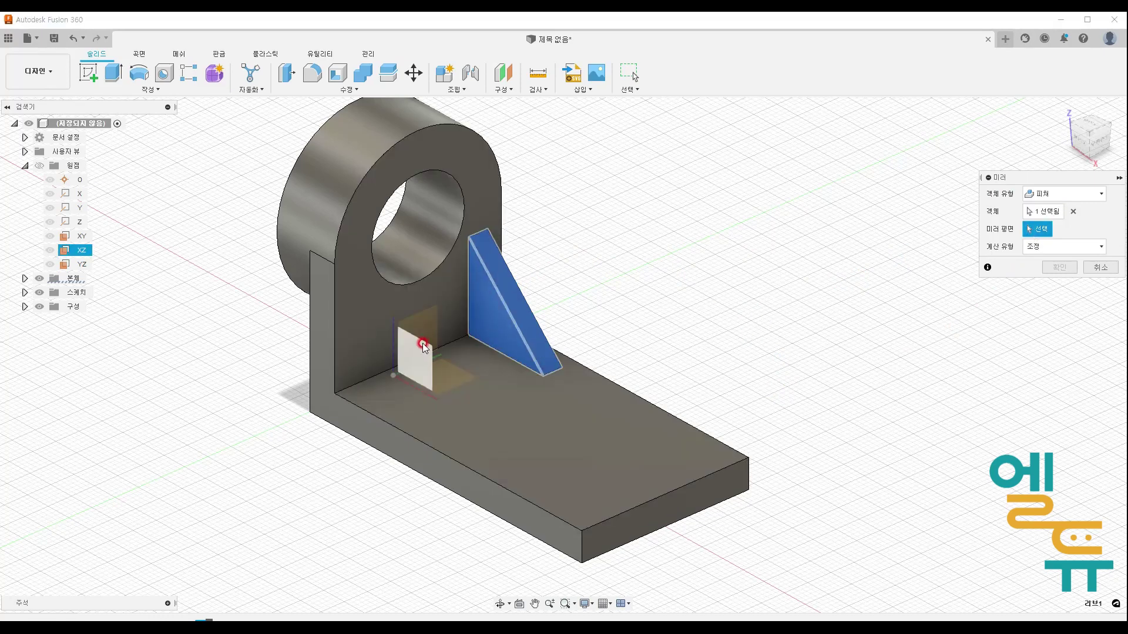
click(424, 346)
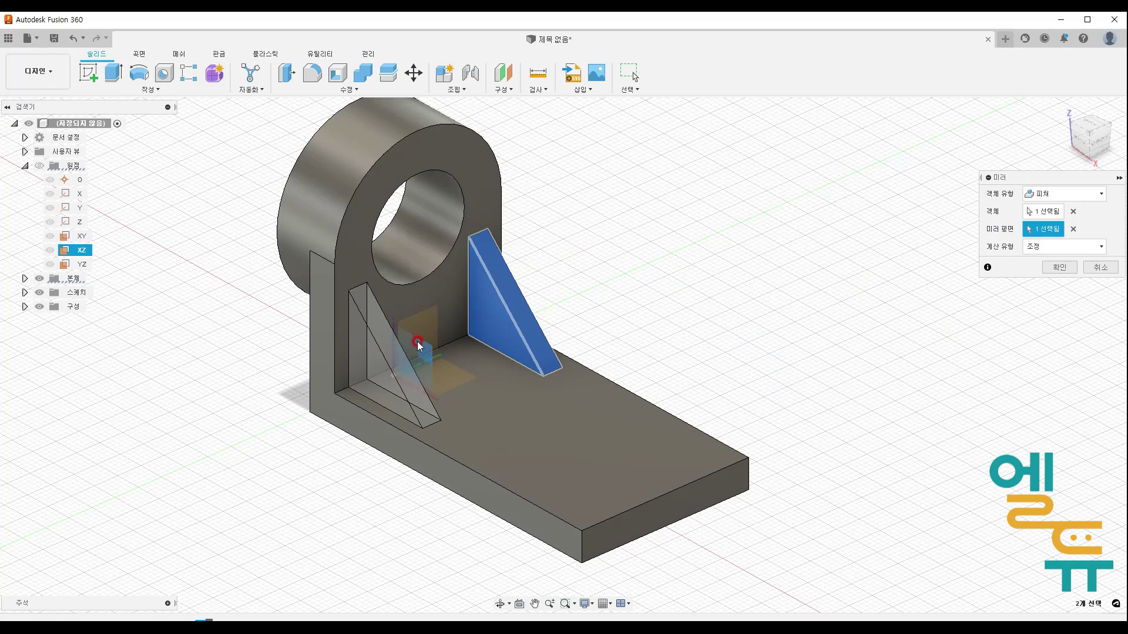
click(1059, 267)
mouse_move(792, 389)
shift+middle_down()
mouse_move(745, 360)
mouse_move(787, 367)
mouse_move(788, 382)
shift+middle_up()
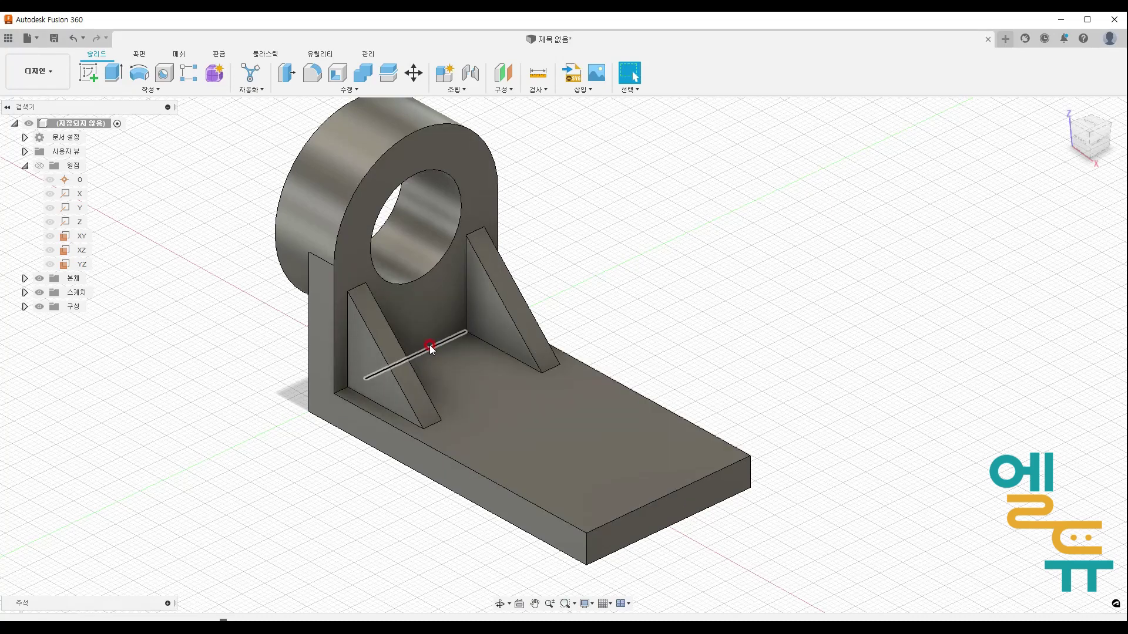
click(313, 73)
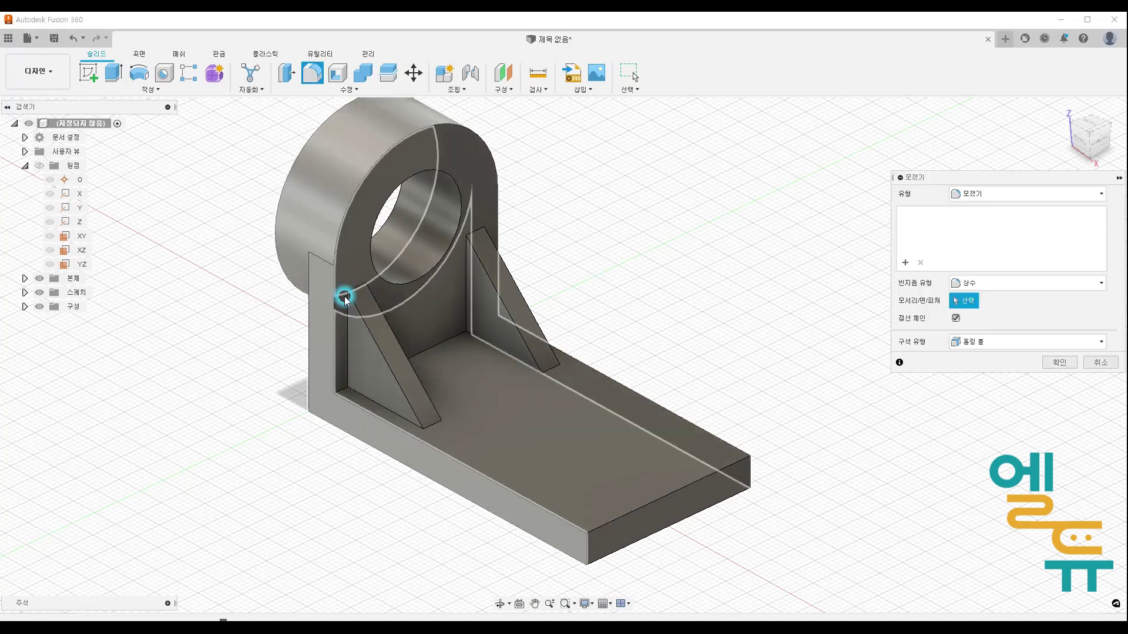
click(341, 393)
shift+middle_drag(598, 299, 599, 322)
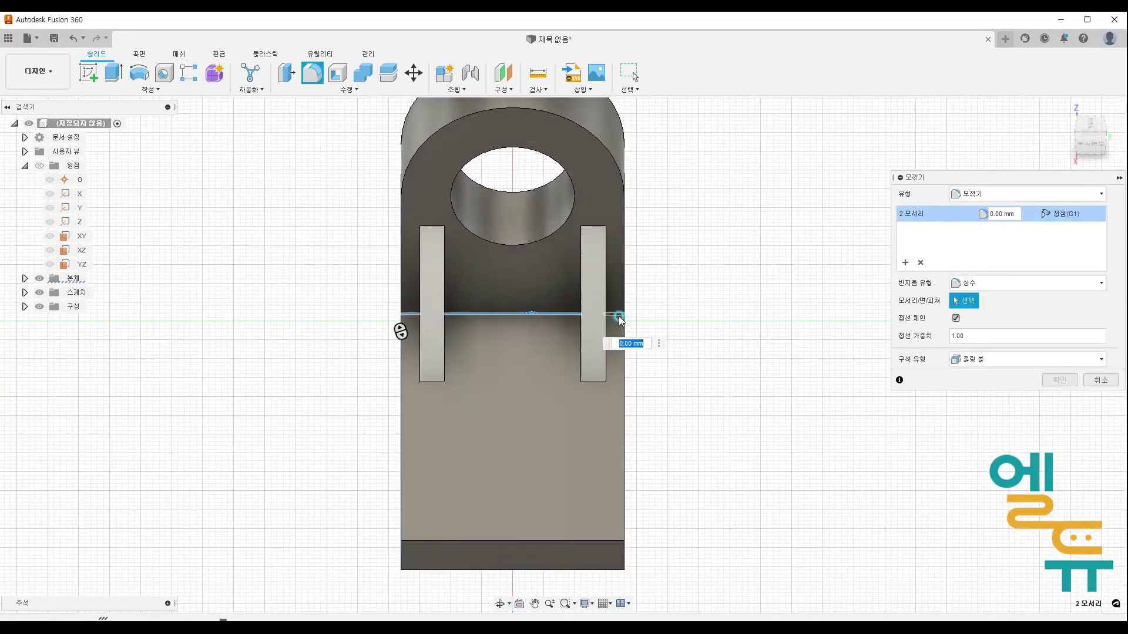
click(509, 323)
shift+middle_drag(683, 406, 725, 393)
drag(505, 333, 607, 310)
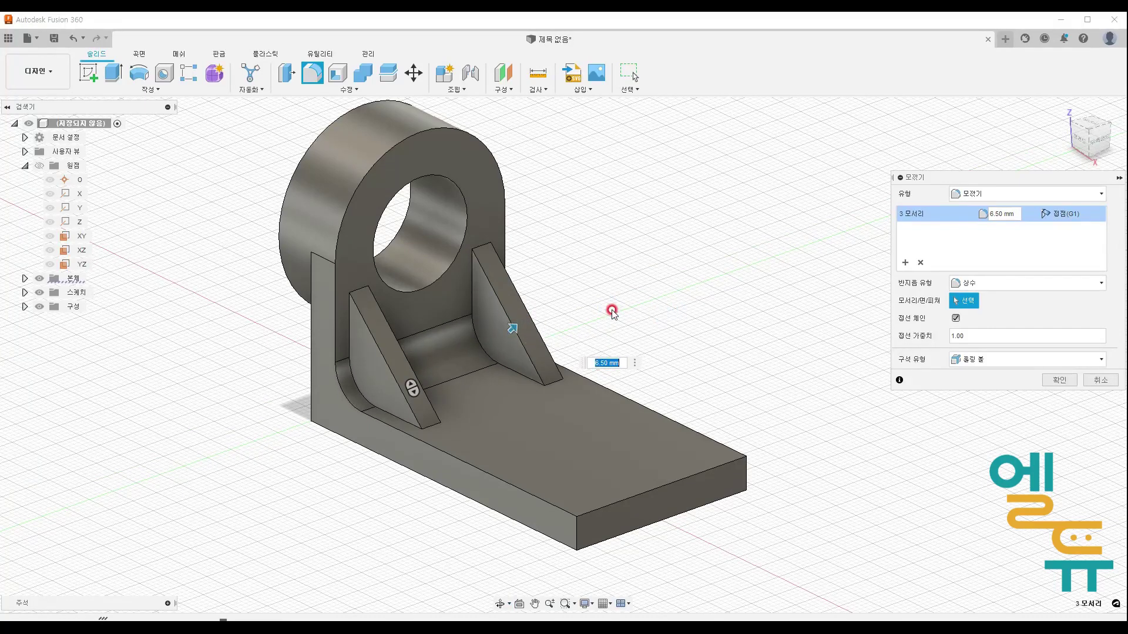
click(1111, 377)
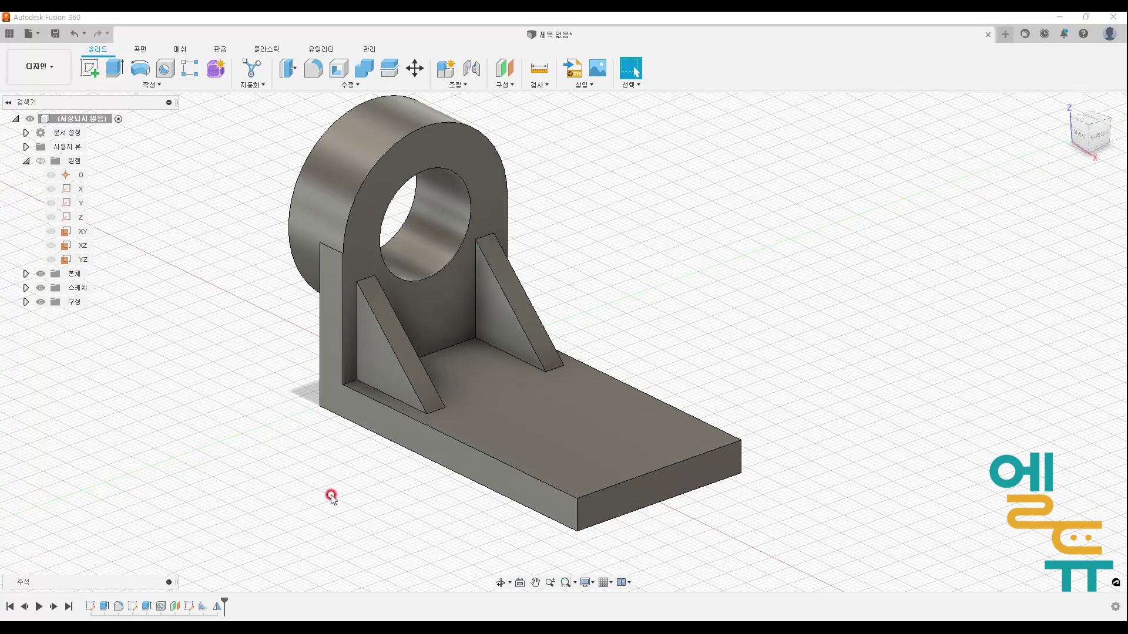
- Roll the history back to before the rib sketch, fillet the bracket's inner corner edge with a 6 mm radius, and restore the history to its end
click(226, 603)
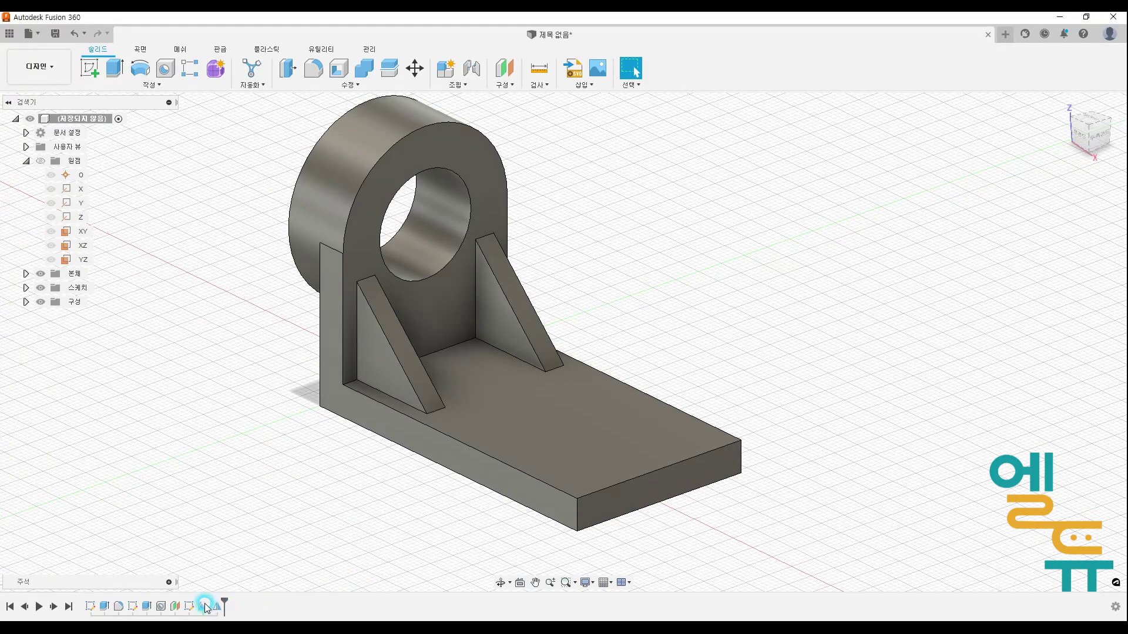
drag(211, 605, 181, 602)
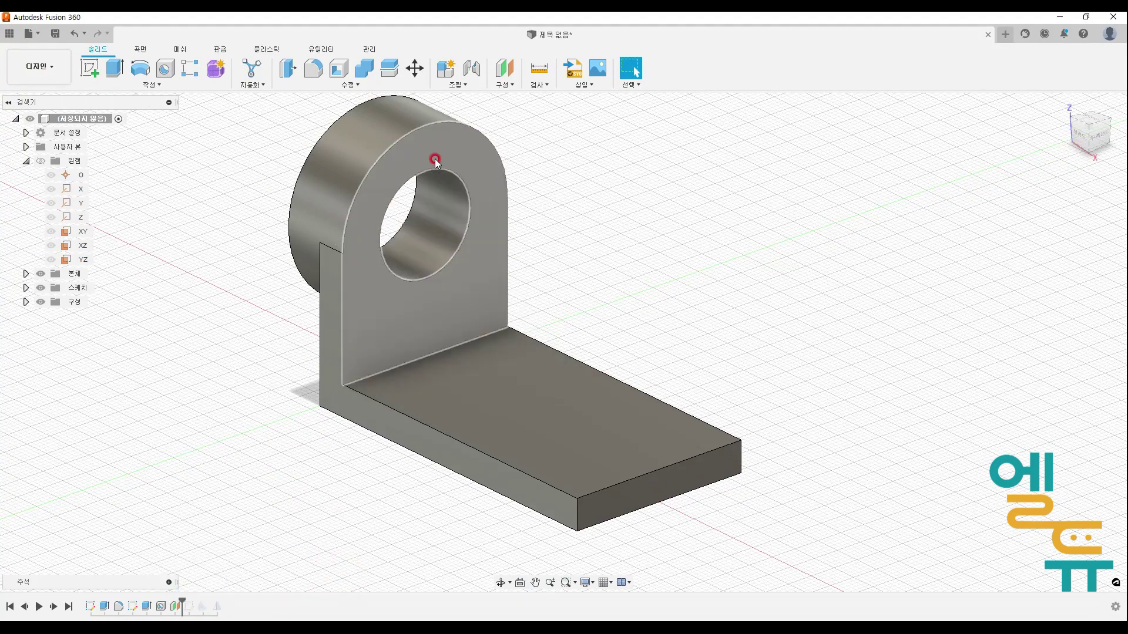
click(314, 68)
click(417, 356)
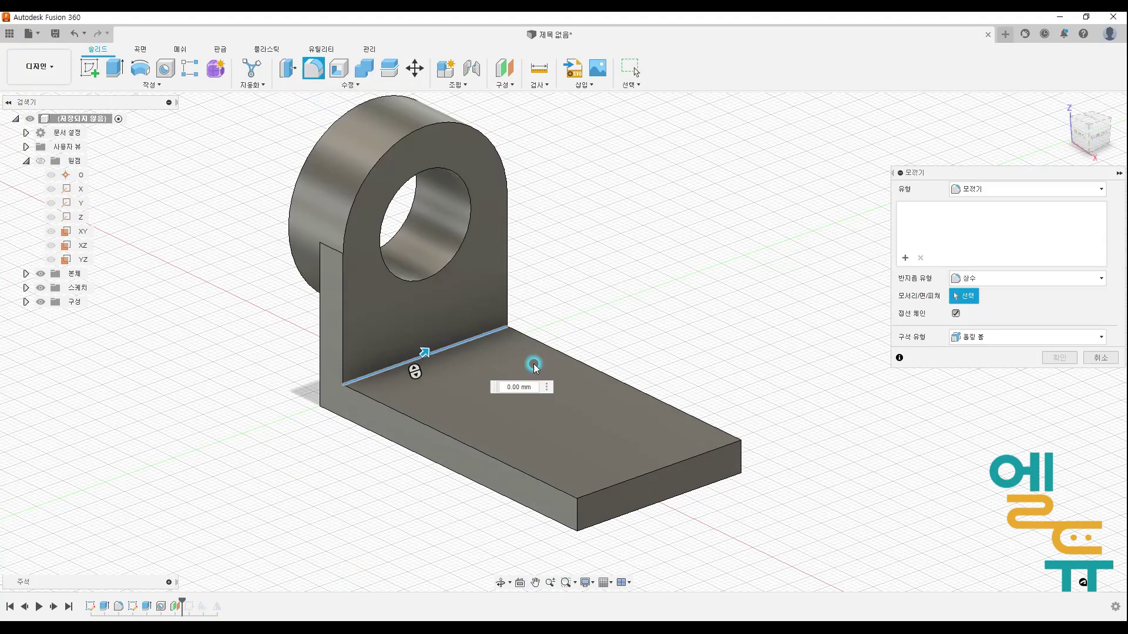
text(6)
key(Return)
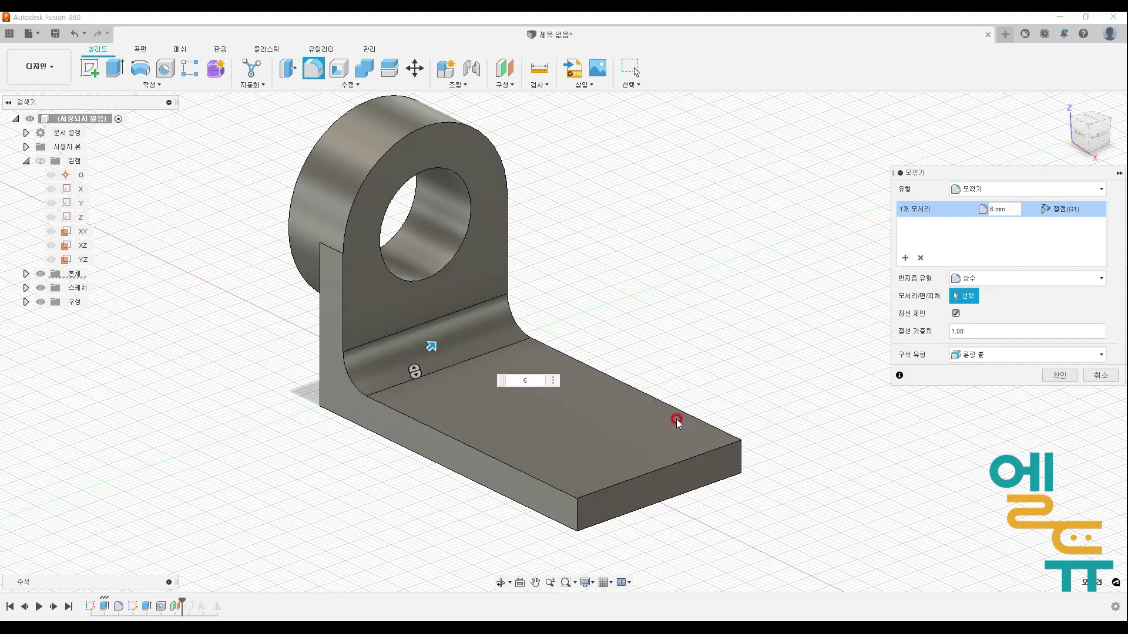
click(1059, 375)
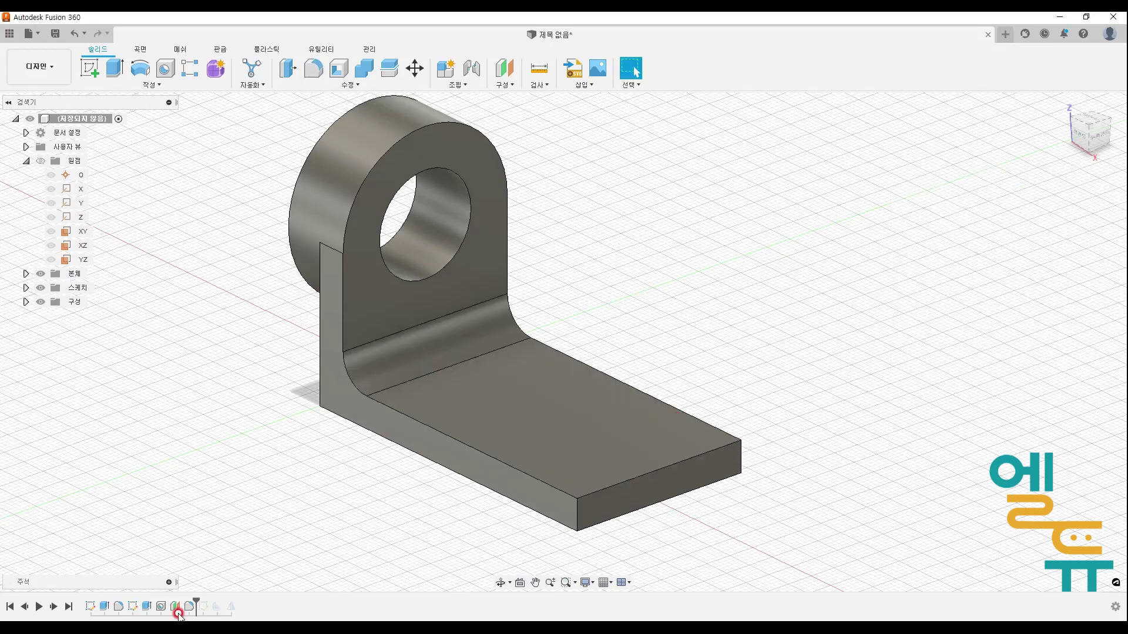
drag(197, 597, 239, 596)
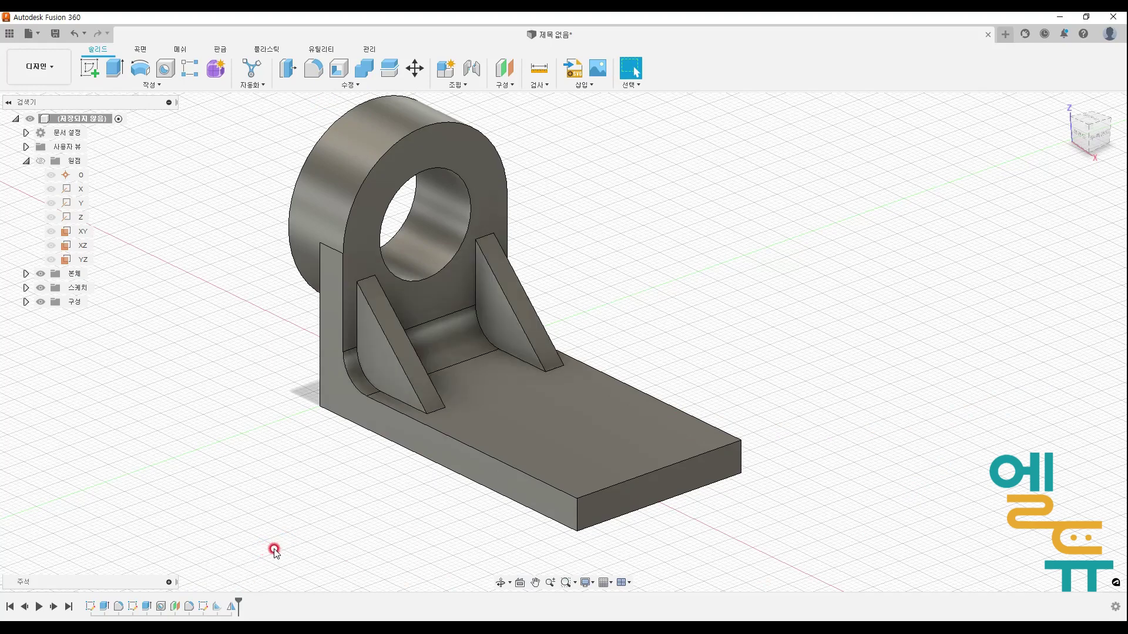
middle_drag(274, 552, 272, 521)
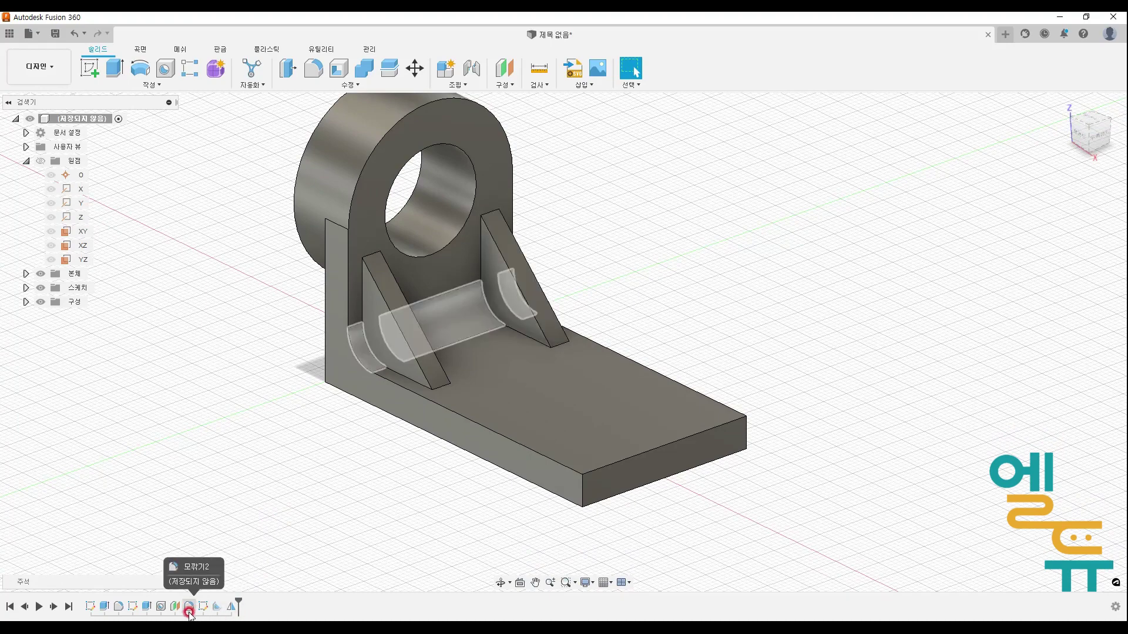
- Fillet the two vertical corner edges at the base plate's free end with an 8 mm radius
middle_drag(338, 525, 338, 525)
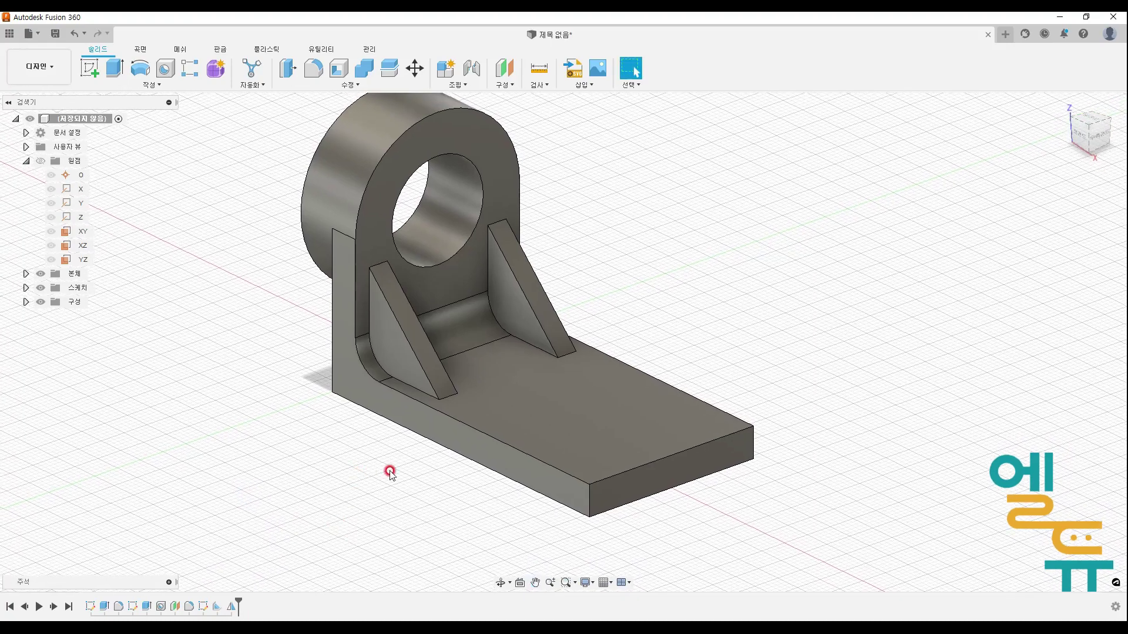
shift+middle_click(366, 435)
click(314, 69)
click(591, 498)
click(753, 443)
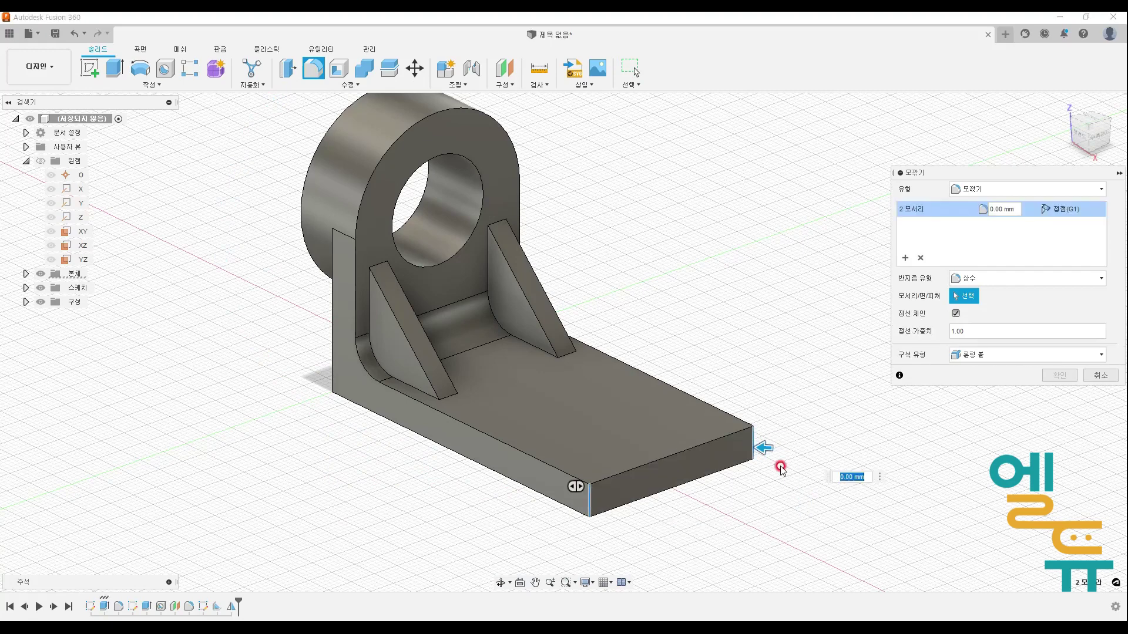
drag(766, 444, 732, 448)
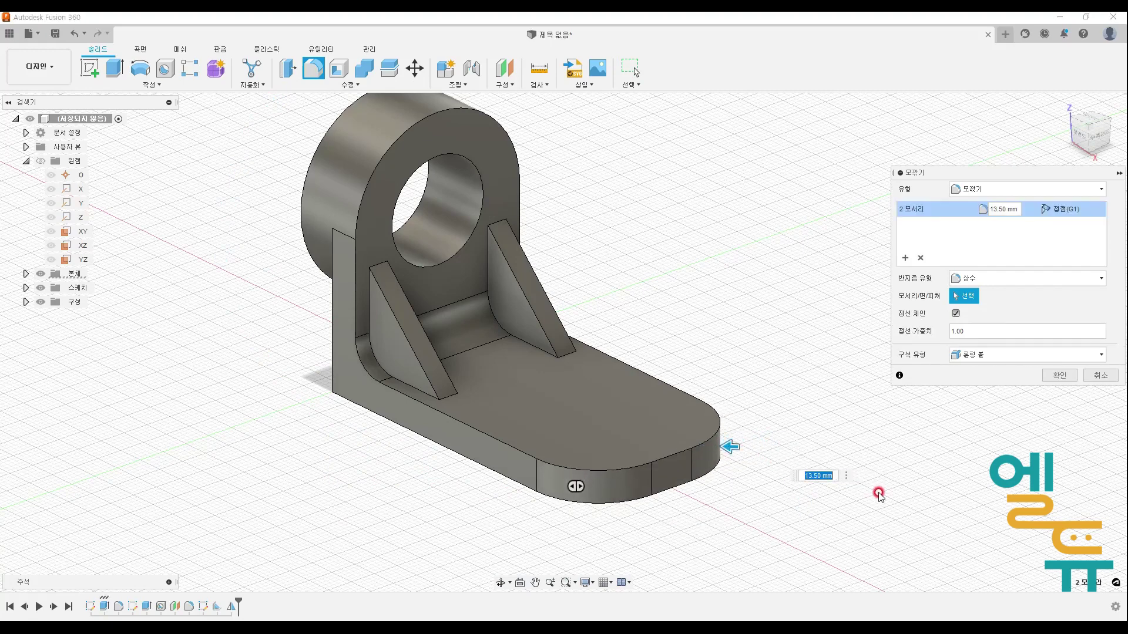
text(8)
key(Return)
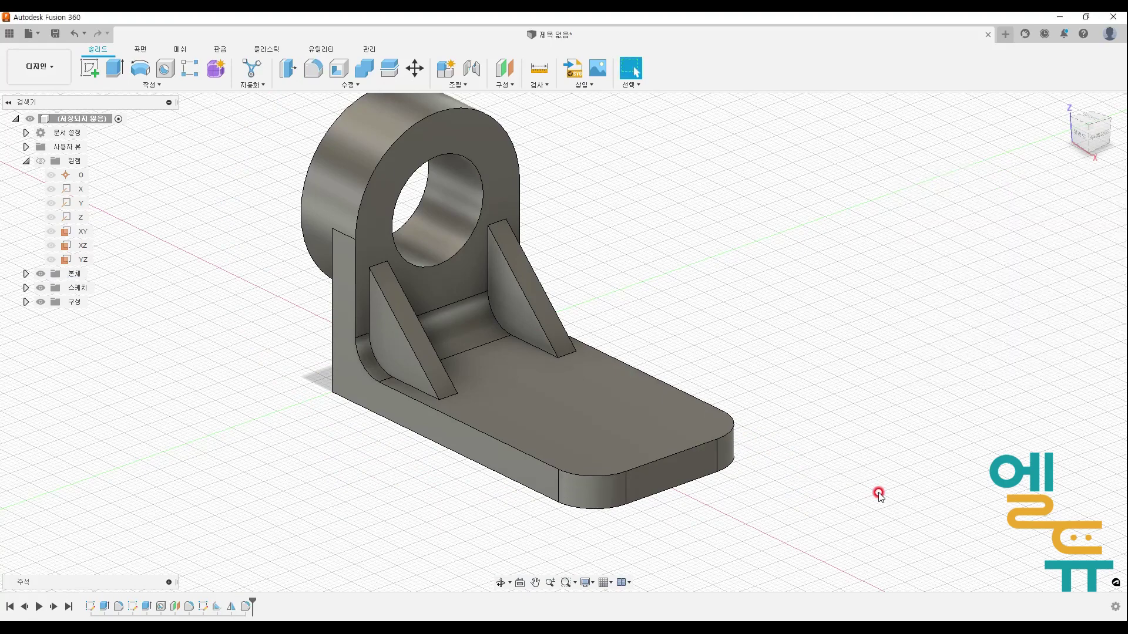
mouse_move(608, 409)
mouse_down()
mouse_move(535, 382)
mouse_move(593, 411)
mouse_move(608, 404)
mouse_up()
drag(680, 427, 675, 429)
key(Escape)
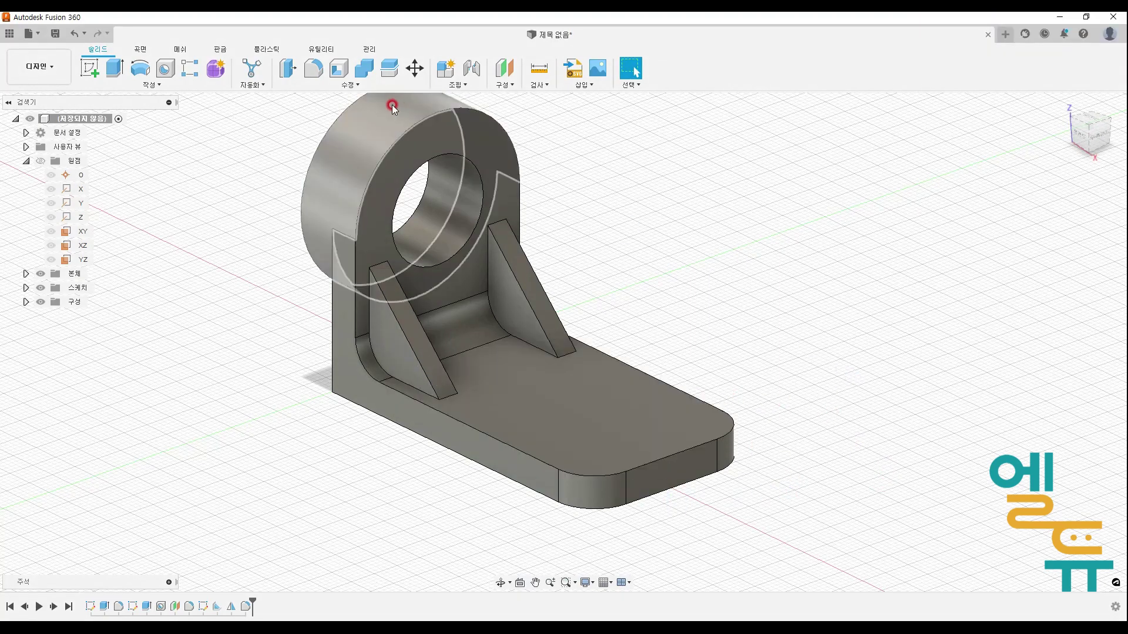
click(164, 69)
click(597, 422)
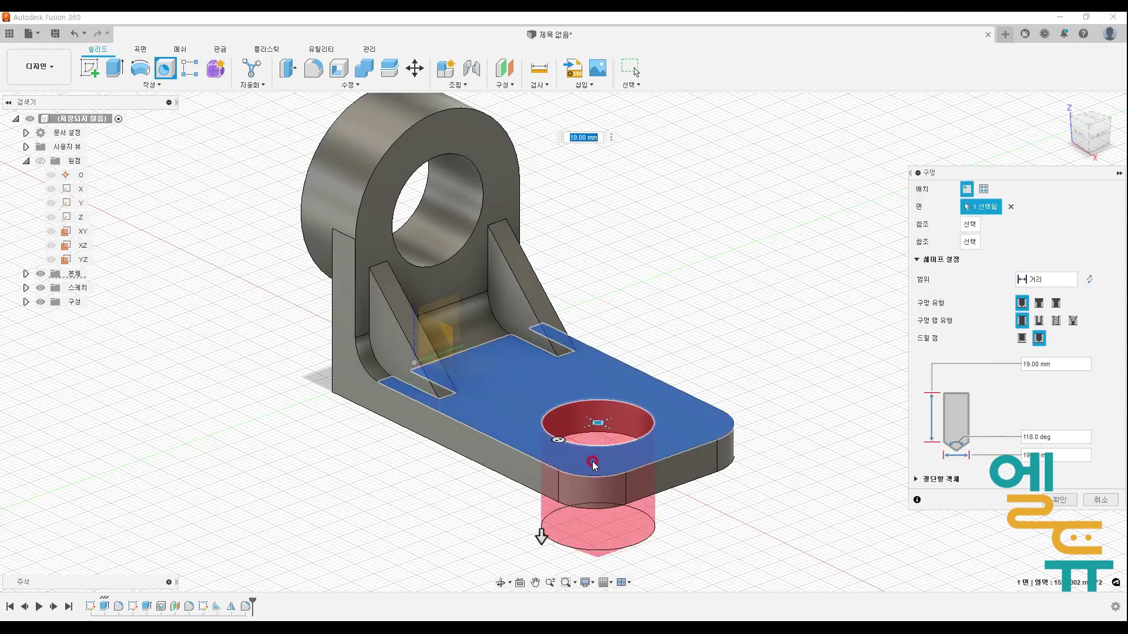
drag(601, 422, 594, 456)
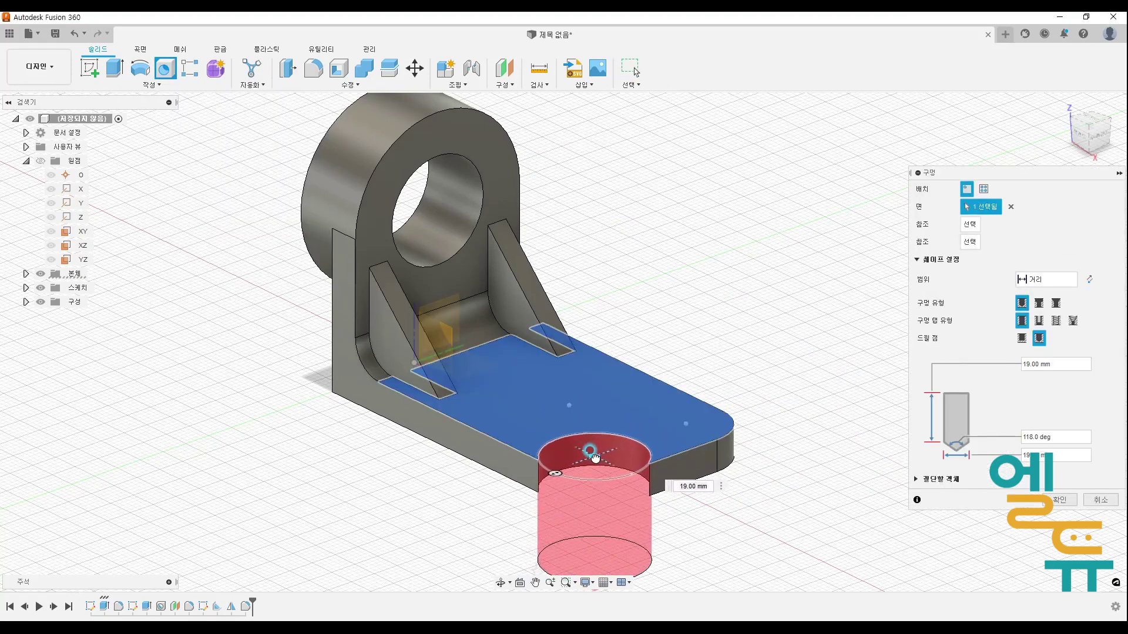
key(Escape)
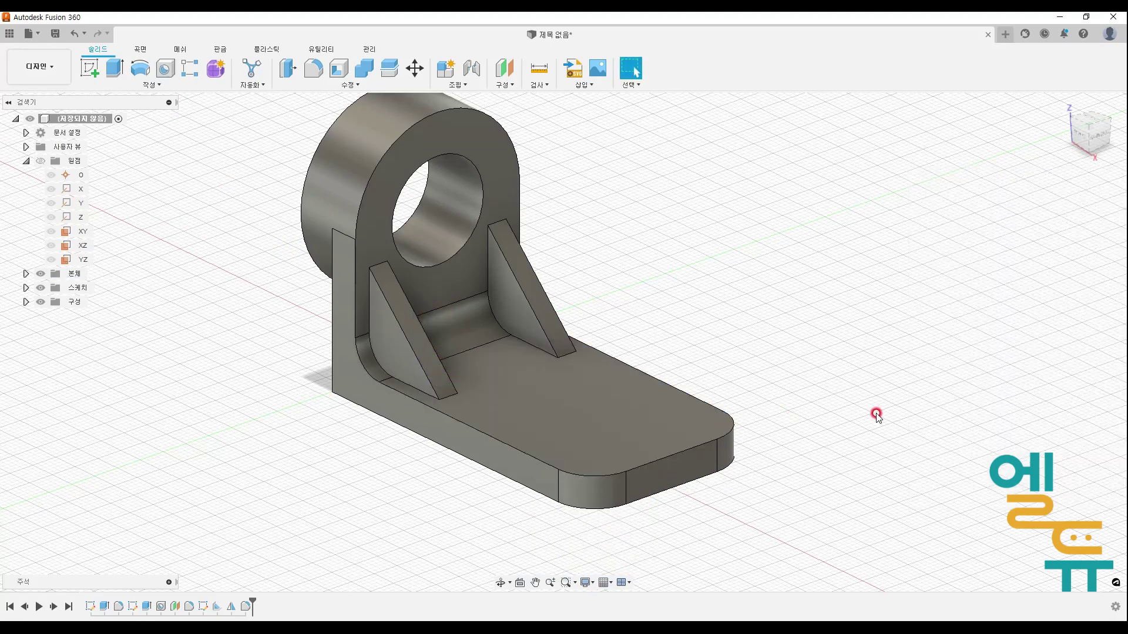
- Sketch two points on the base plate's top face at the centres of the rounded corners and finish the sketch
click(639, 415)
right_click(639, 415)
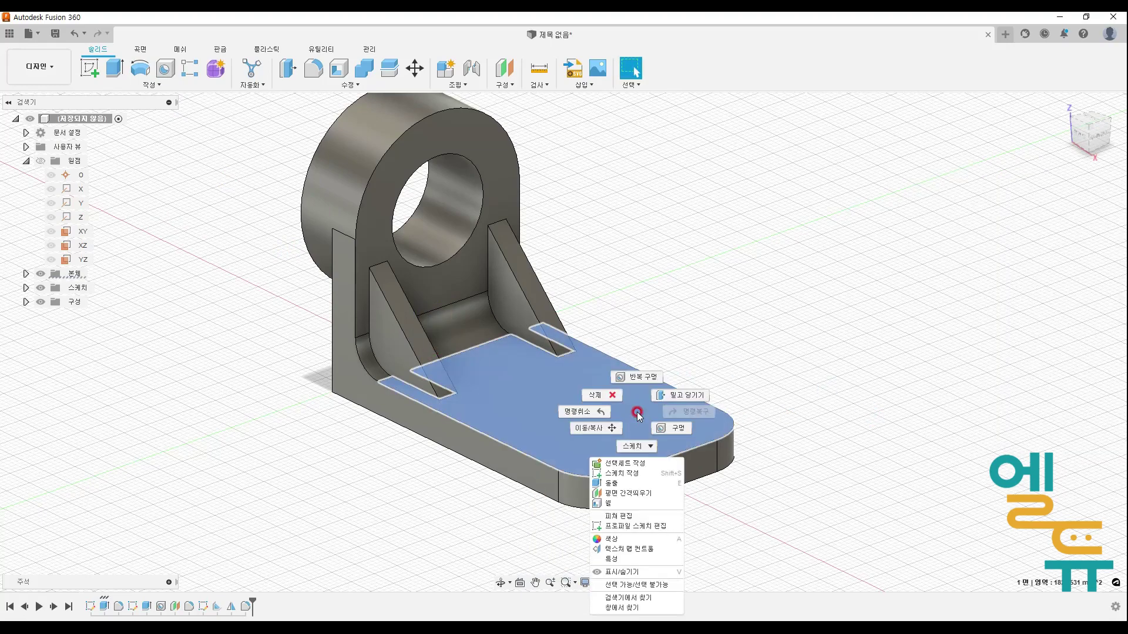
click(637, 479)
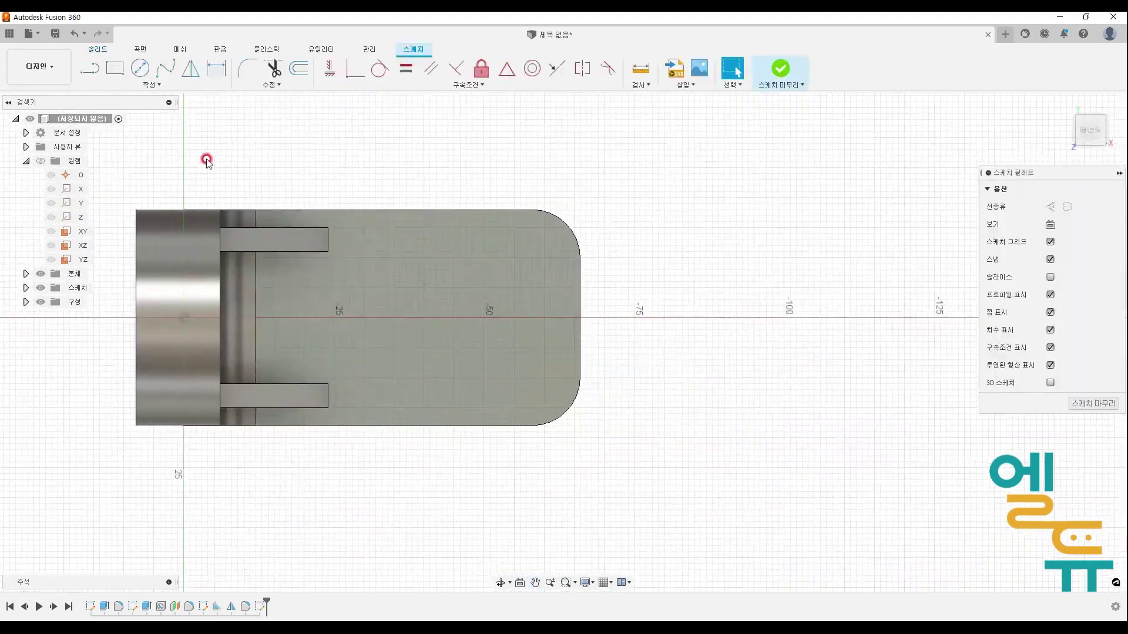
click(162, 88)
click(116, 218)
click(529, 259)
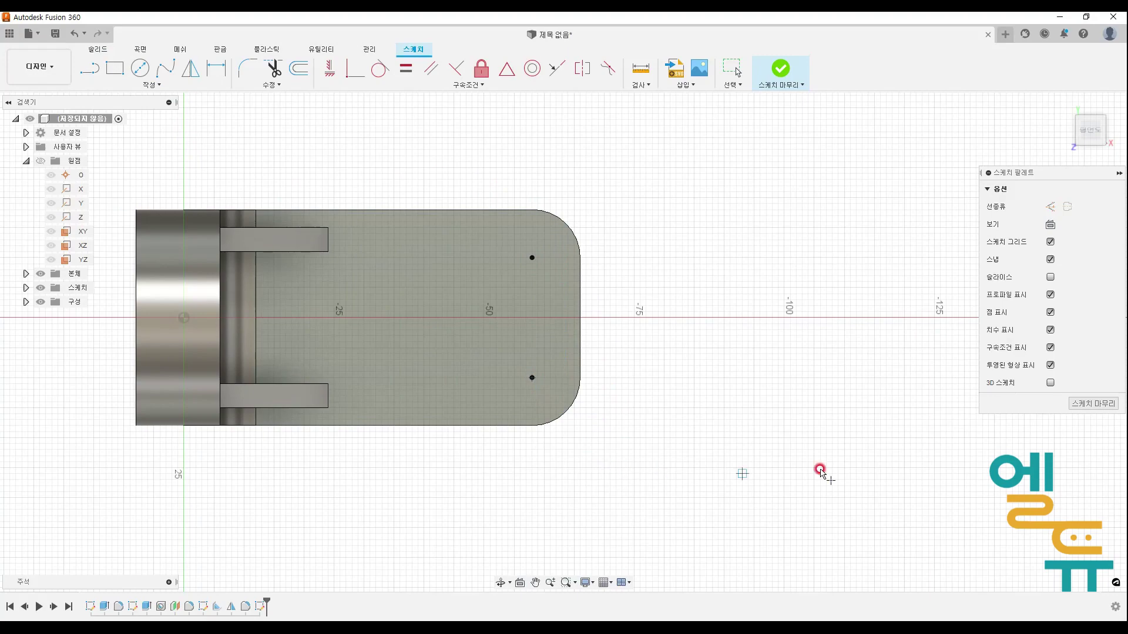
click(780, 70)
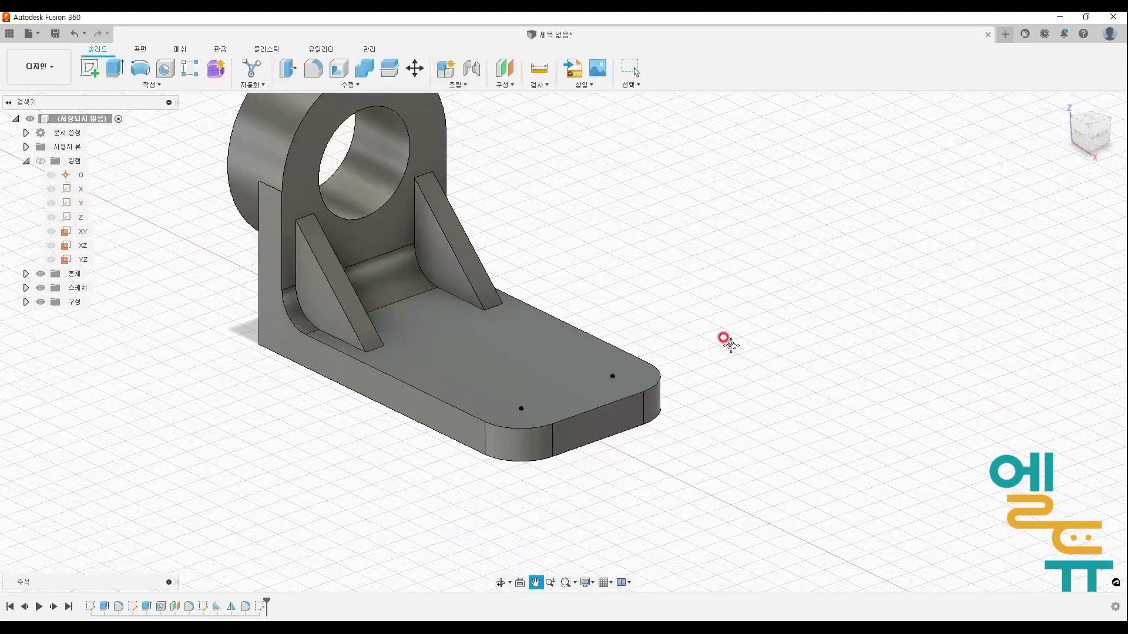
- Create simple holes at the two sketch points with the extent set to All and a diameter smaller than 19 mm
click(165, 68)
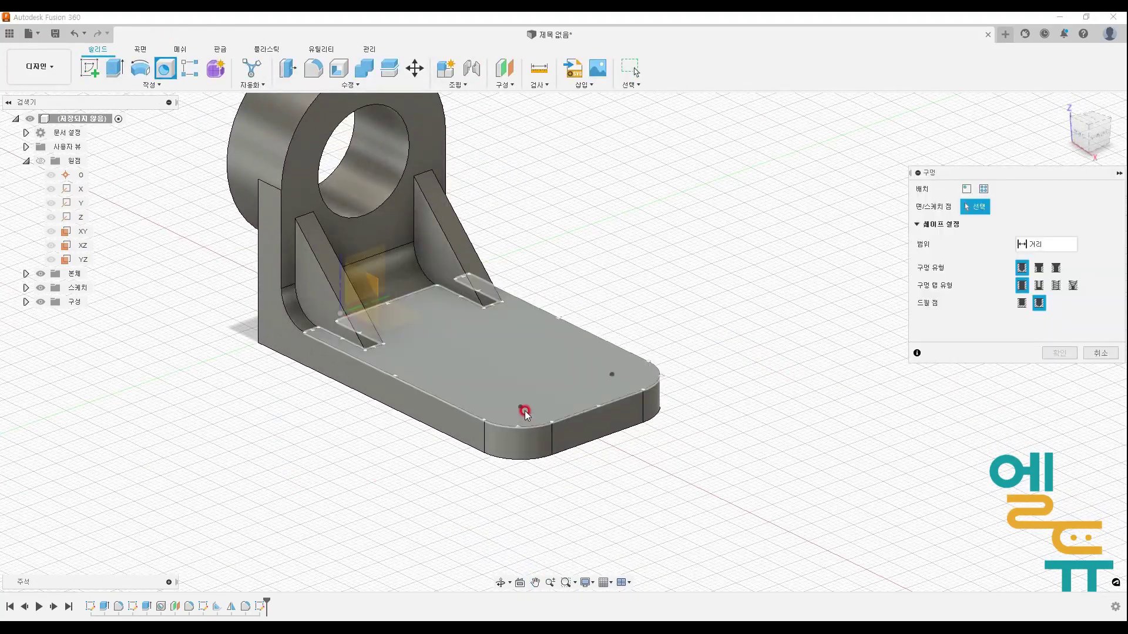
click(524, 412)
click(612, 374)
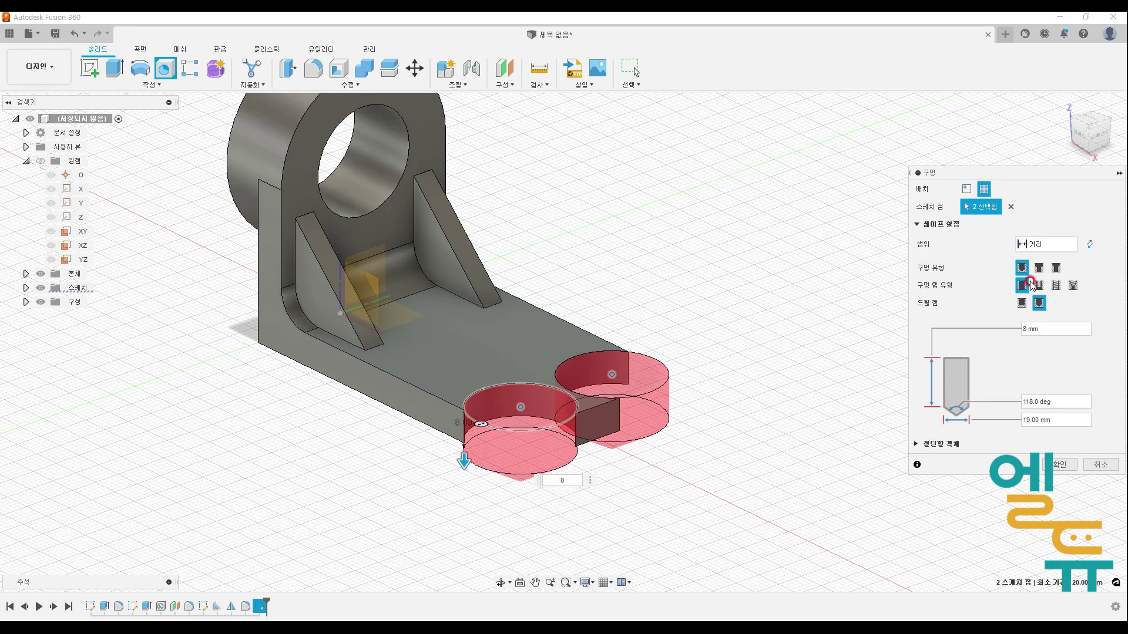
click(1045, 243)
click(1037, 284)
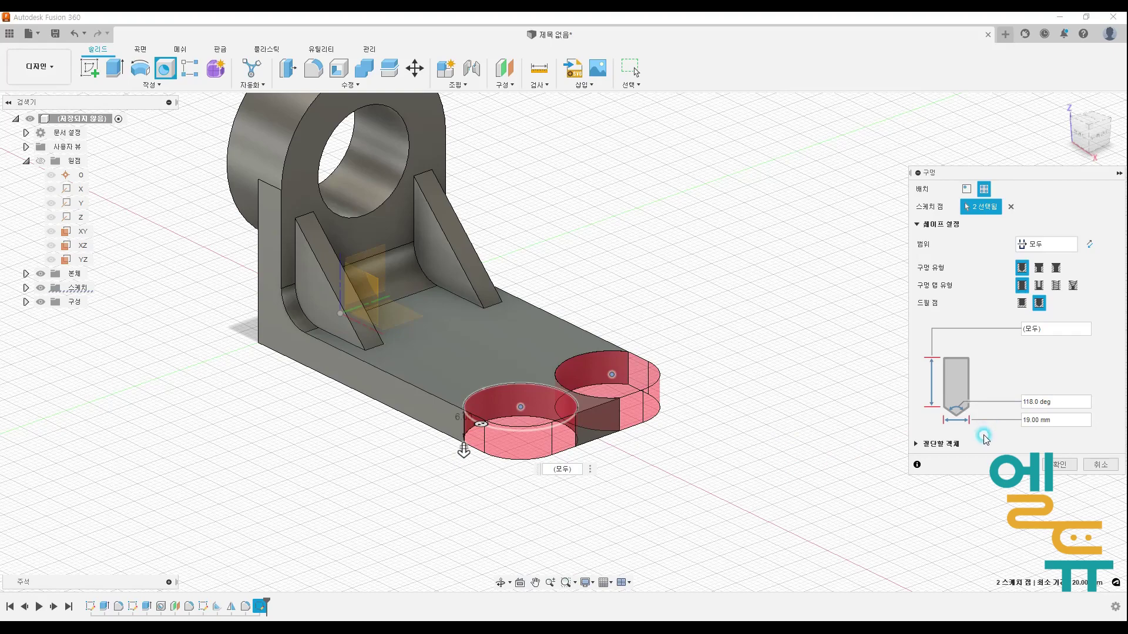
drag(1088, 420, 1007, 422)
click(1055, 462)
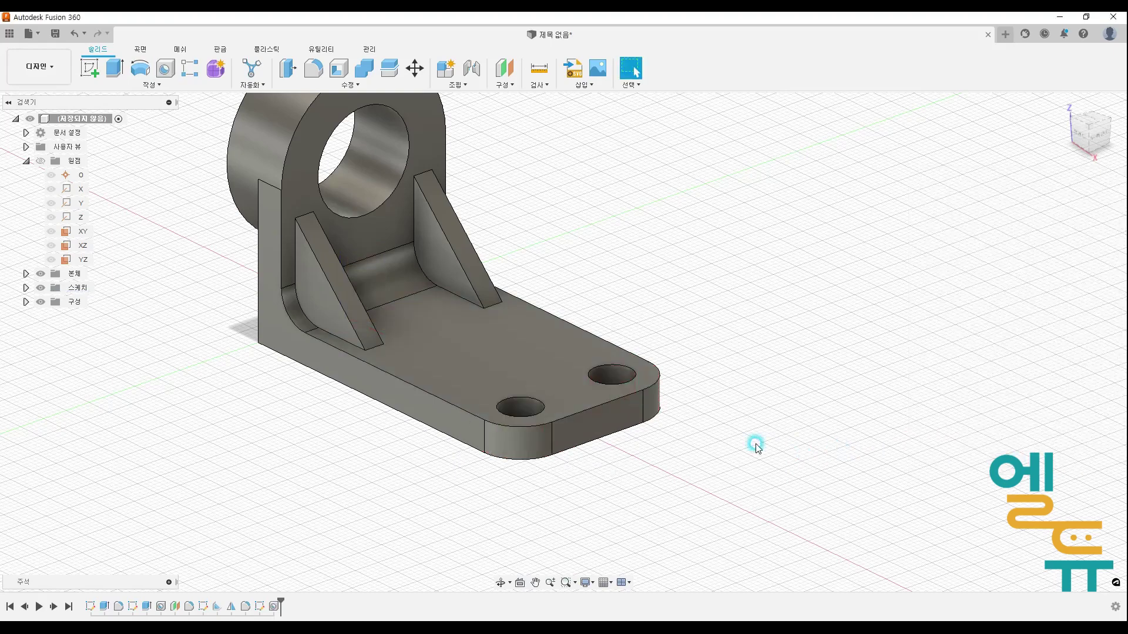
- Start a new sketch on the base plate's top face
shift+middle_drag(668, 497, 672, 456)
click(547, 314)
right_click(547, 316)
click(737, 236)
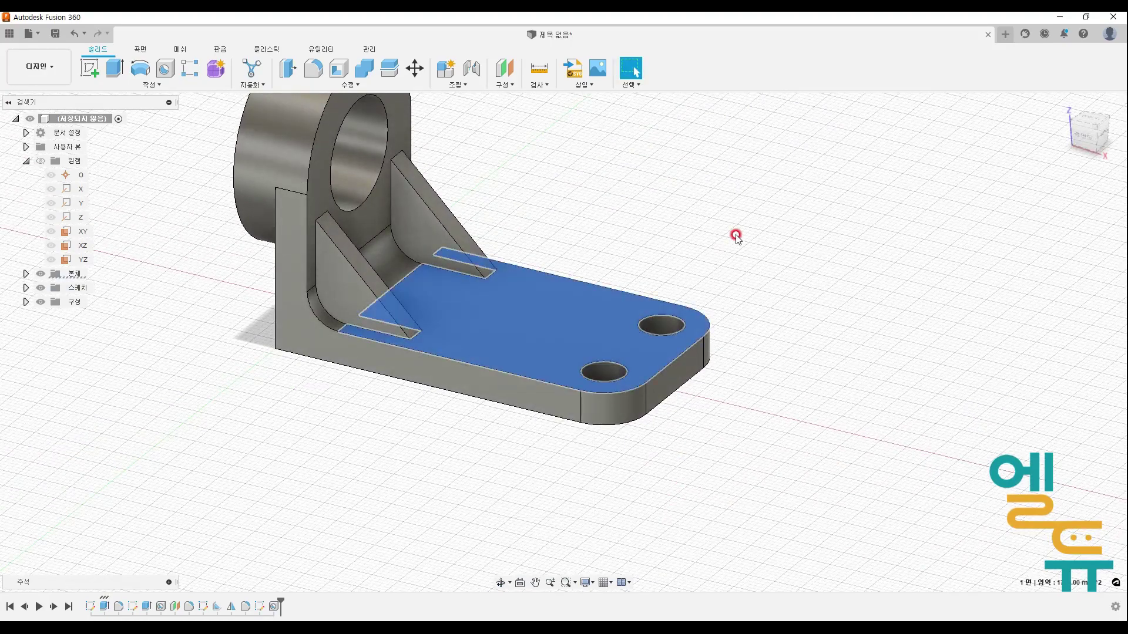
click(764, 232)
click(519, 329)
right_click(519, 329)
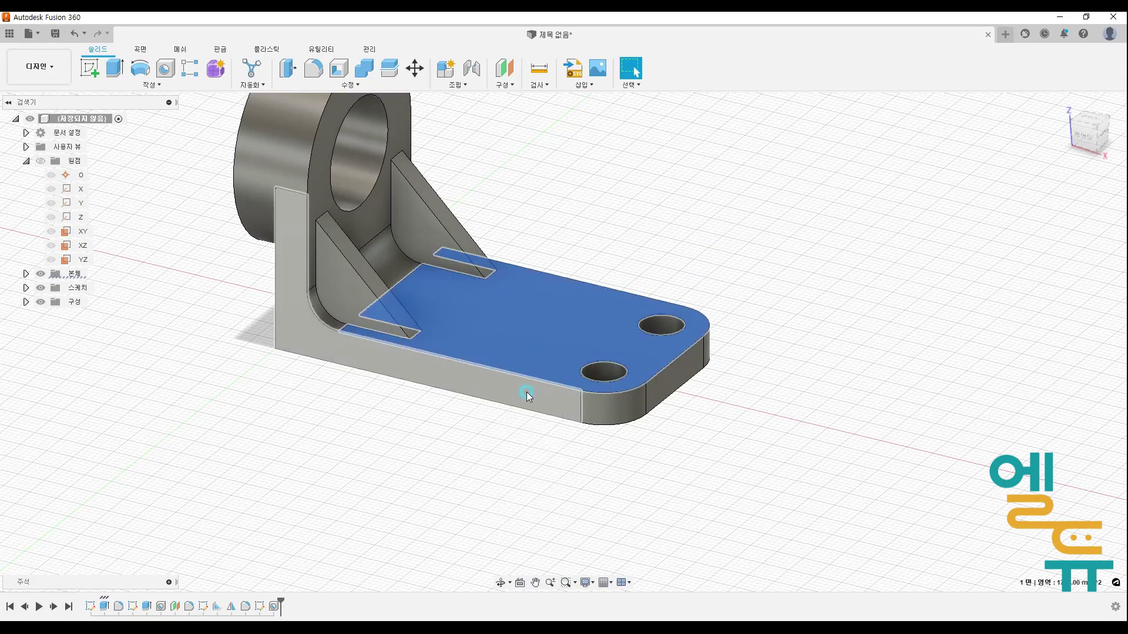
click(504, 391)
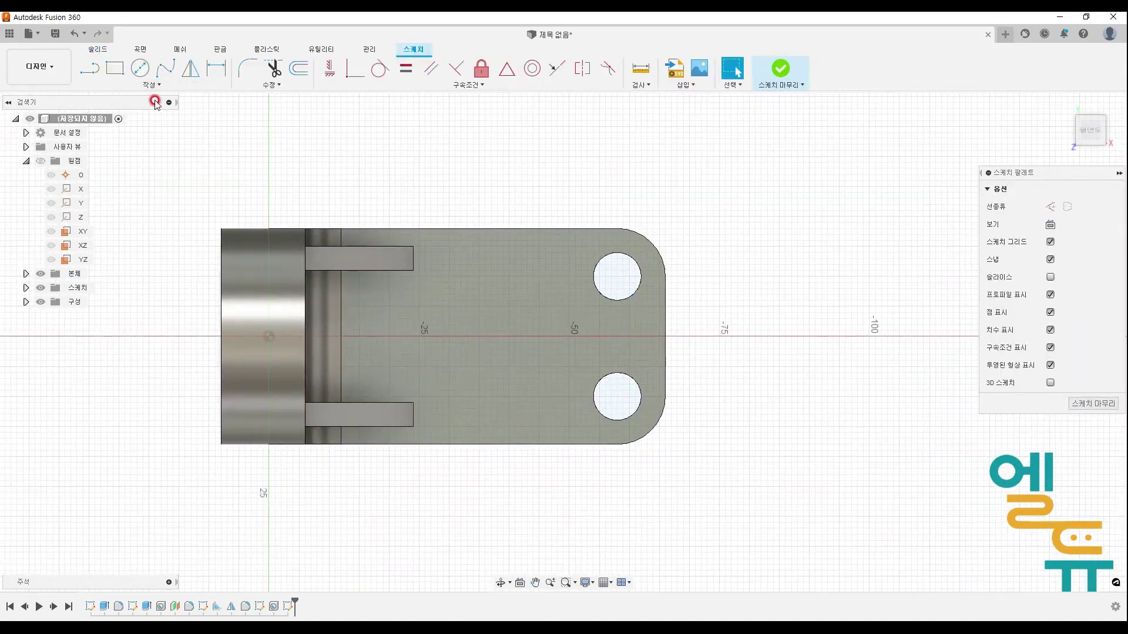
- Sketch a centre-point slot along the plate's centreline, about 20 mm between arc centres and about 5 mm in end radius
click(166, 88)
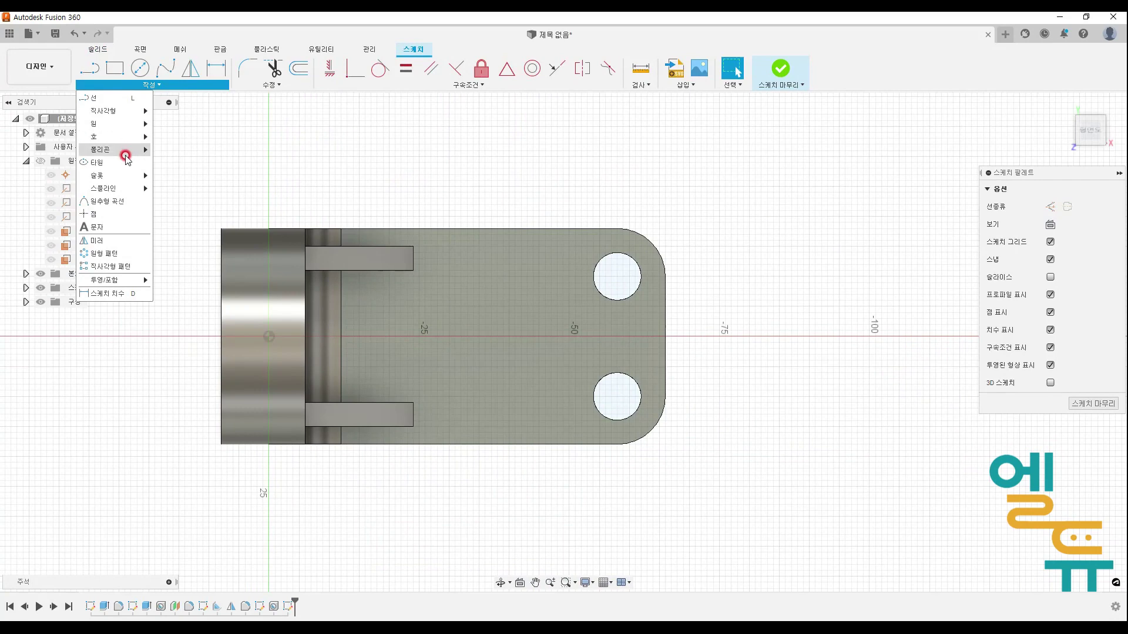
mouse_move(122, 180)
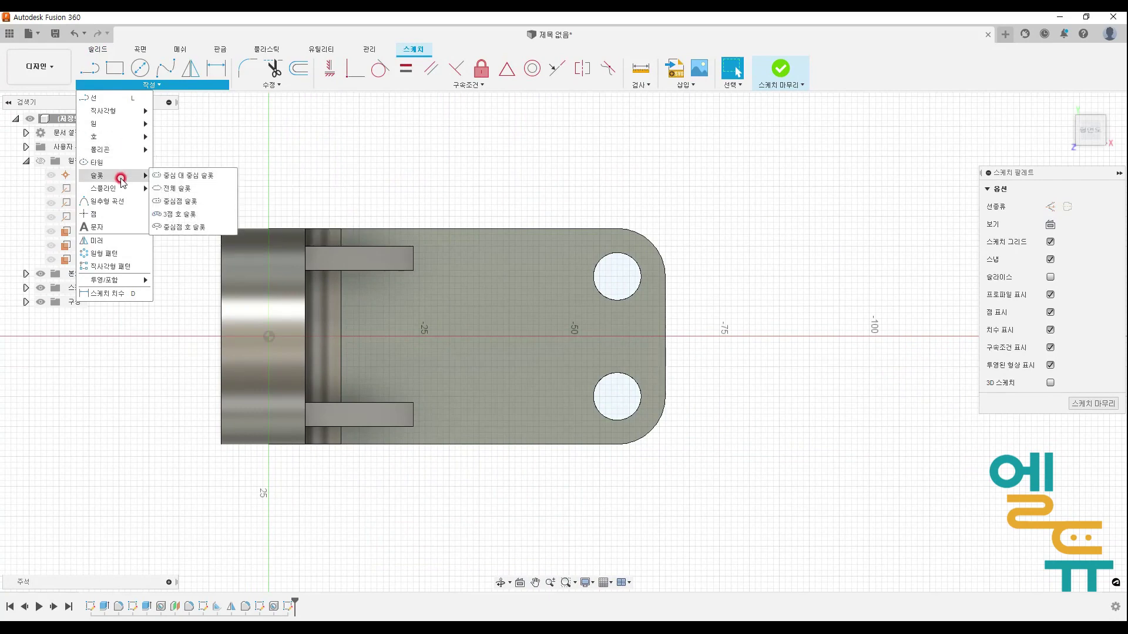
click(170, 201)
click(503, 336)
click(563, 336)
click(568, 321)
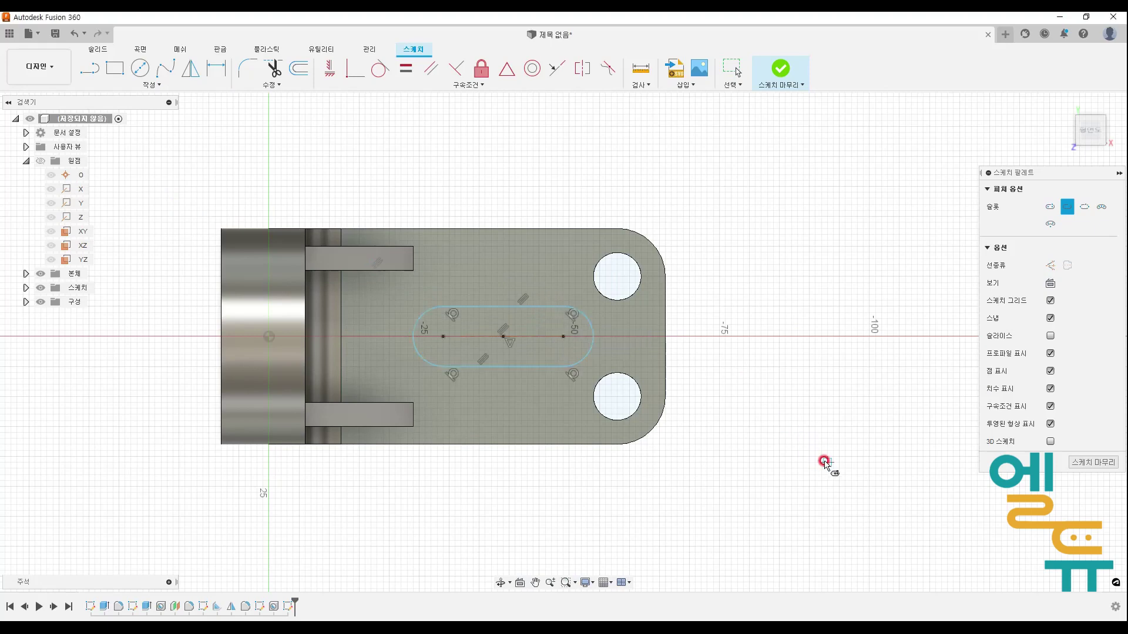
key(Escape)
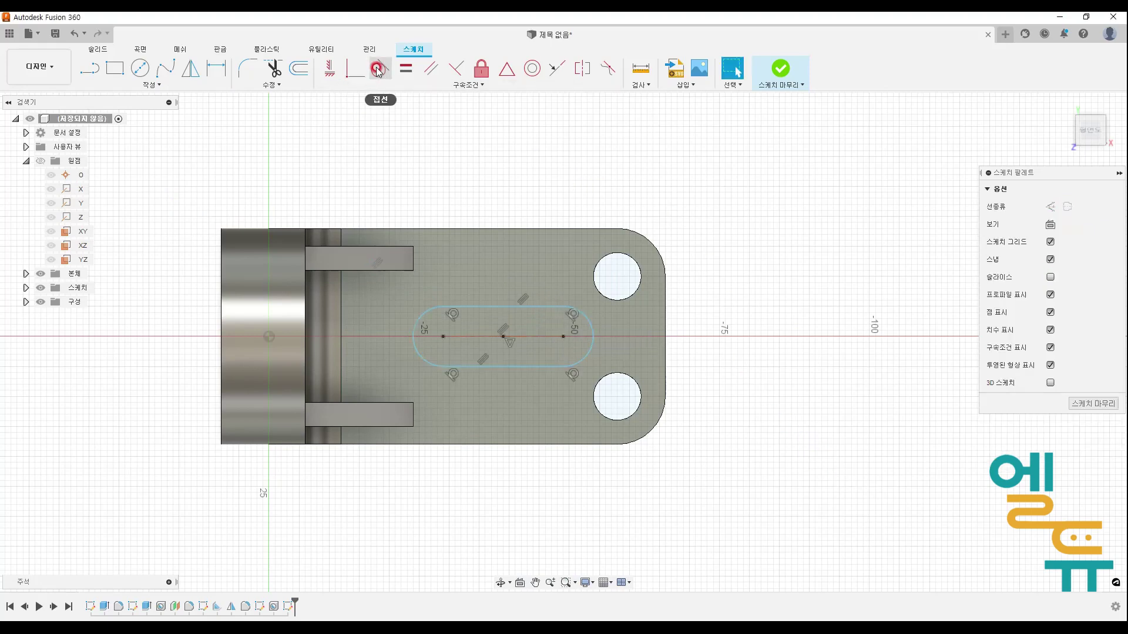
- Dimension the slot with 8 mm between its arc centres and a 4 mm end radius
click(217, 68)
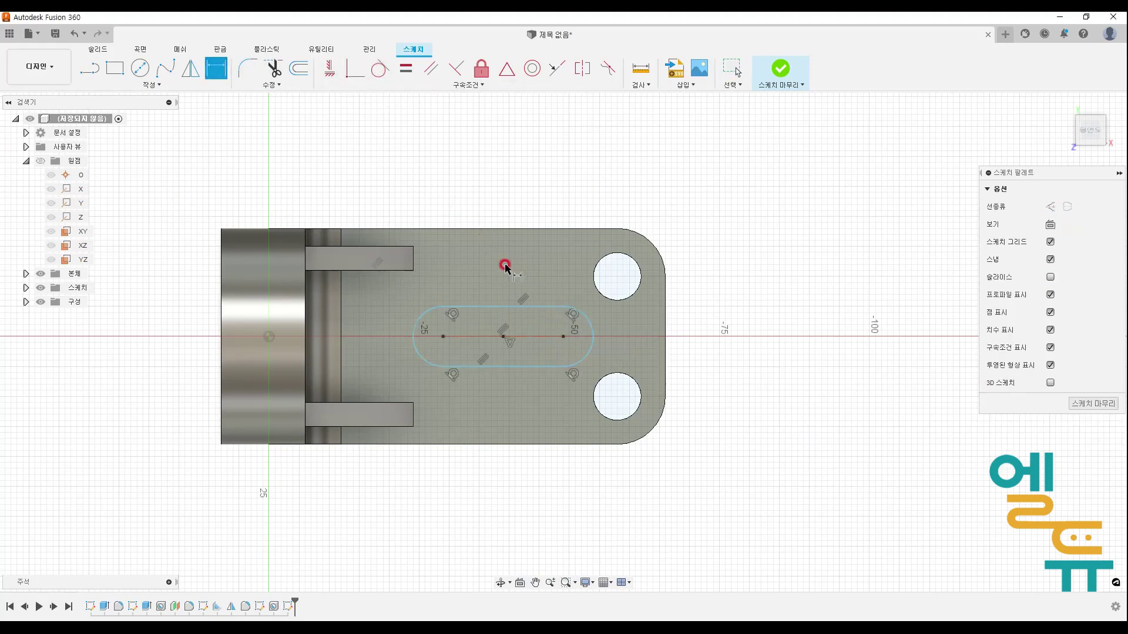
click(533, 336)
click(526, 178)
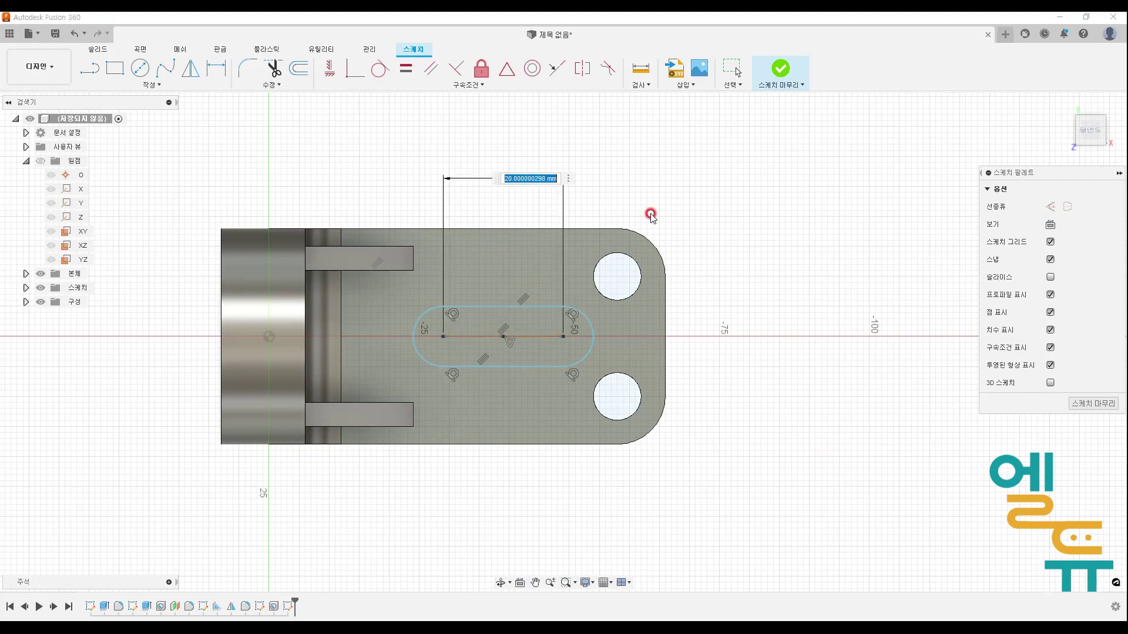
text(8)
key(Return)
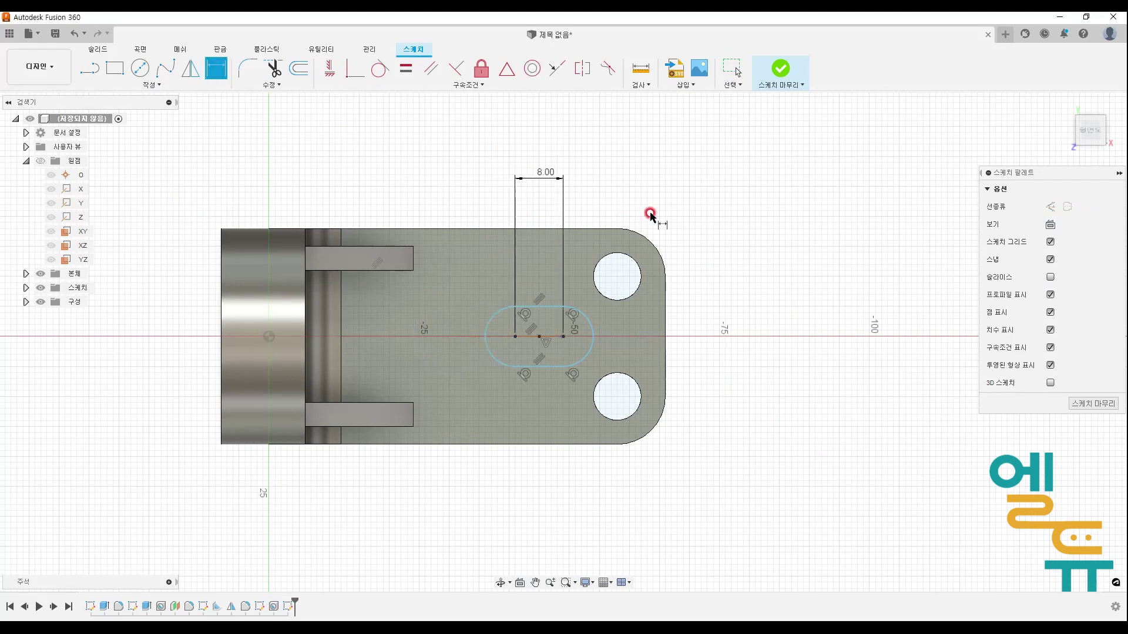
click(492, 323)
click(416, 191)
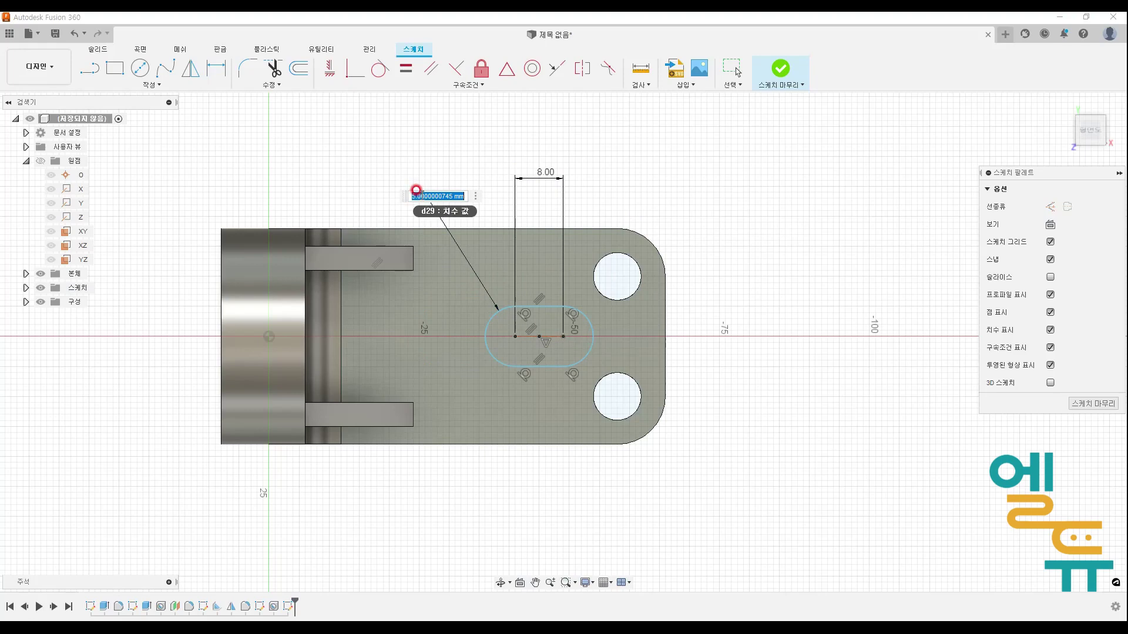
text(4)
key(Return)
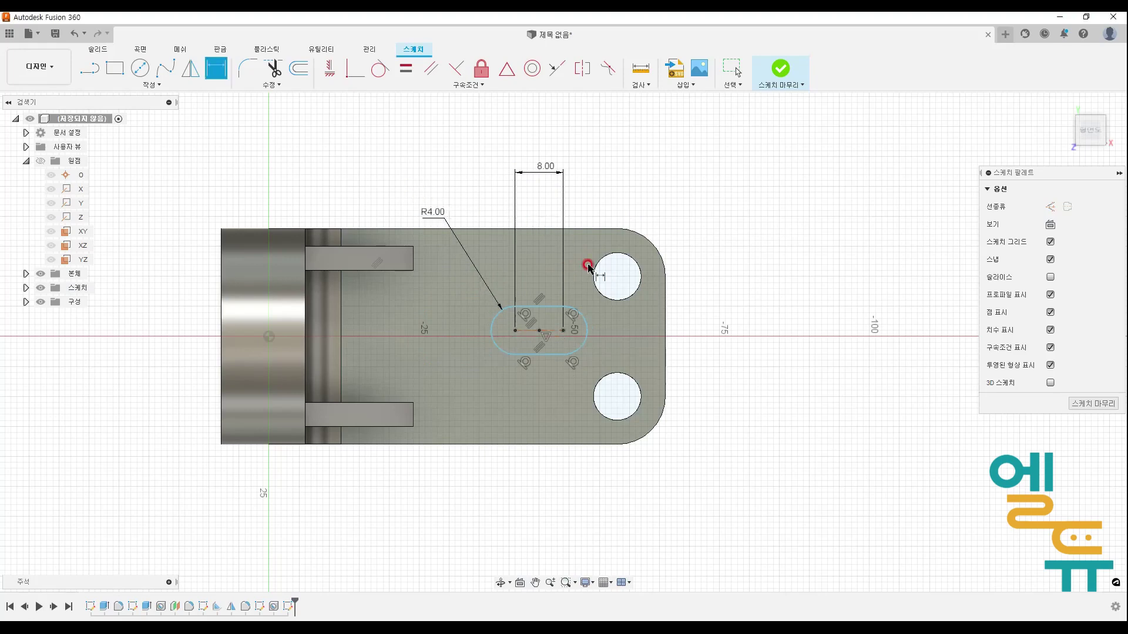
key(Escape)
- Move the slot toward the ribs and constrain its arc centre horizontally to the sketch origin
drag(564, 330, 527, 310)
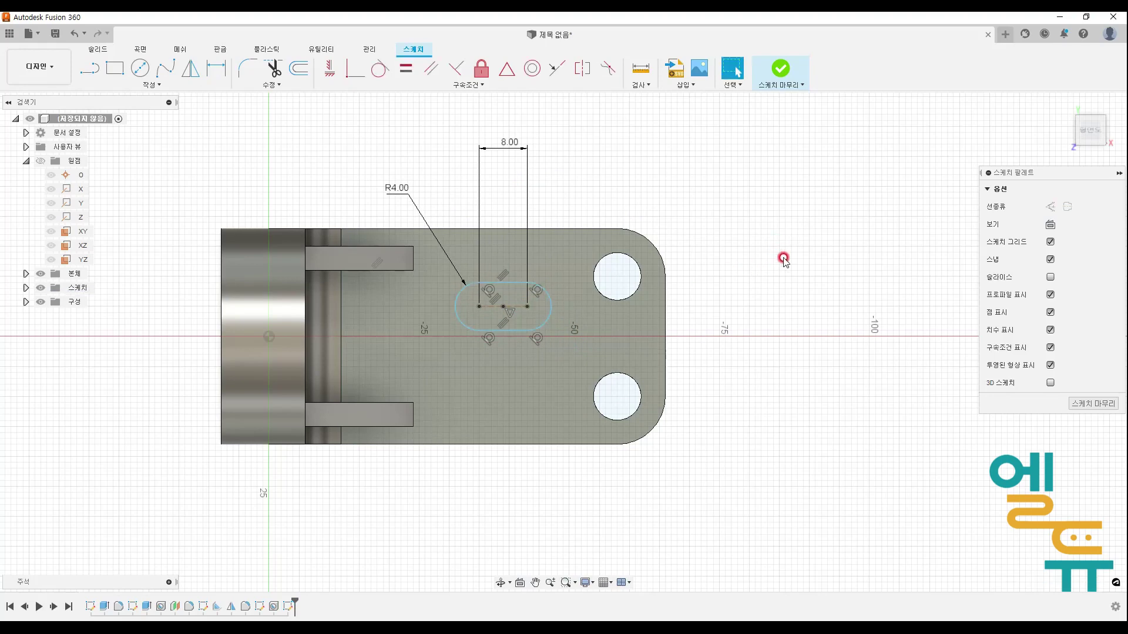
click(329, 69)
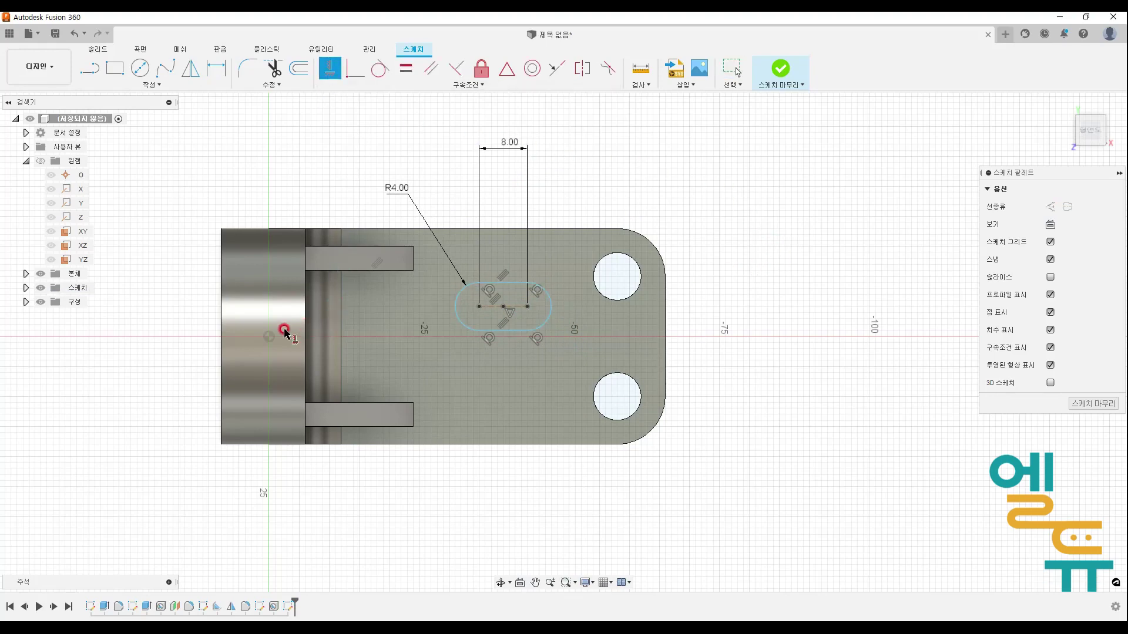
click(271, 336)
click(479, 306)
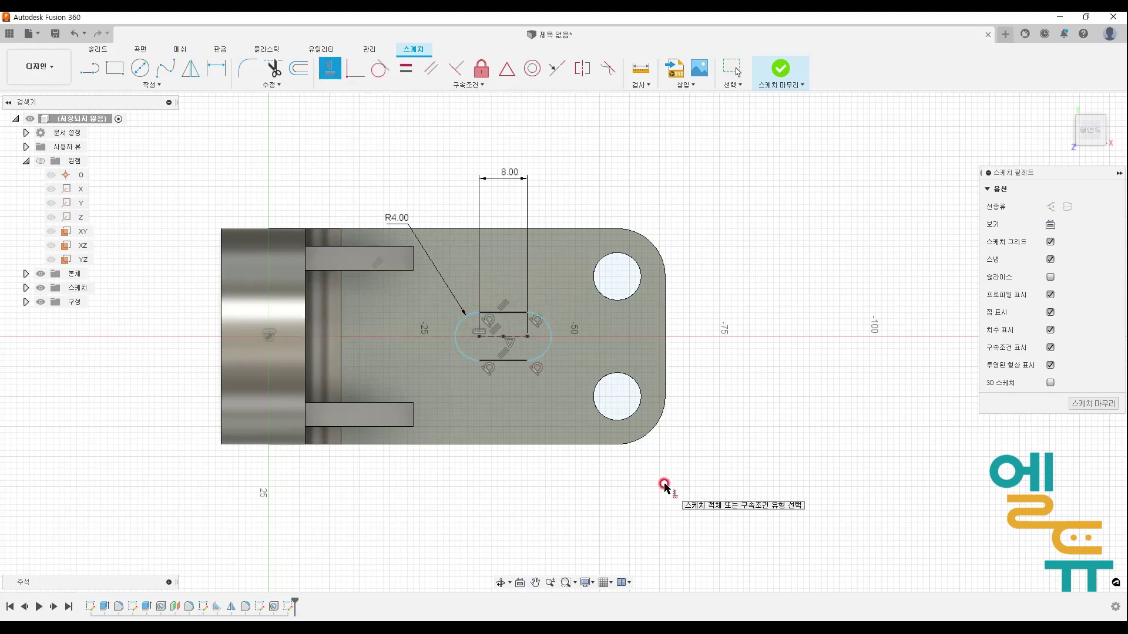
- Dimension the distance from the plate's free end edge to the slot's nearer arc centre as 23 mm
key(d)
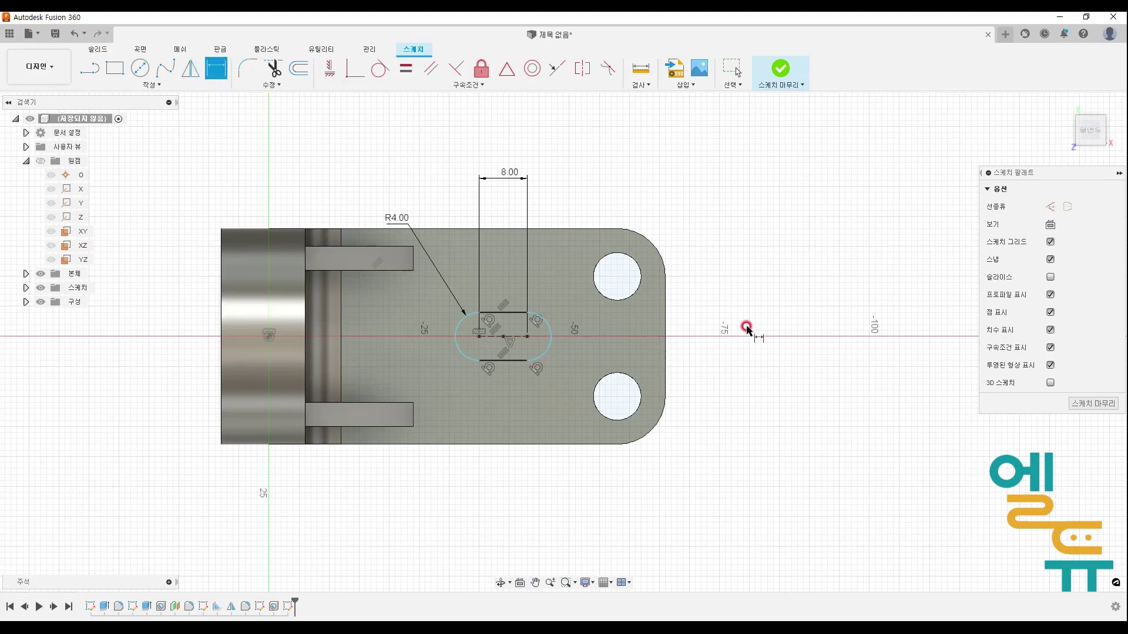
click(666, 312)
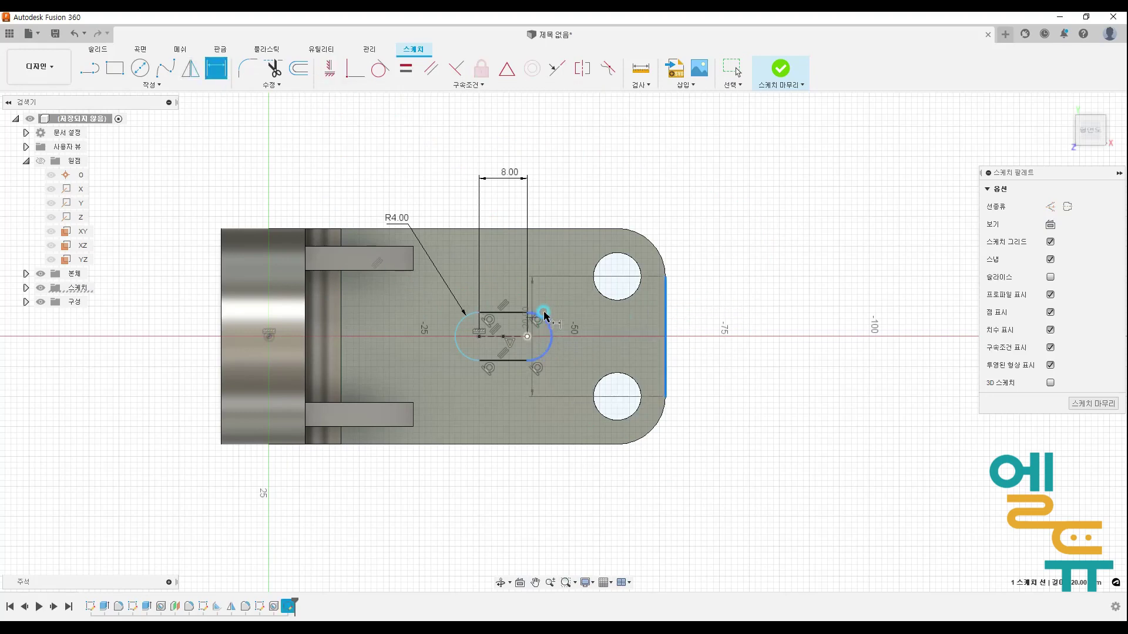
click(544, 317)
click(564, 181)
text(23)
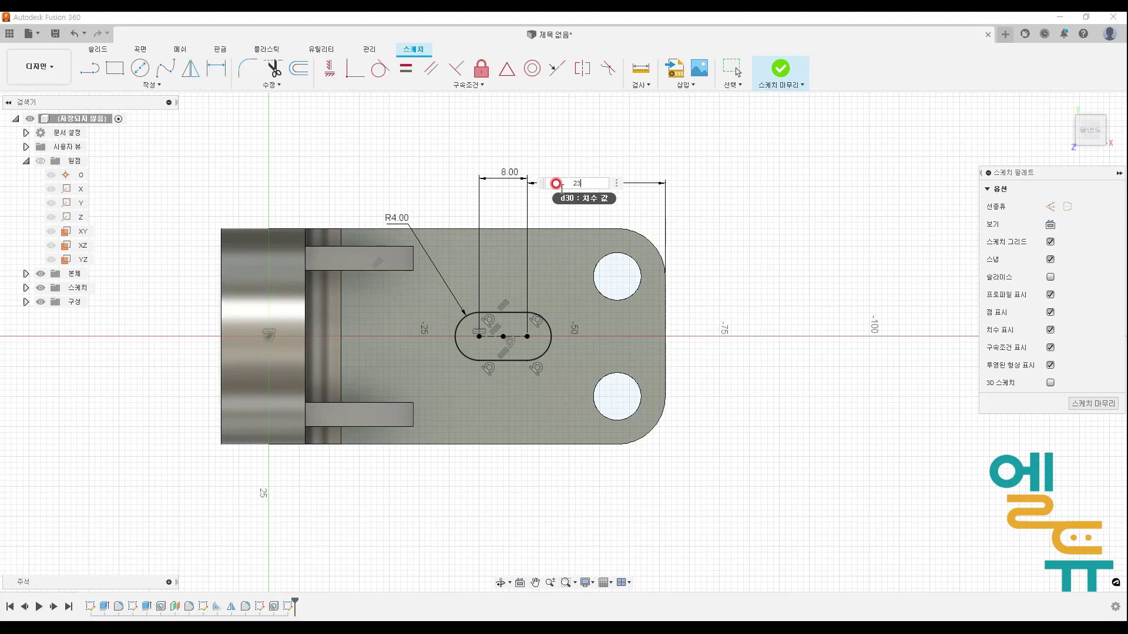
key(Return)
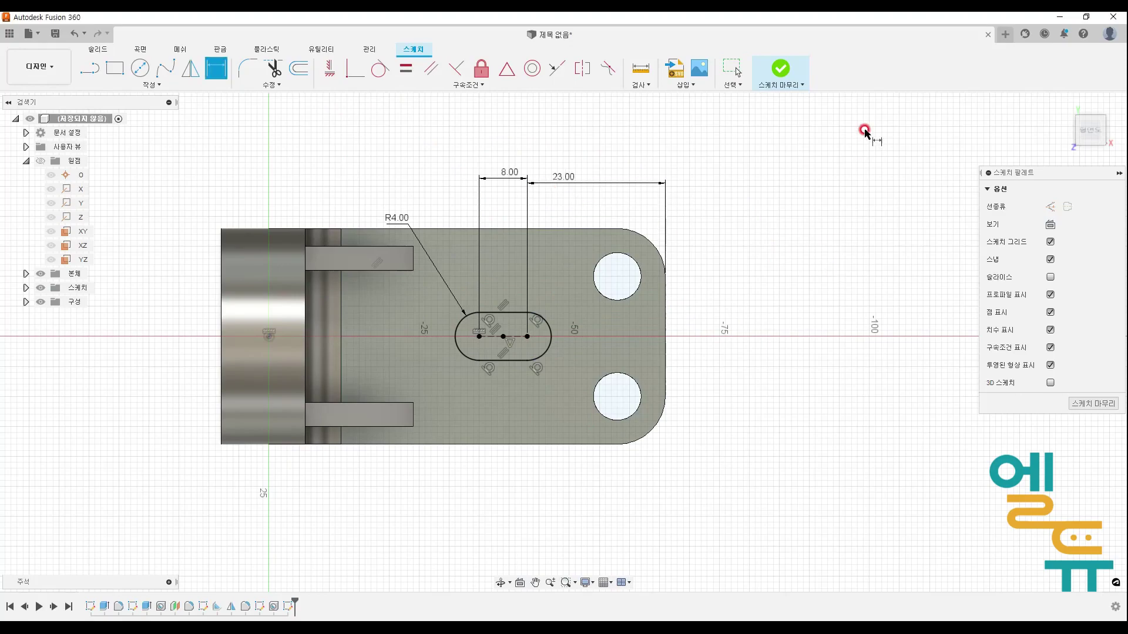
- Finish the sketch and extrude-cut the slot profile through all of the base plate
click(781, 70)
shift+middle_drag(811, 348, 798, 357)
click(117, 70)
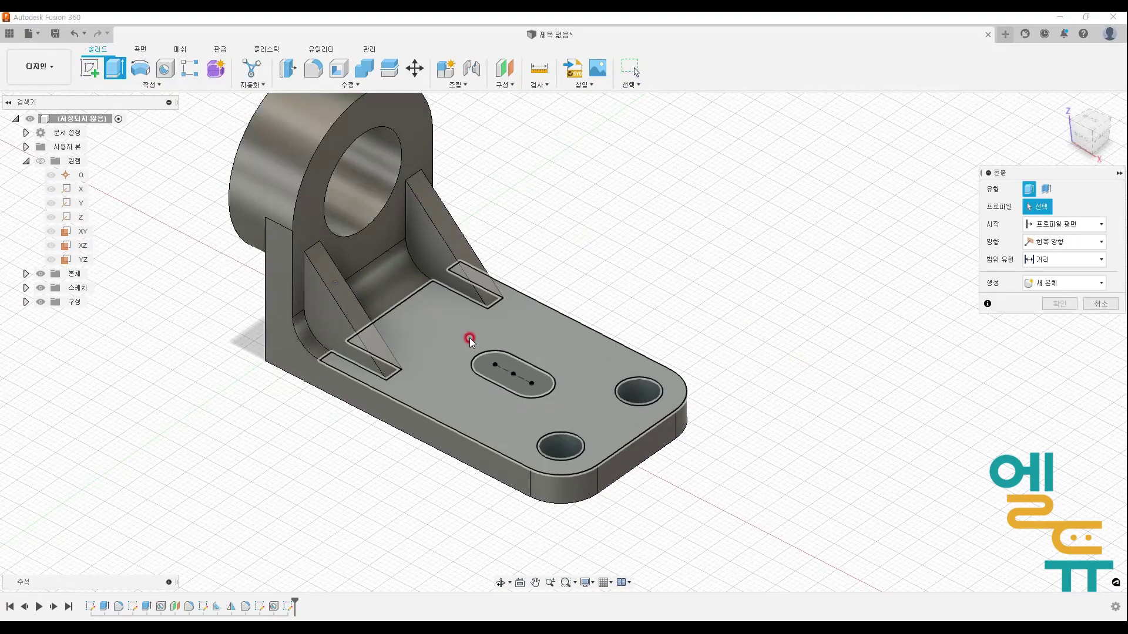
click(496, 361)
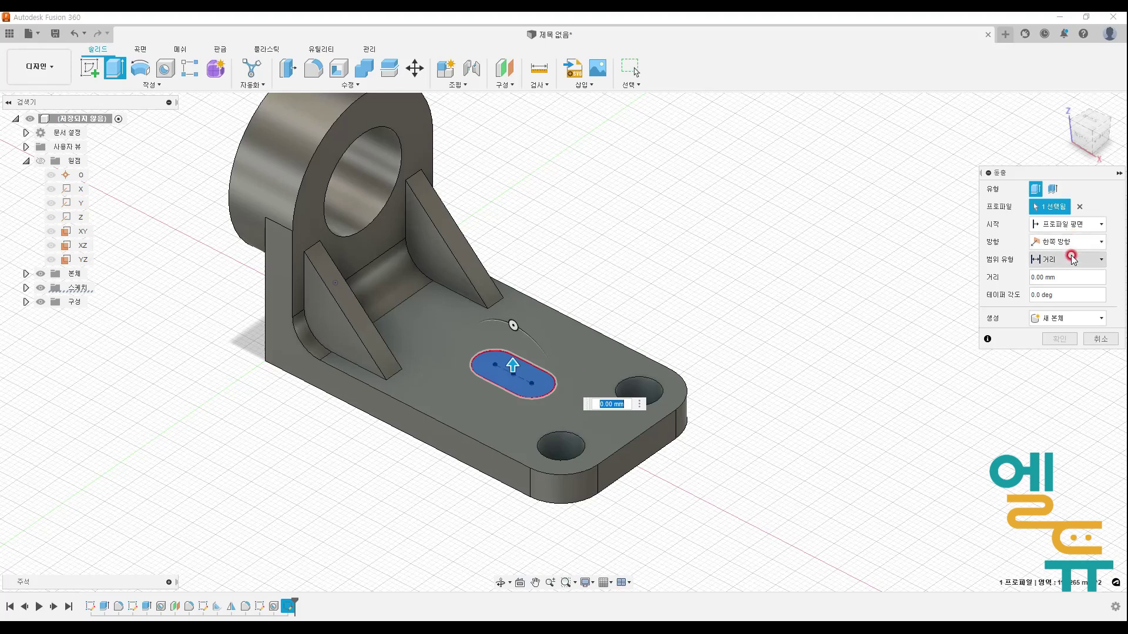
click(1036, 264)
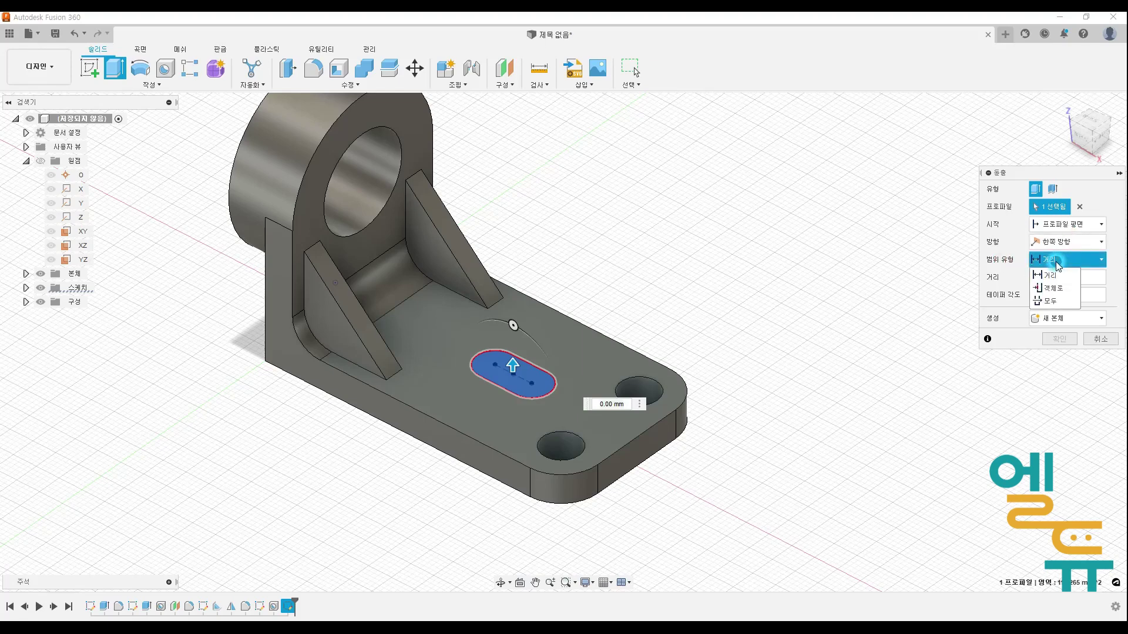
click(1062, 302)
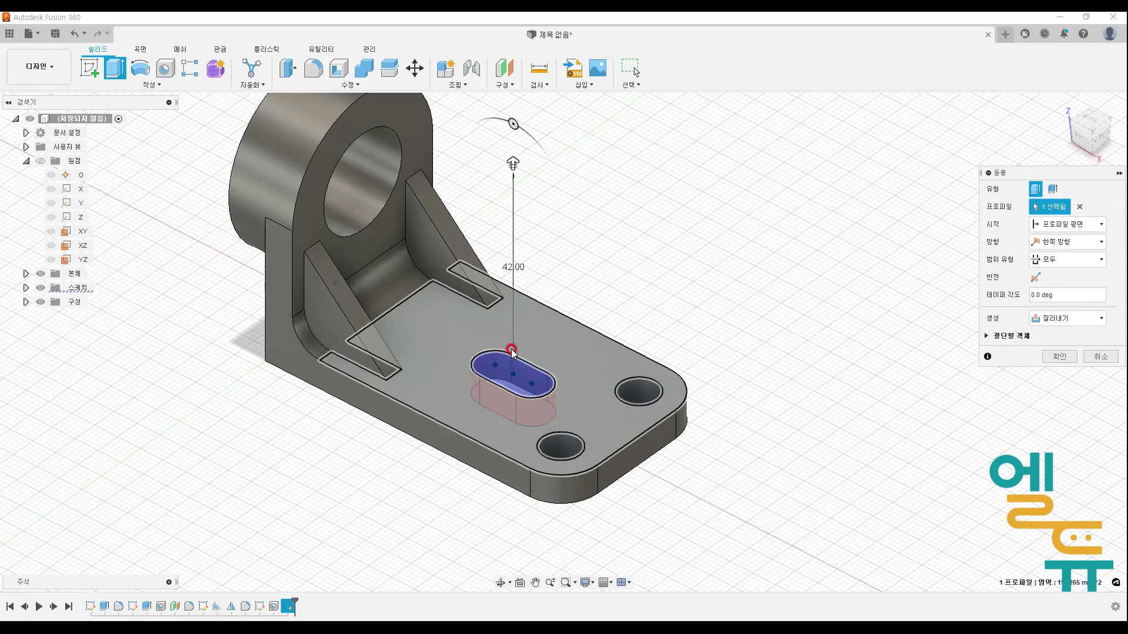
click(1045, 320)
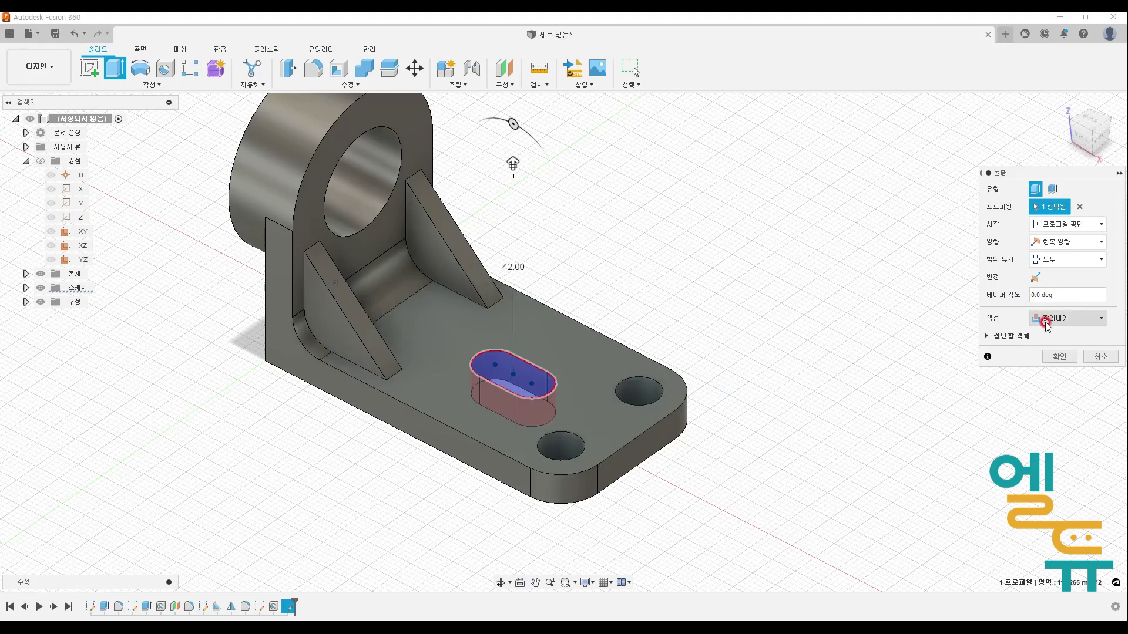
click(1062, 357)
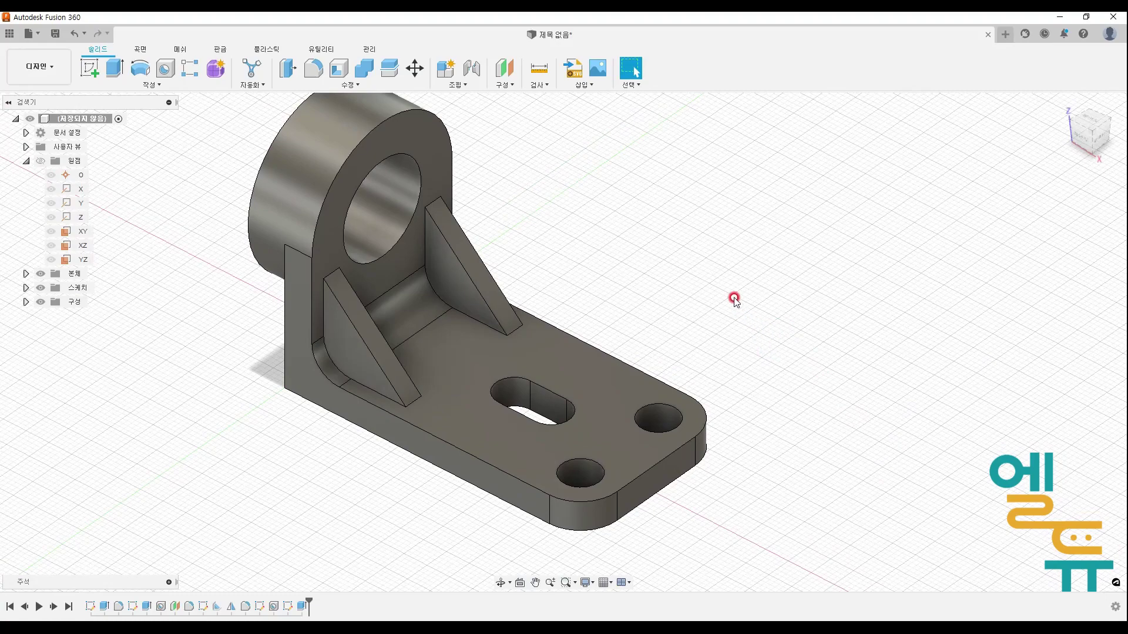
shift+middle_drag(773, 308, 853, 314)
middle_drag(688, 280, 708, 316)
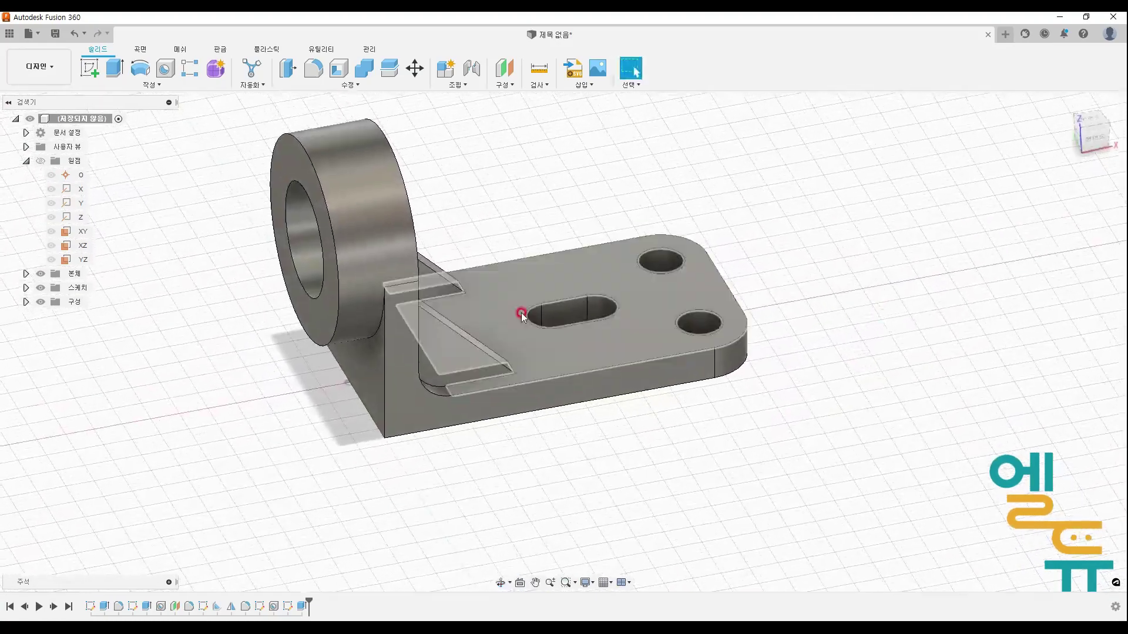
mouse_move(0, 253)
mouse_down()
mouse_move(305, 178)
mouse_move(379, 126)
mouse_up()
mouse_move(358, 378)
mouse_down()
mouse_move(346, 403)
mouse_move(338, 361)
mouse_move(367, 385)
mouse_move(358, 398)
mouse_up()
mouse_move(367, 471)
mouse_down()
mouse_move(357, 456)
mouse_move(362, 474)
mouse_up()
key(Escape)
drag(317, 111, 166, 139)
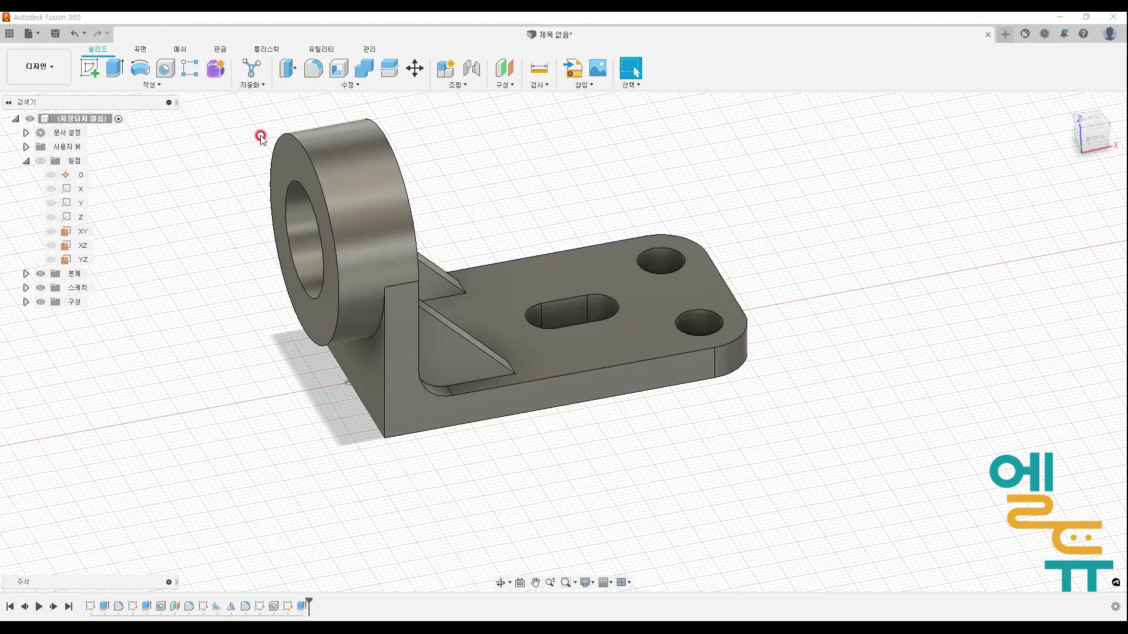
- Chamfer the outer circular edge of the boss's rear face by an equal distance of 1.5 mm
click(352, 85)
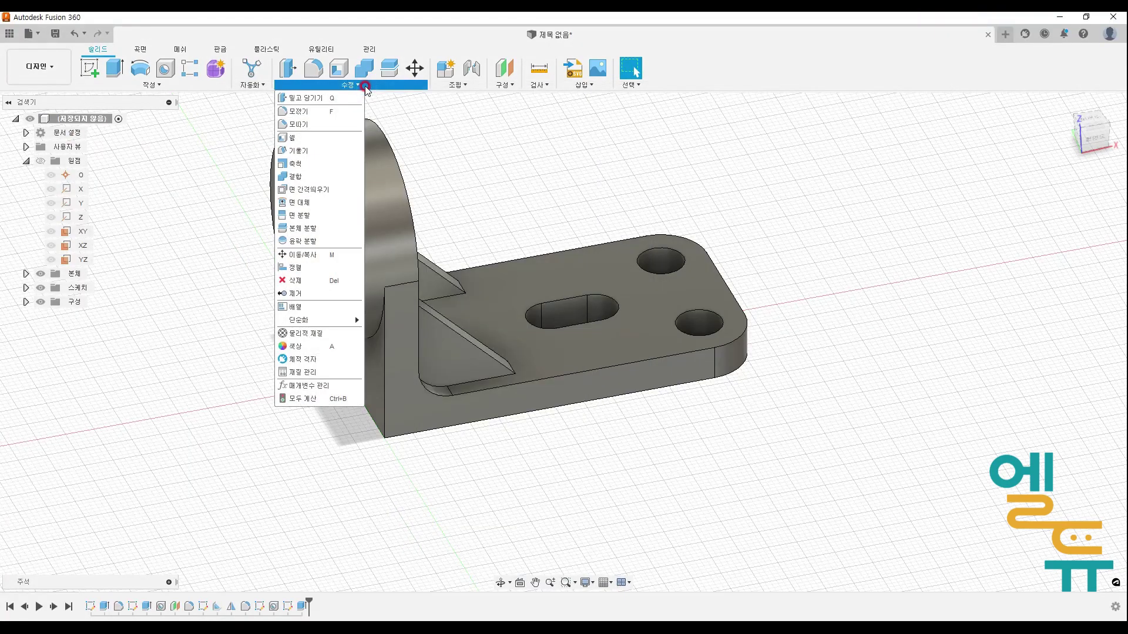
click(341, 123)
click(272, 134)
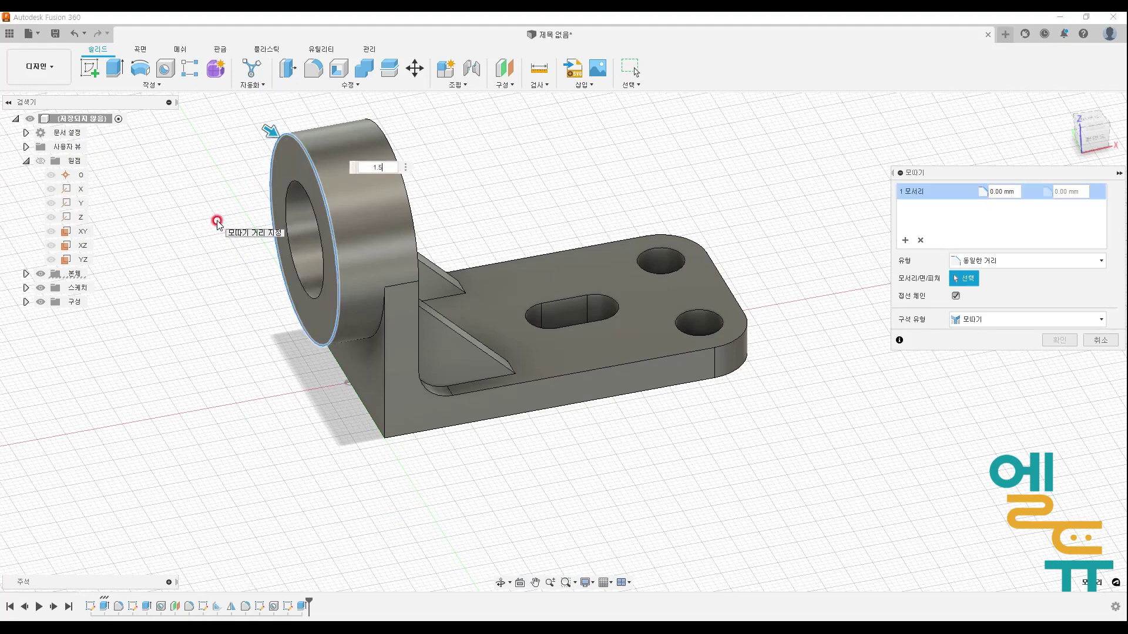
text(1.5)
key(Return)
- Add a second edge set for the bore edge on the boss's rear face with a 1 mm chamfer, and apply the chamfers
click(905, 240)
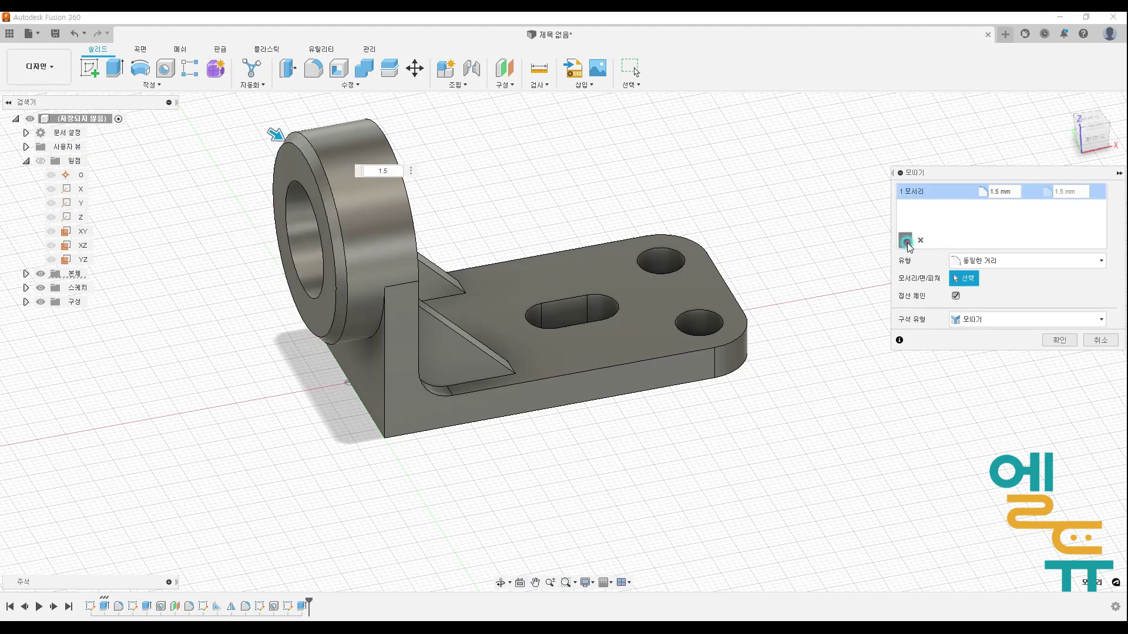
click(295, 191)
click(1011, 207)
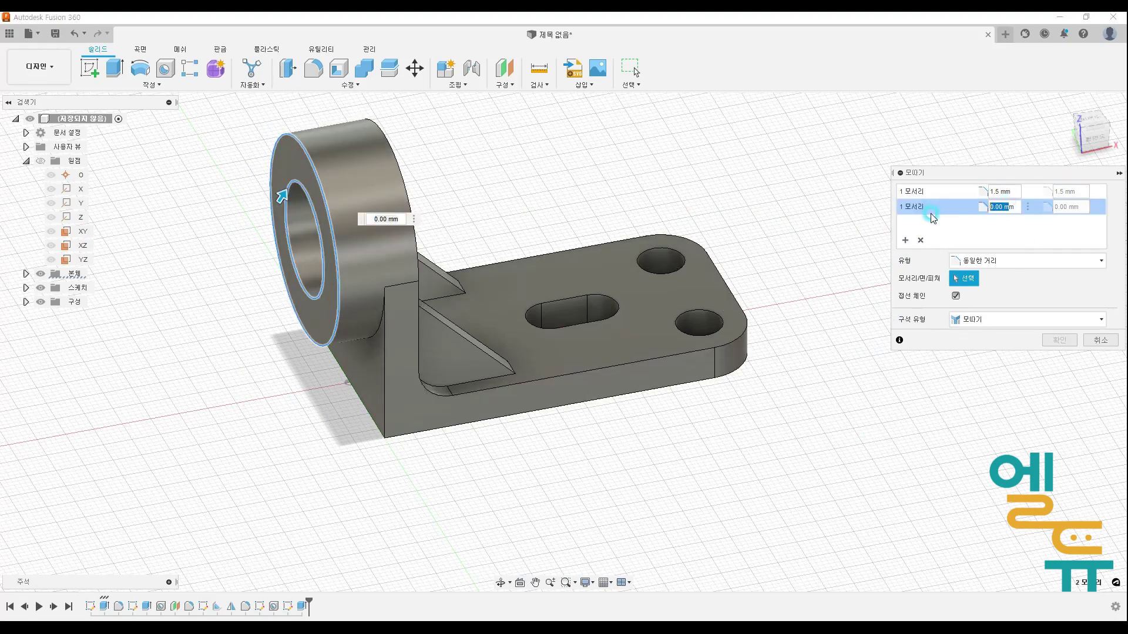
text(1)
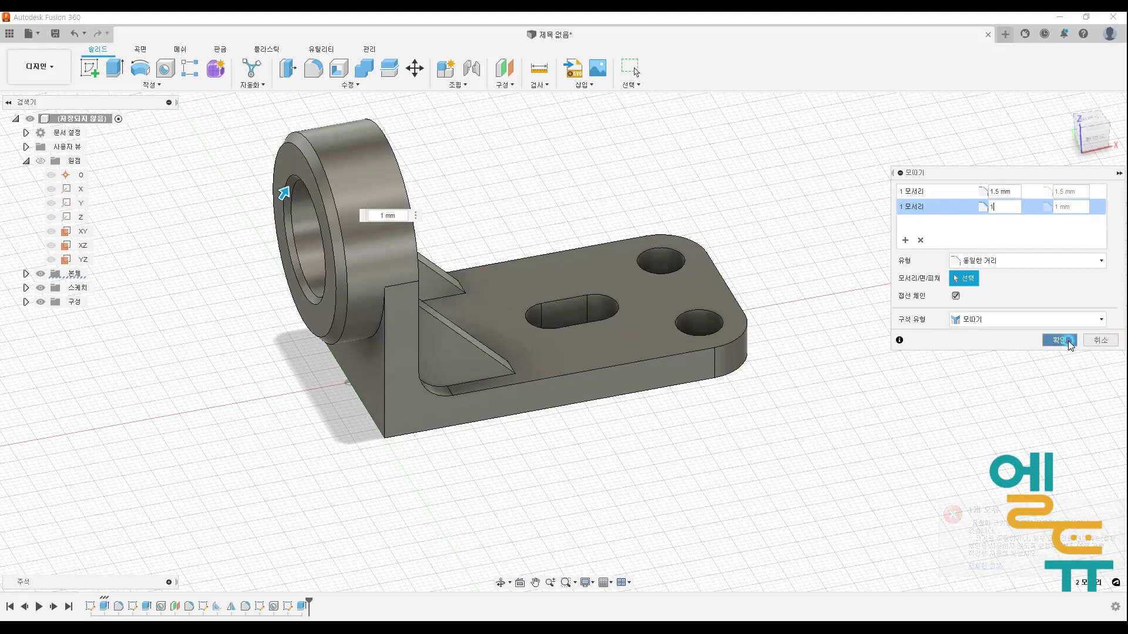
click(1061, 341)
- Apply the plastic appearance ABS(흰색) to the whole bracket body
shift+middle_drag(851, 385, 823, 345)
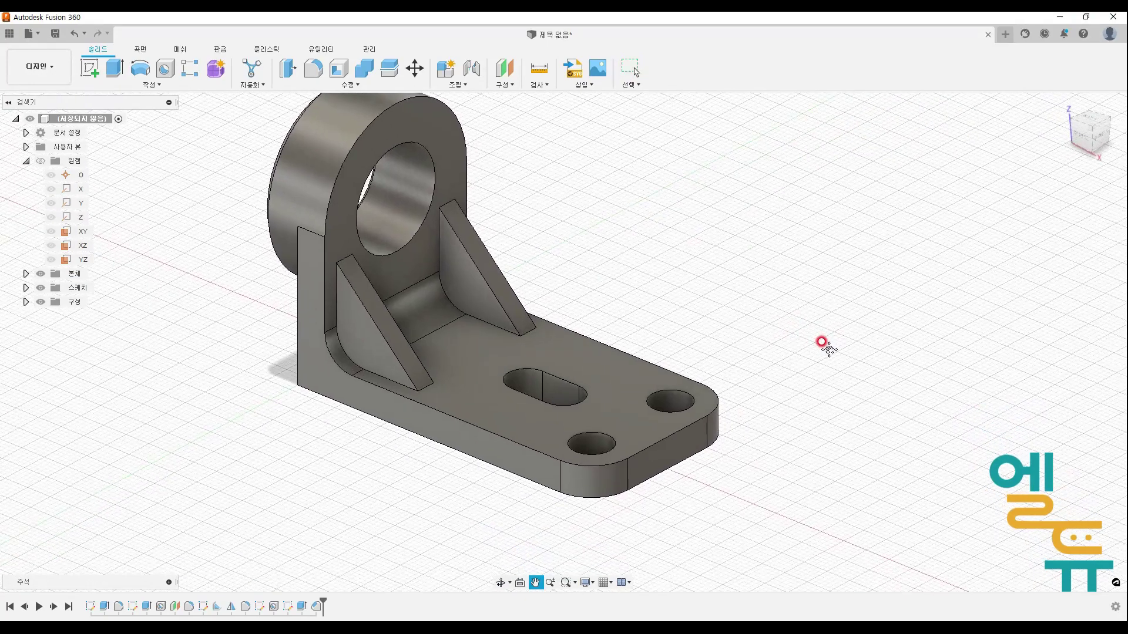
middle_drag(742, 314, 755, 333)
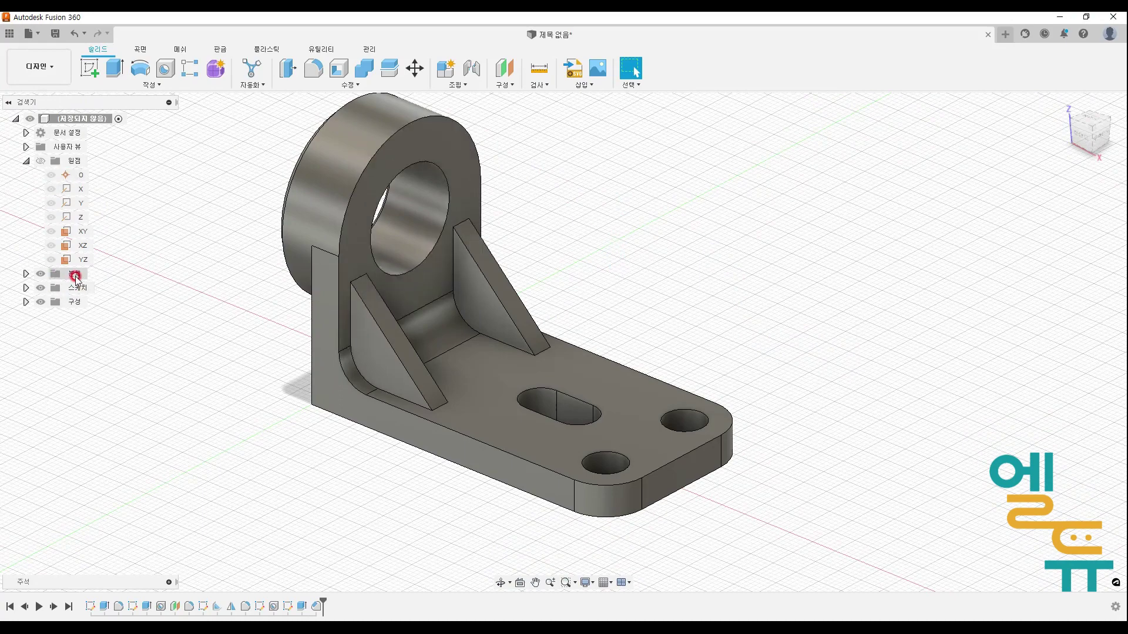
click(82, 293)
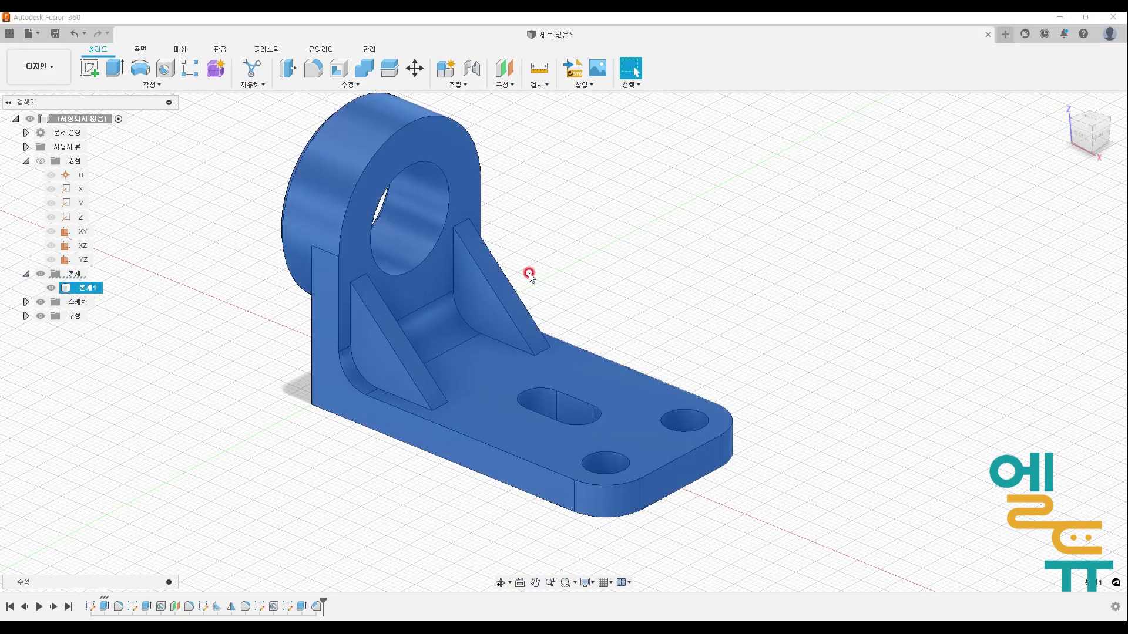
right_click(83, 293)
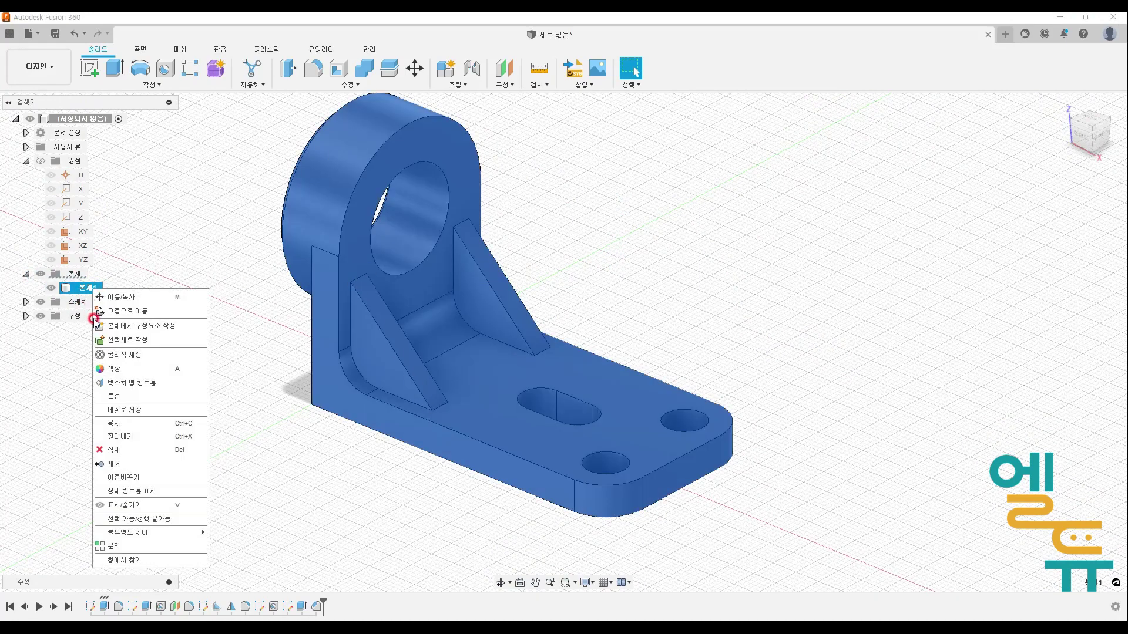
click(139, 365)
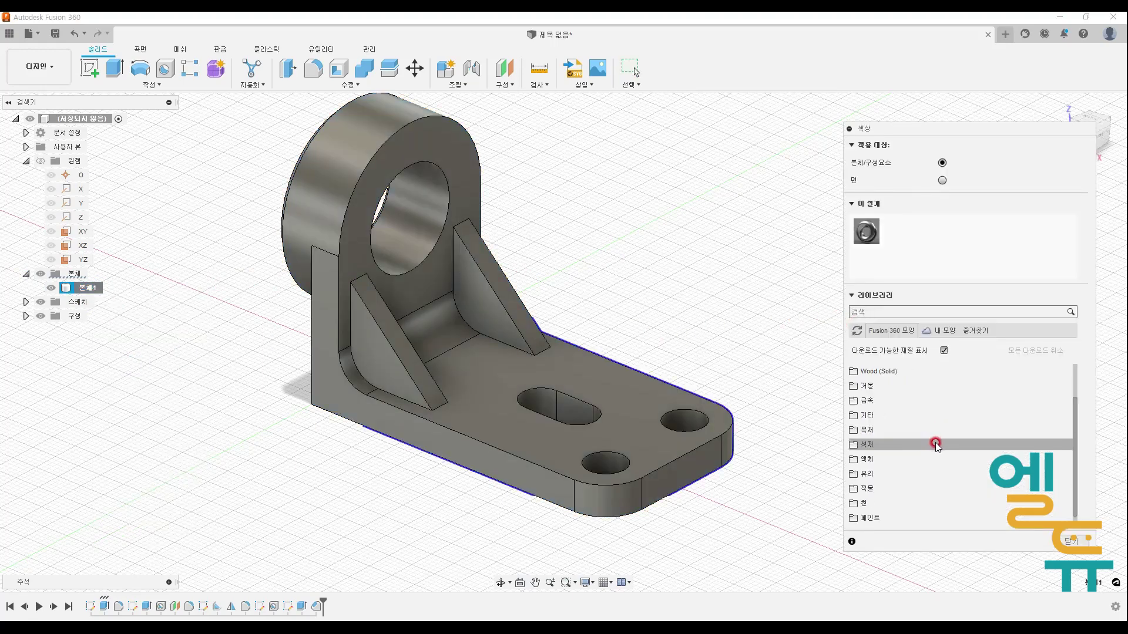
click(878, 501)
click(879, 519)
scroll(937, 470, down, 3)
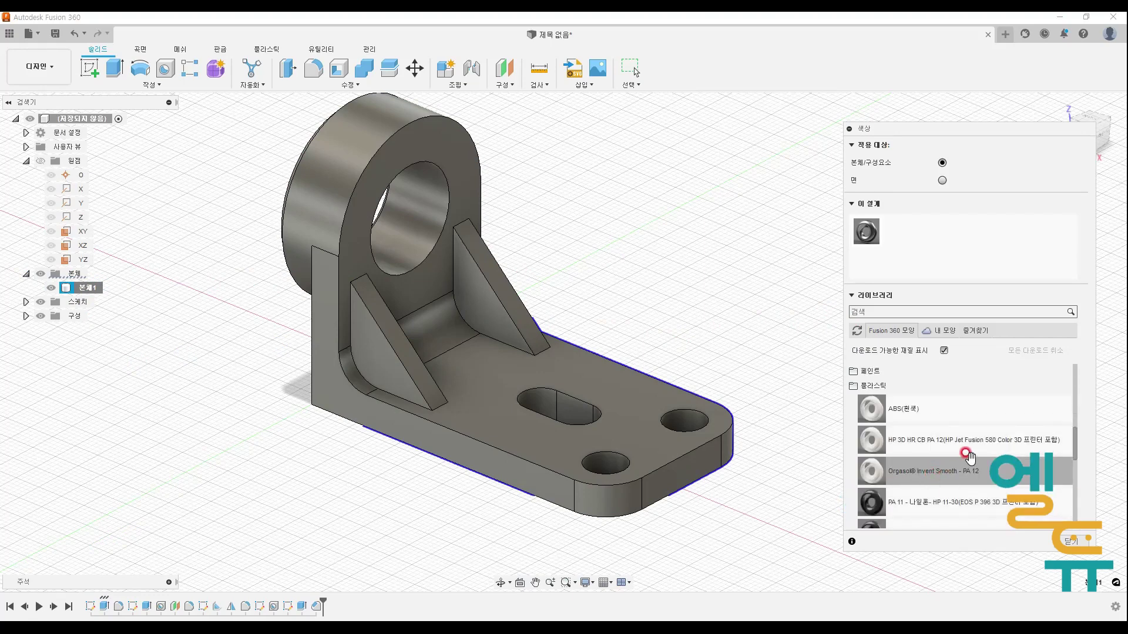
drag(946, 408, 468, 251)
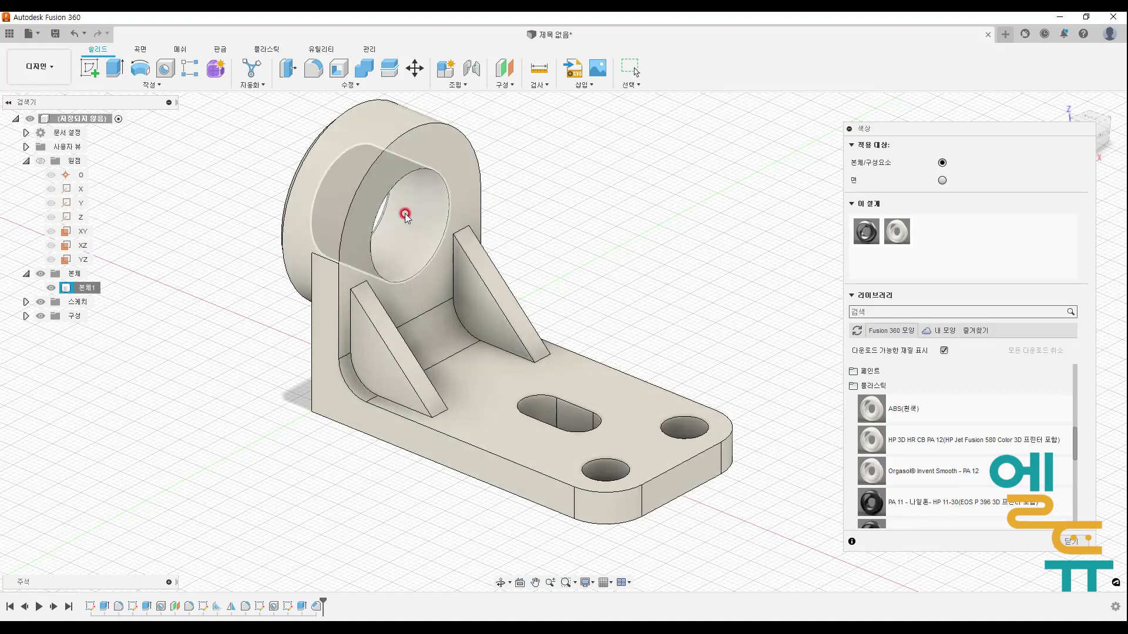
- Switch the appearance target to faces and apply Paek(베이지색) to the boss bore and the two mounting holes
click(940, 179)
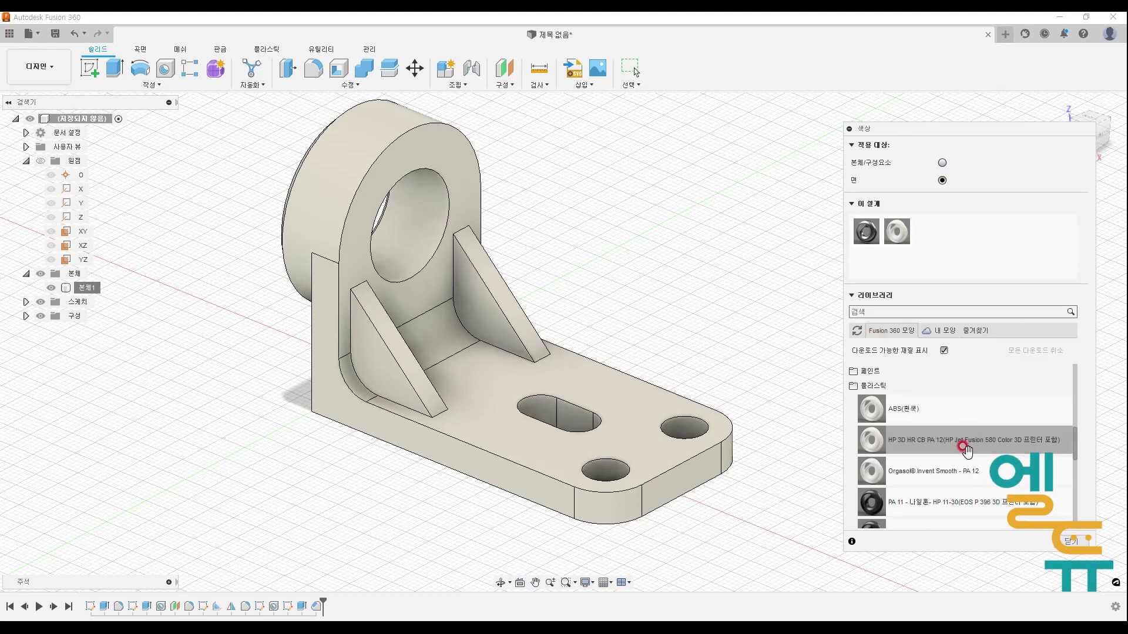
scroll(966, 451, down, 5)
drag(936, 436, 414, 238)
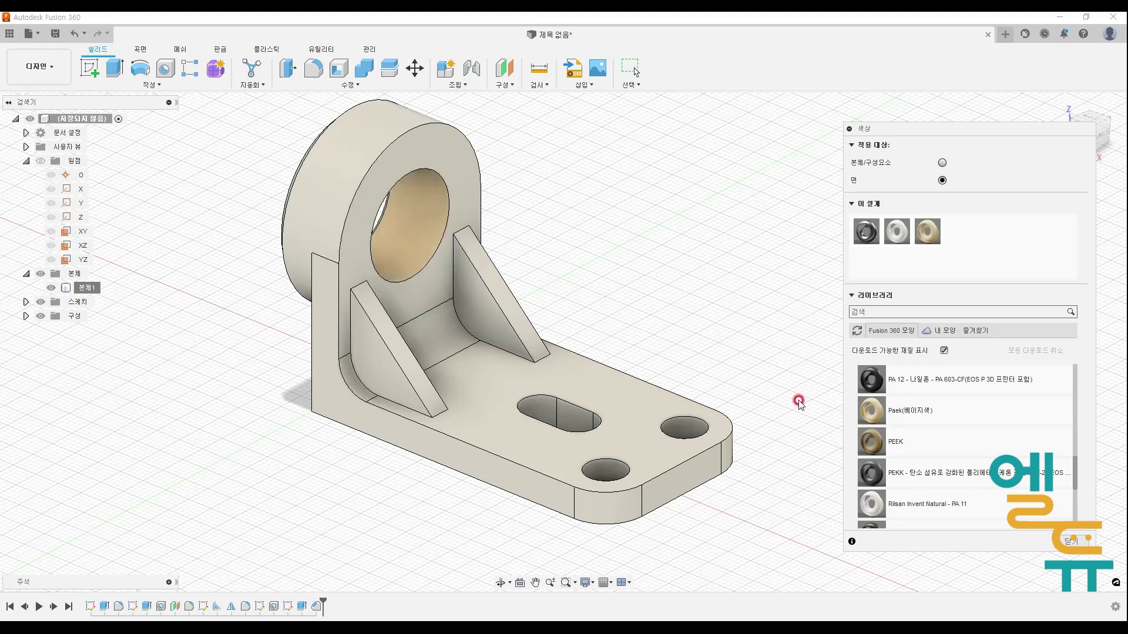
drag(899, 413, 605, 469)
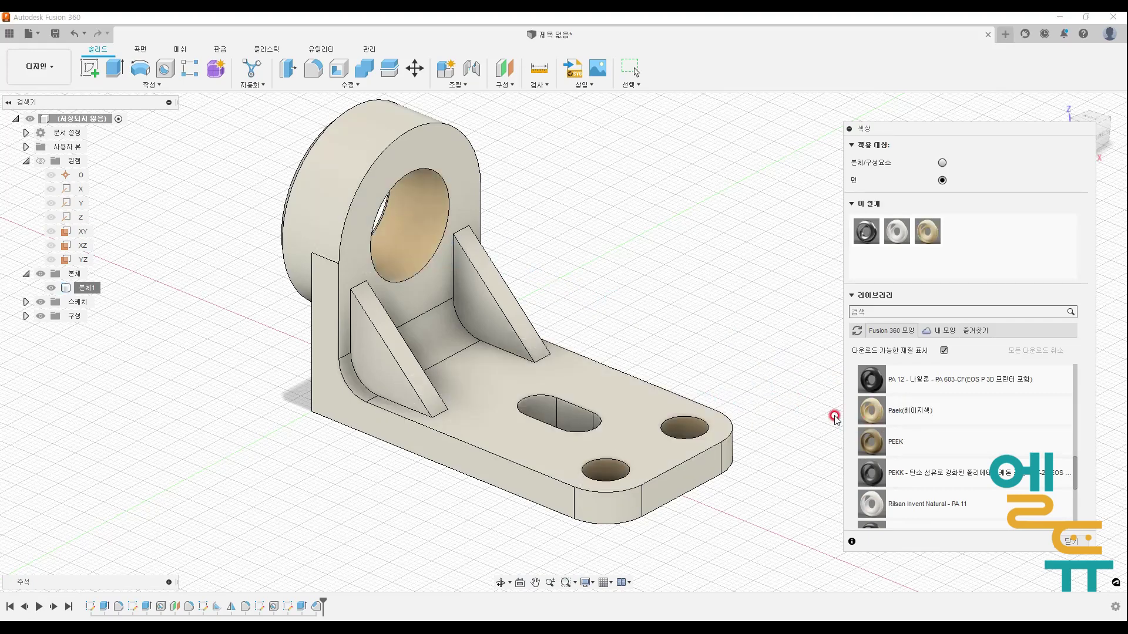
- Apply the Paek(베이지색) appearance to each of the slot's inner faces
drag(891, 412, 534, 410)
drag(947, 379, 939, 356)
click(938, 163)
drag(965, 435, 931, 404)
shift+middle_drag(686, 365, 720, 375)
drag(938, 408, 634, 345)
mouse_move(634, 345)
shift+middle_down()
mouse_move(702, 284)
mouse_move(632, 333)
shift+middle_up()
drag(896, 412, 554, 357)
drag(930, 411, 548, 358)
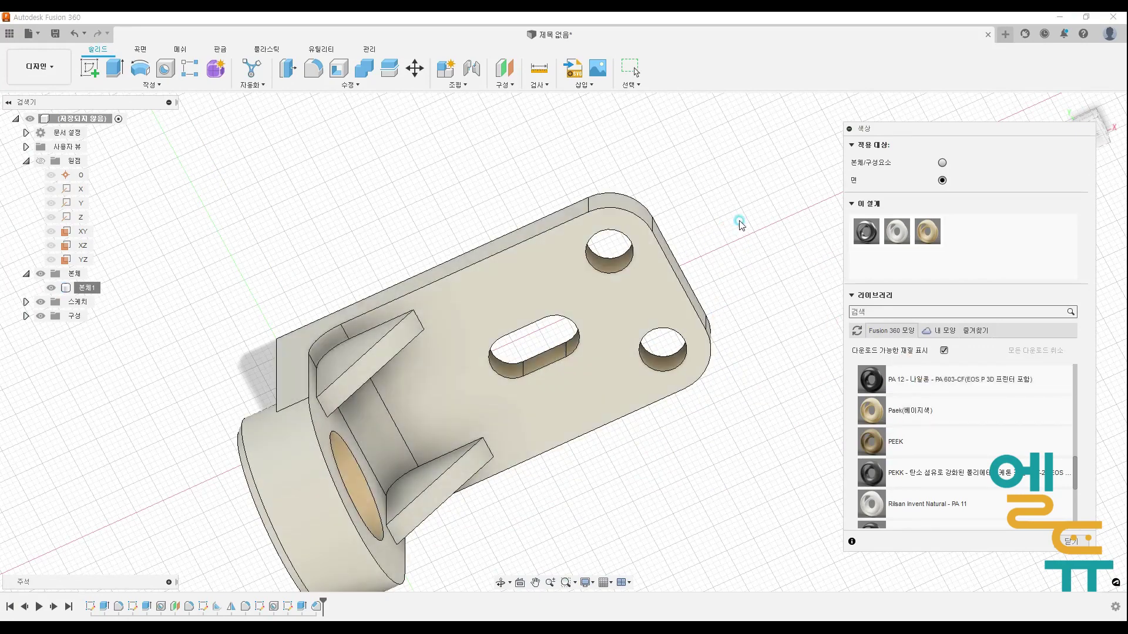
- Edit the design's ABS(흰색) appearance, trying green and lighter purple shades before settling on a dark purple
click(1052, 107)
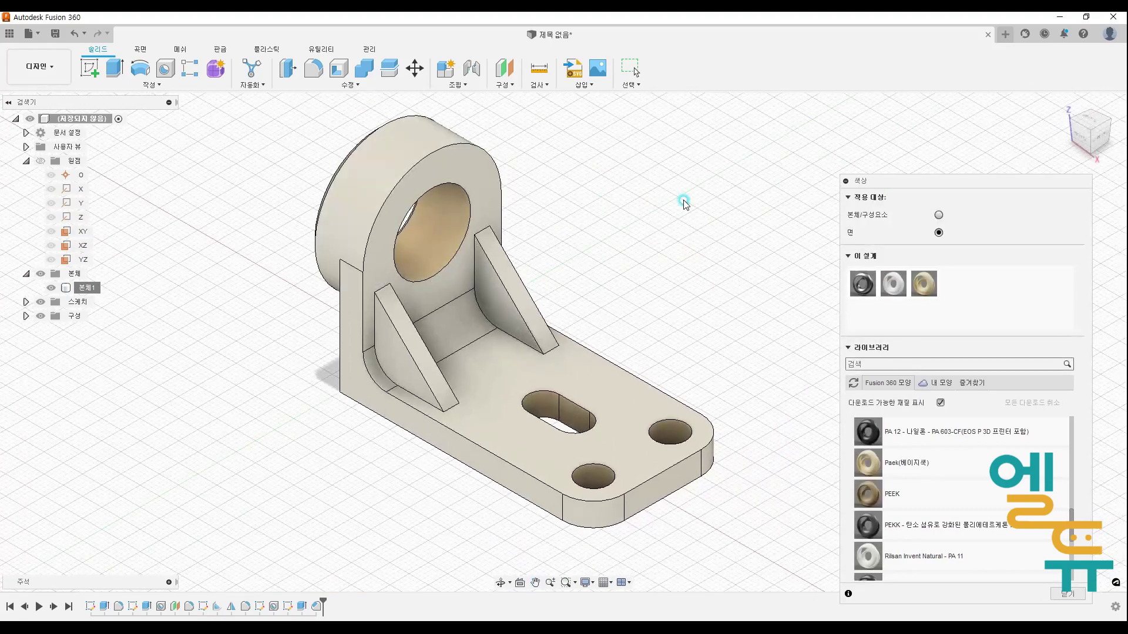
right_click(893, 285)
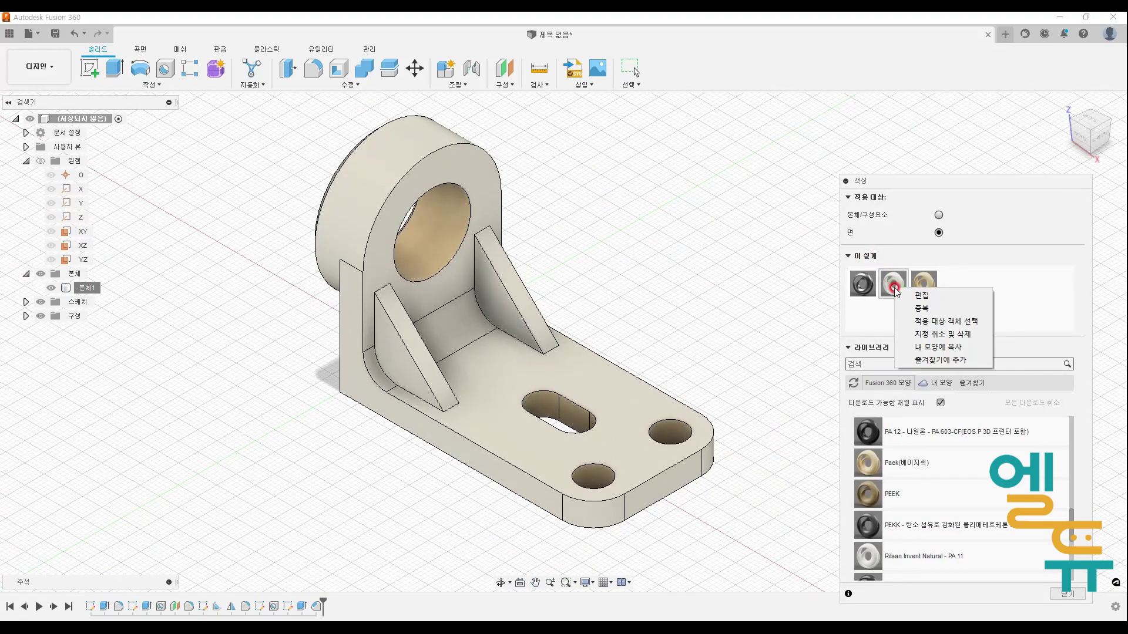
click(925, 296)
drag(713, 253, 732, 277)
click(774, 231)
click(752, 232)
click(769, 295)
click(756, 264)
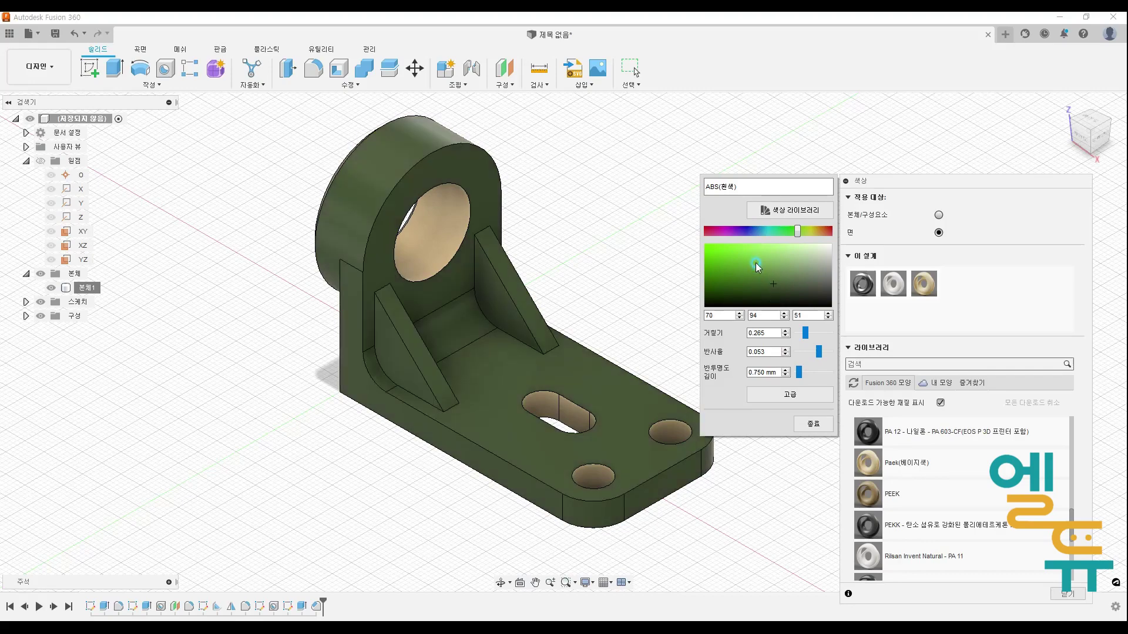
click(720, 232)
click(737, 233)
click(738, 274)
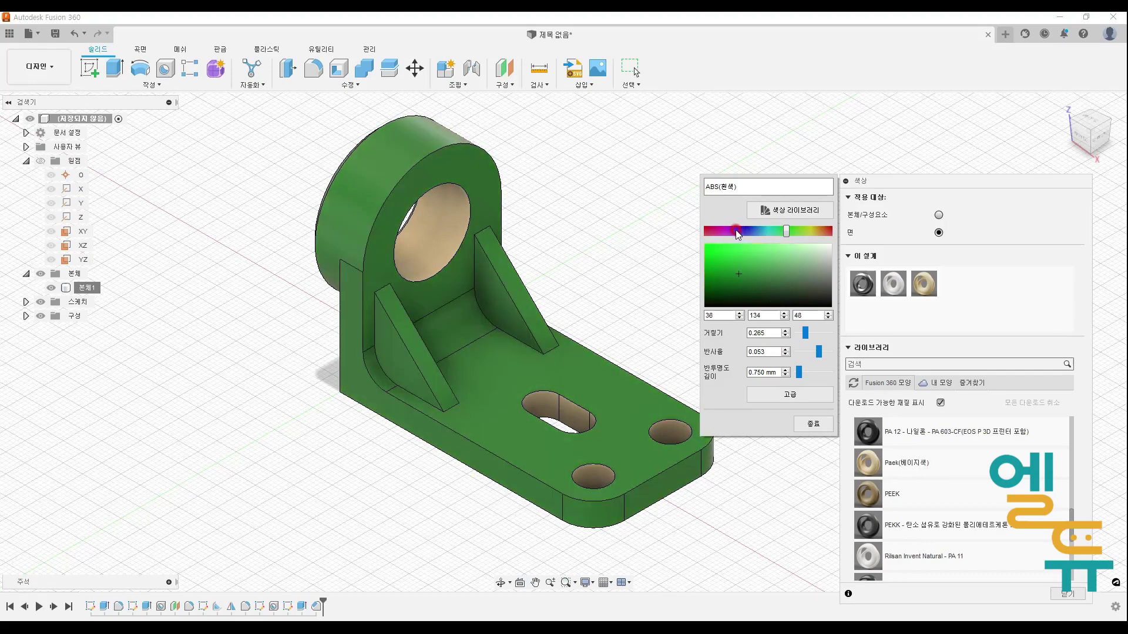
click(766, 232)
click(737, 232)
click(756, 264)
click(778, 258)
click(801, 257)
click(804, 268)
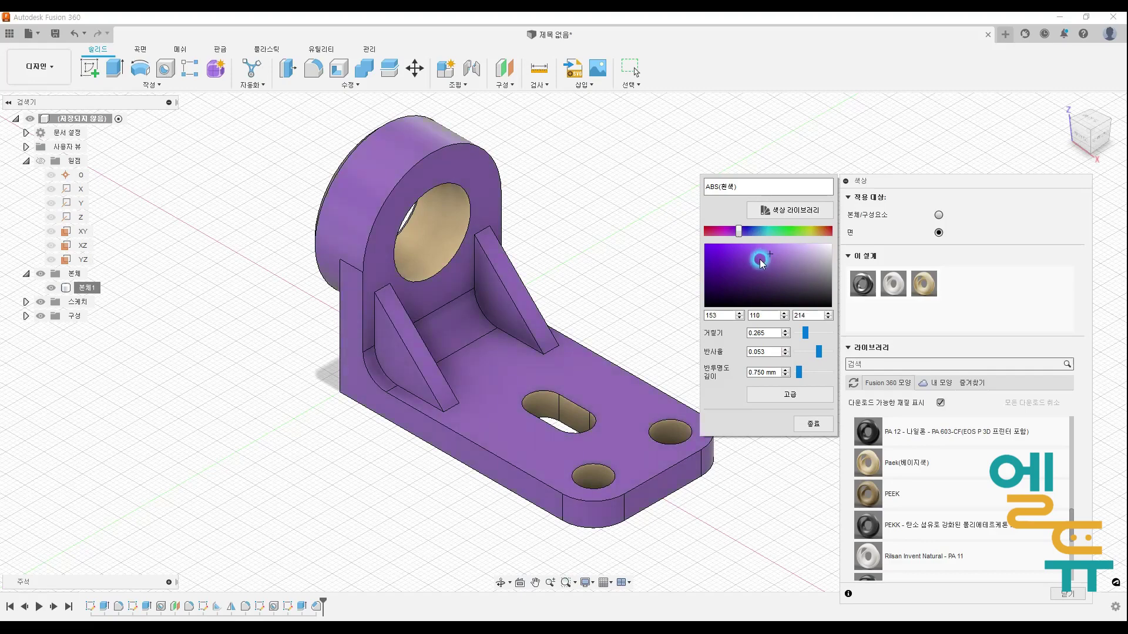
click(757, 275)
click(825, 421)
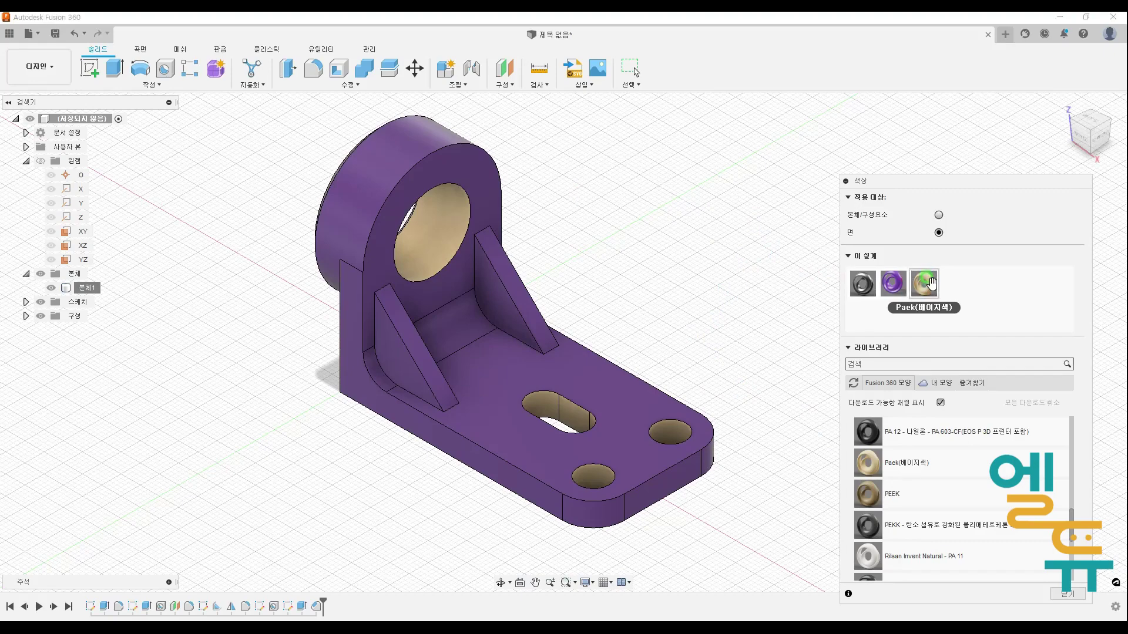
- Edit the Paek(베이지색) appearance with roughness 0.000 and reflectance 0.000, and close the appearance settings
right_click(932, 283)
click(943, 312)
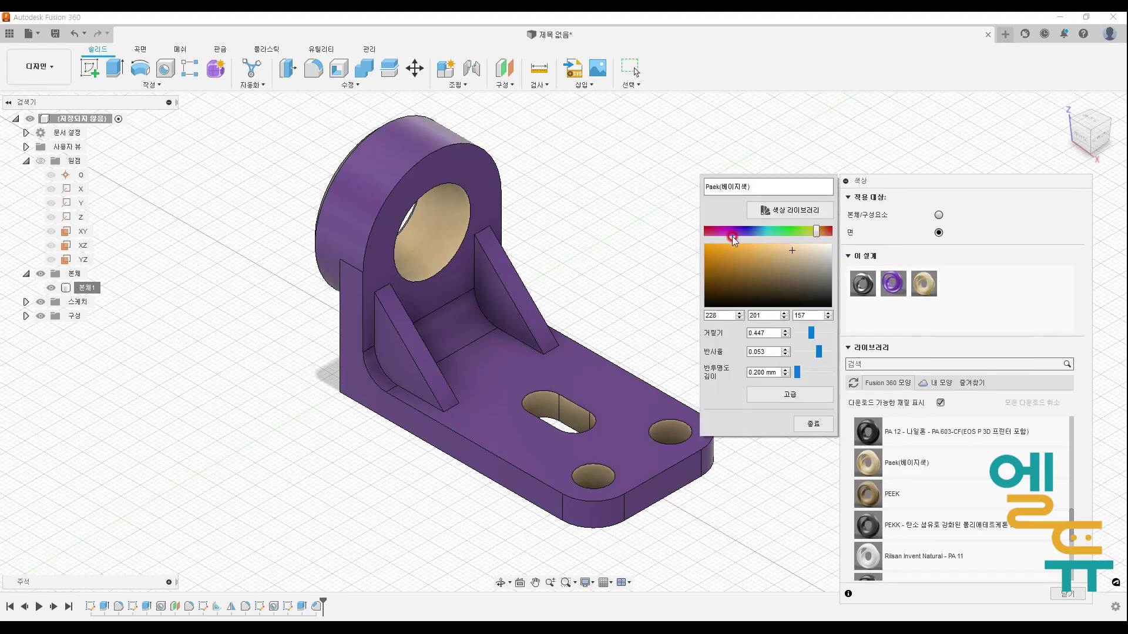
click(763, 333)
drag(809, 338, 846, 339)
drag(833, 336, 801, 340)
click(774, 338)
click(820, 353)
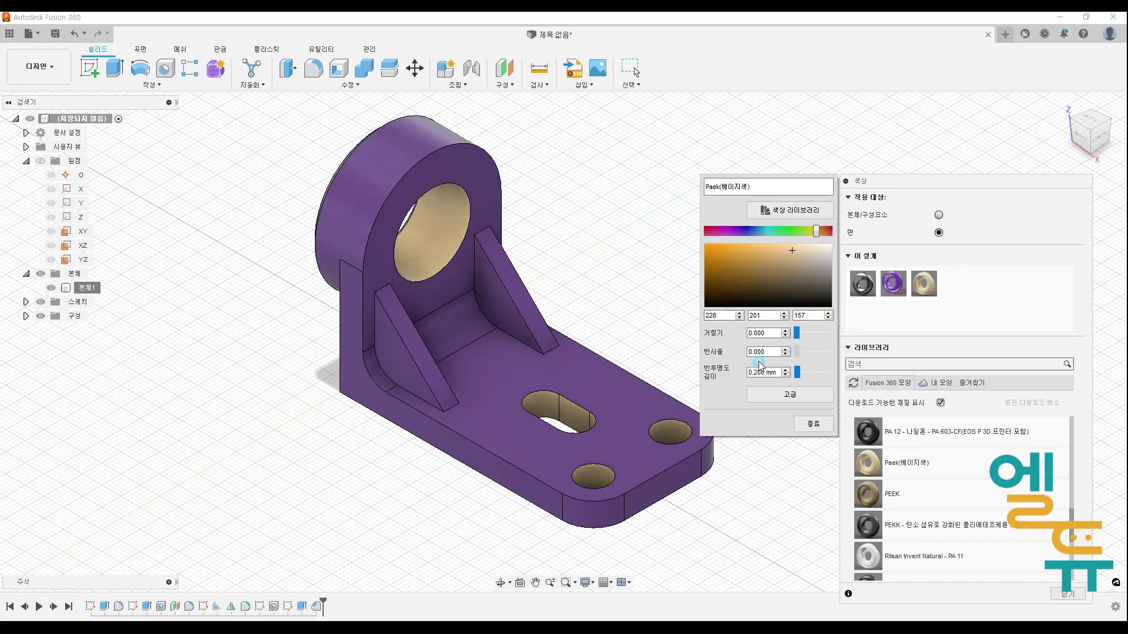
drag(847, 362, 844, 361)
click(813, 424)
mouse_move(788, 456)
middle_down()
mouse_move(790, 466)
mouse_move(782, 458)
middle_up()
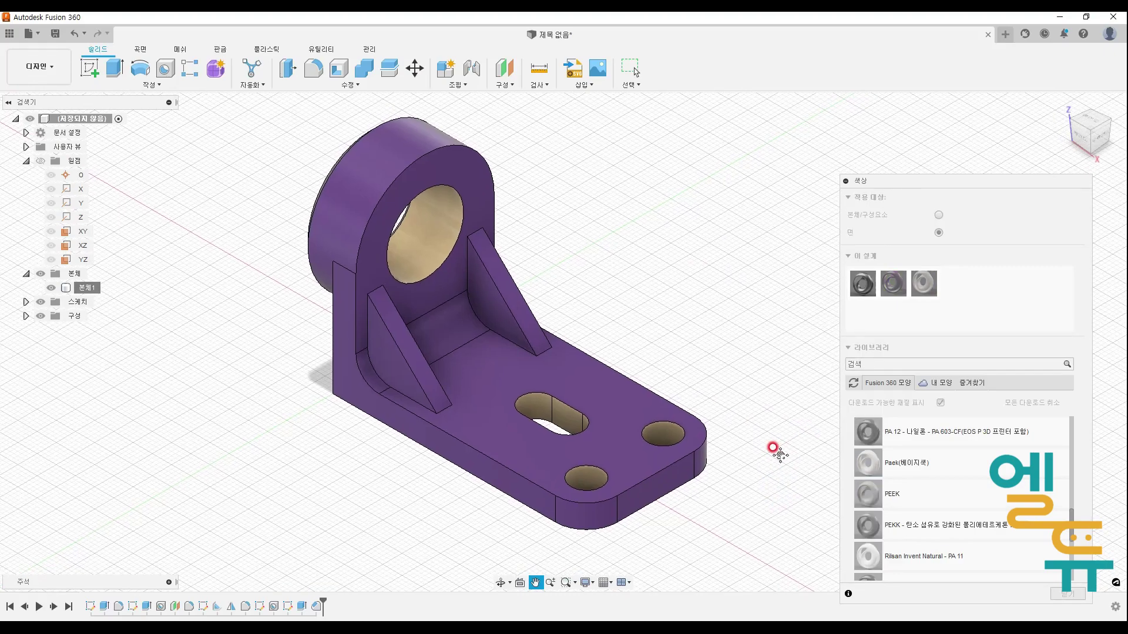
middle_drag(734, 536, 736, 537)
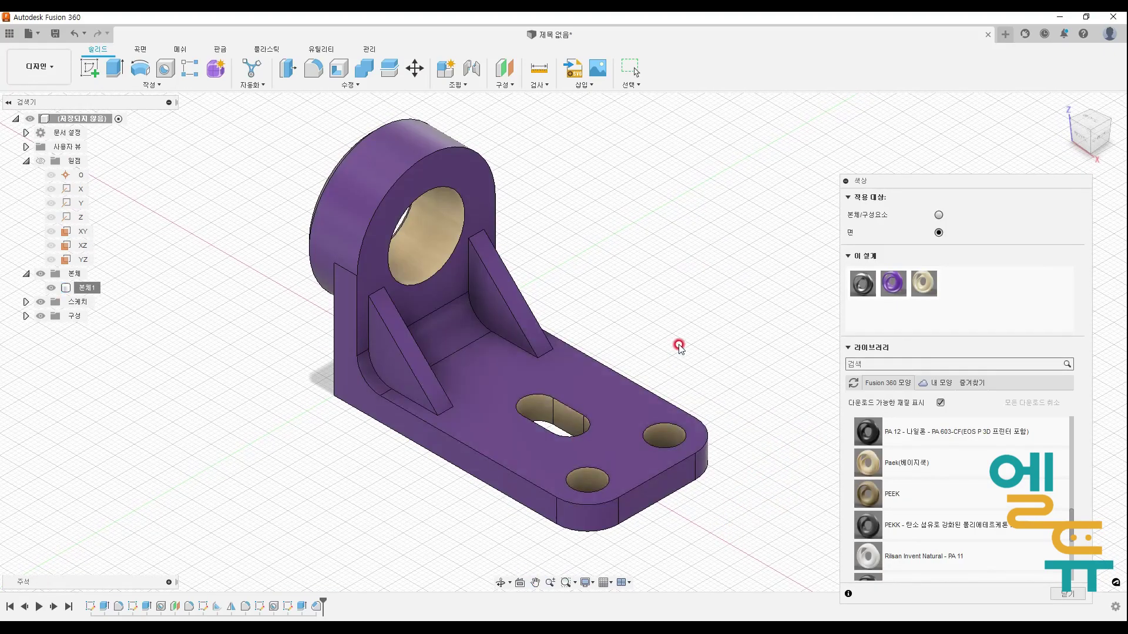
click(1075, 595)
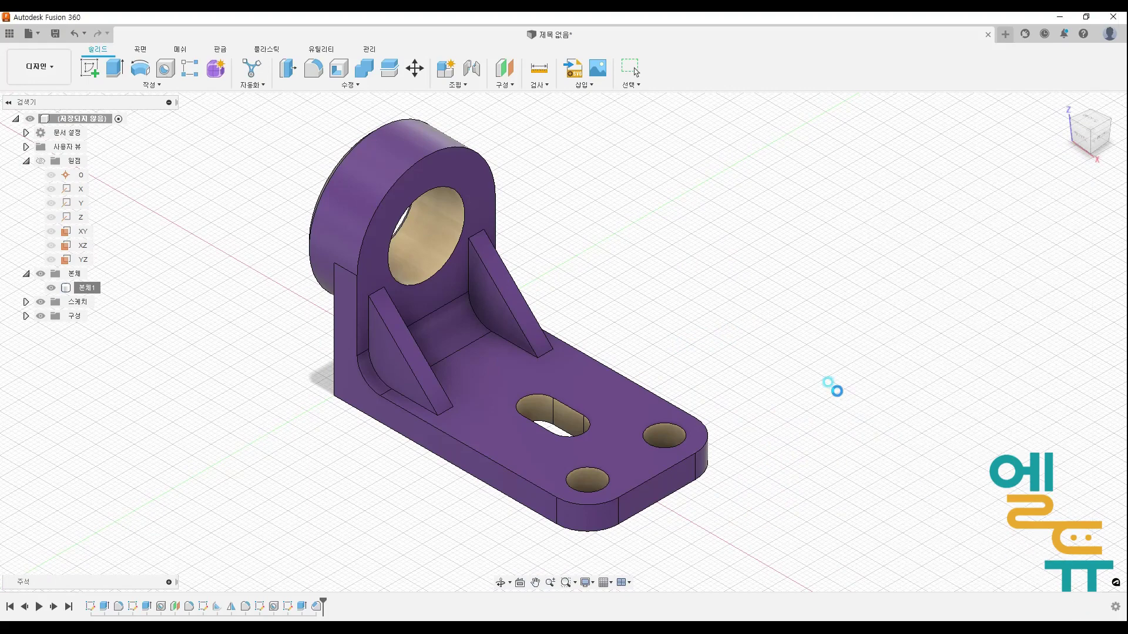
middle_drag(774, 267, 788, 288)
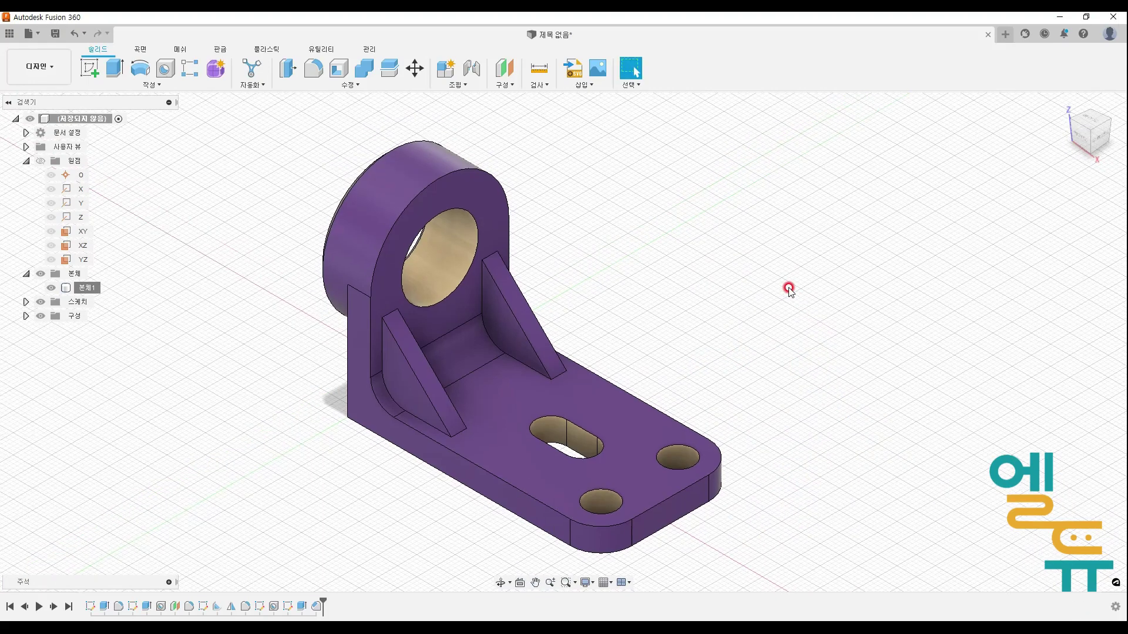